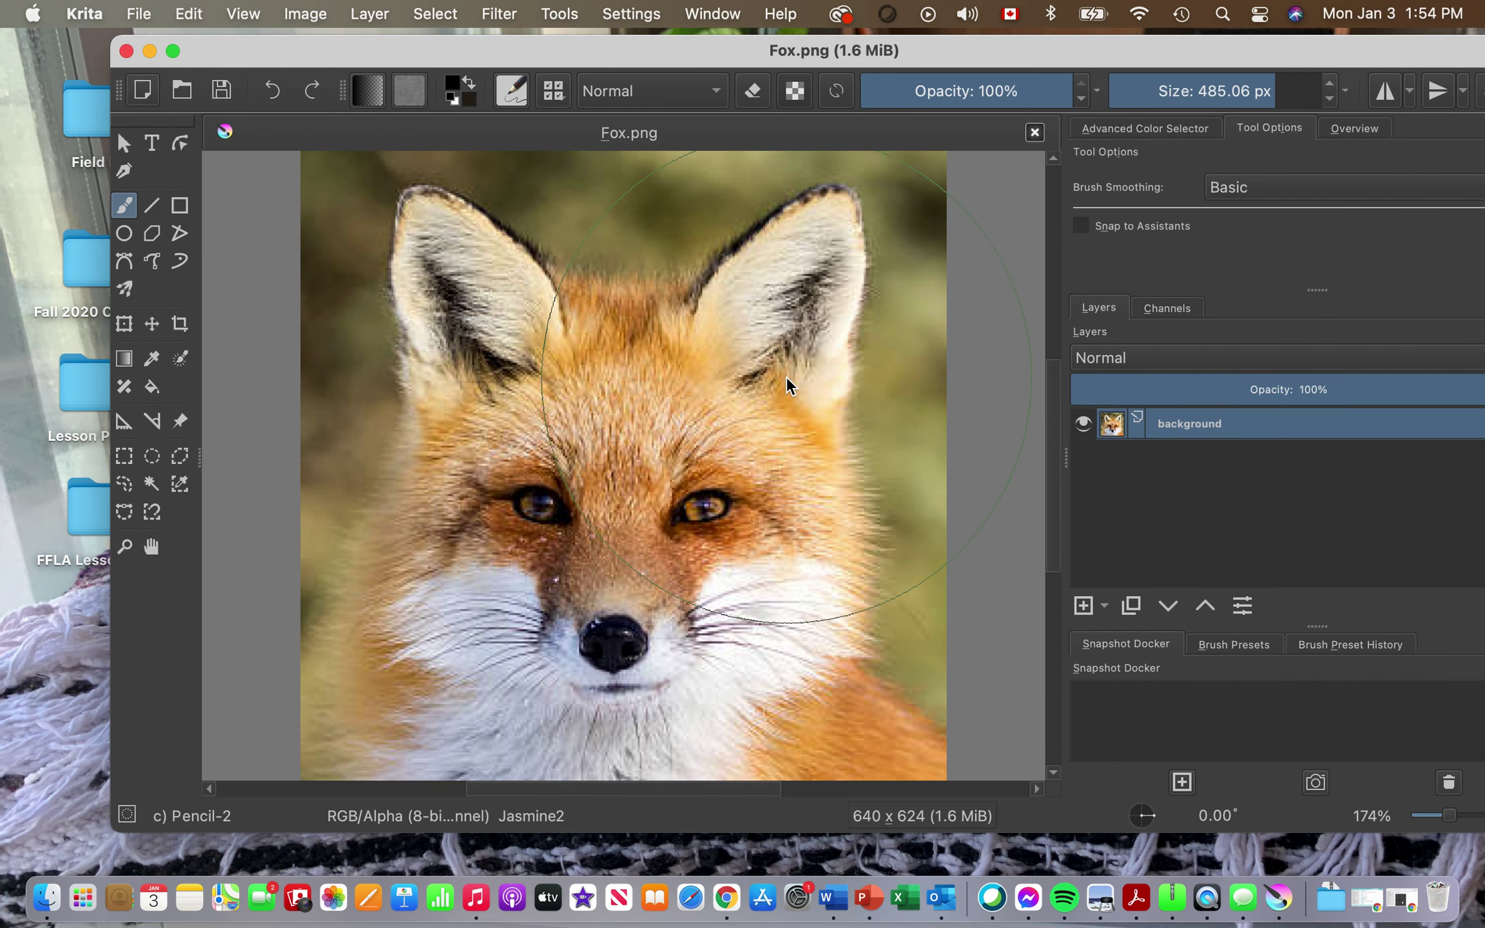
- Resize the canvas of the fox image to 650 px wide by 650 px high
drag(967, 57, 870, 56)
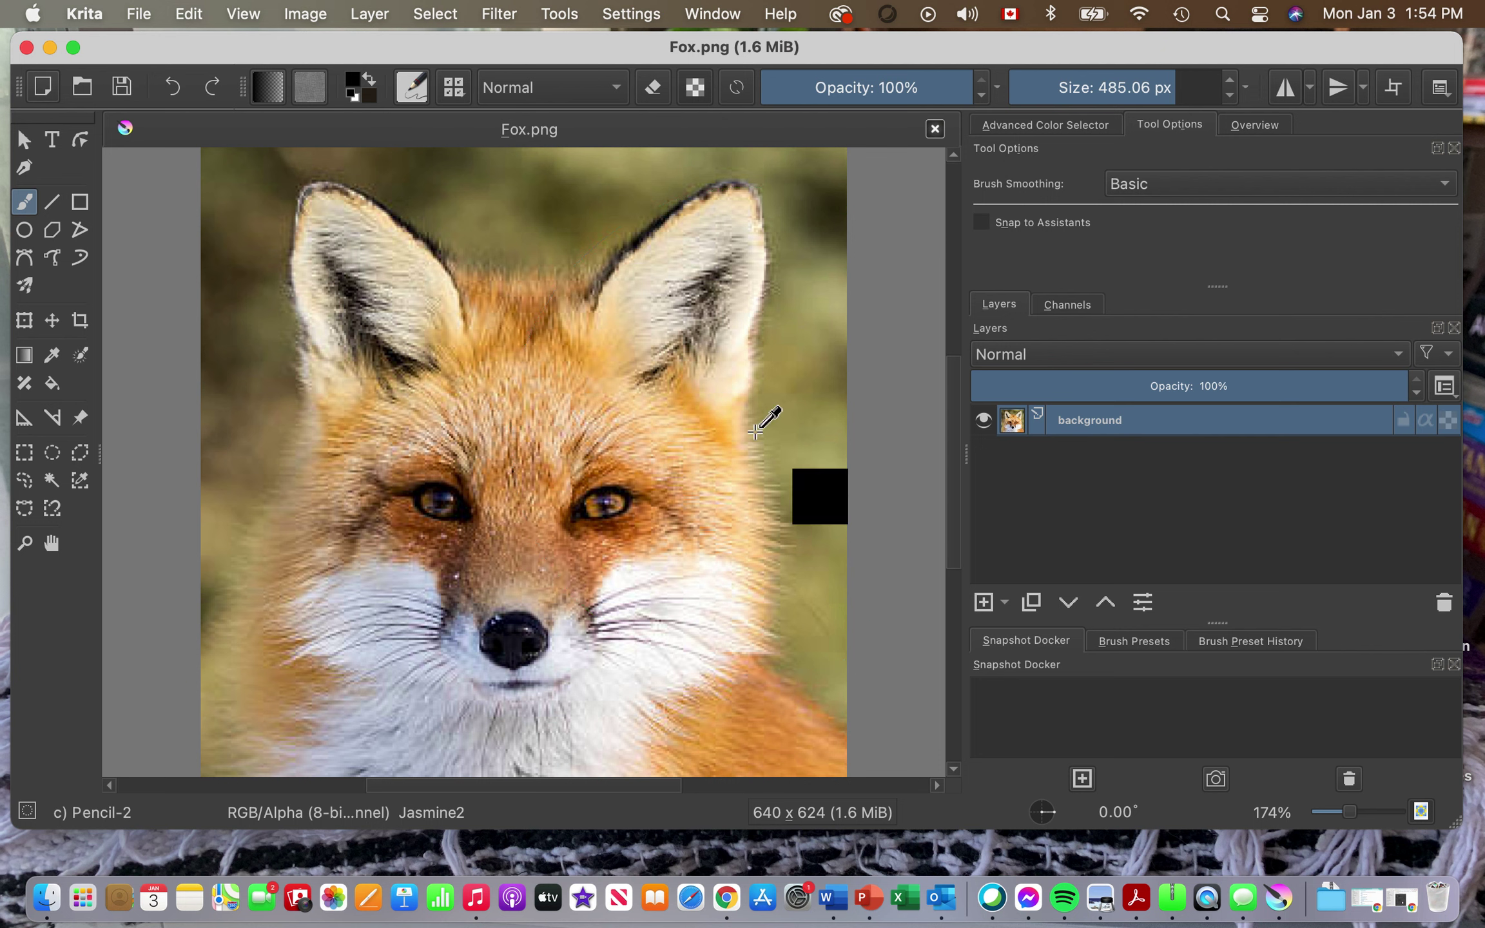
key(alt+super+c)
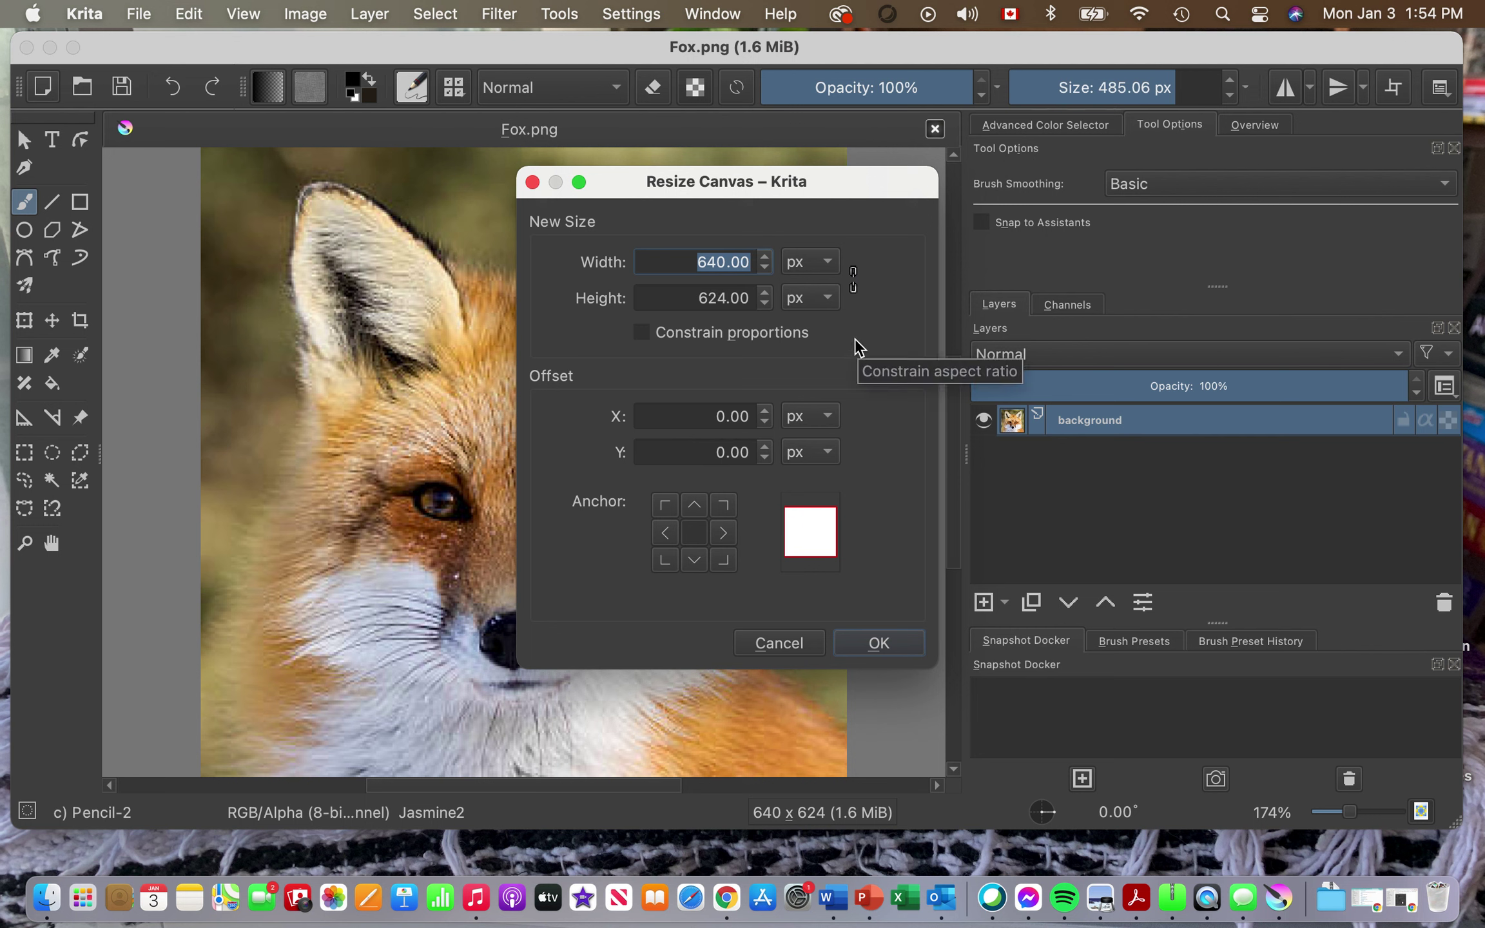
text(650)
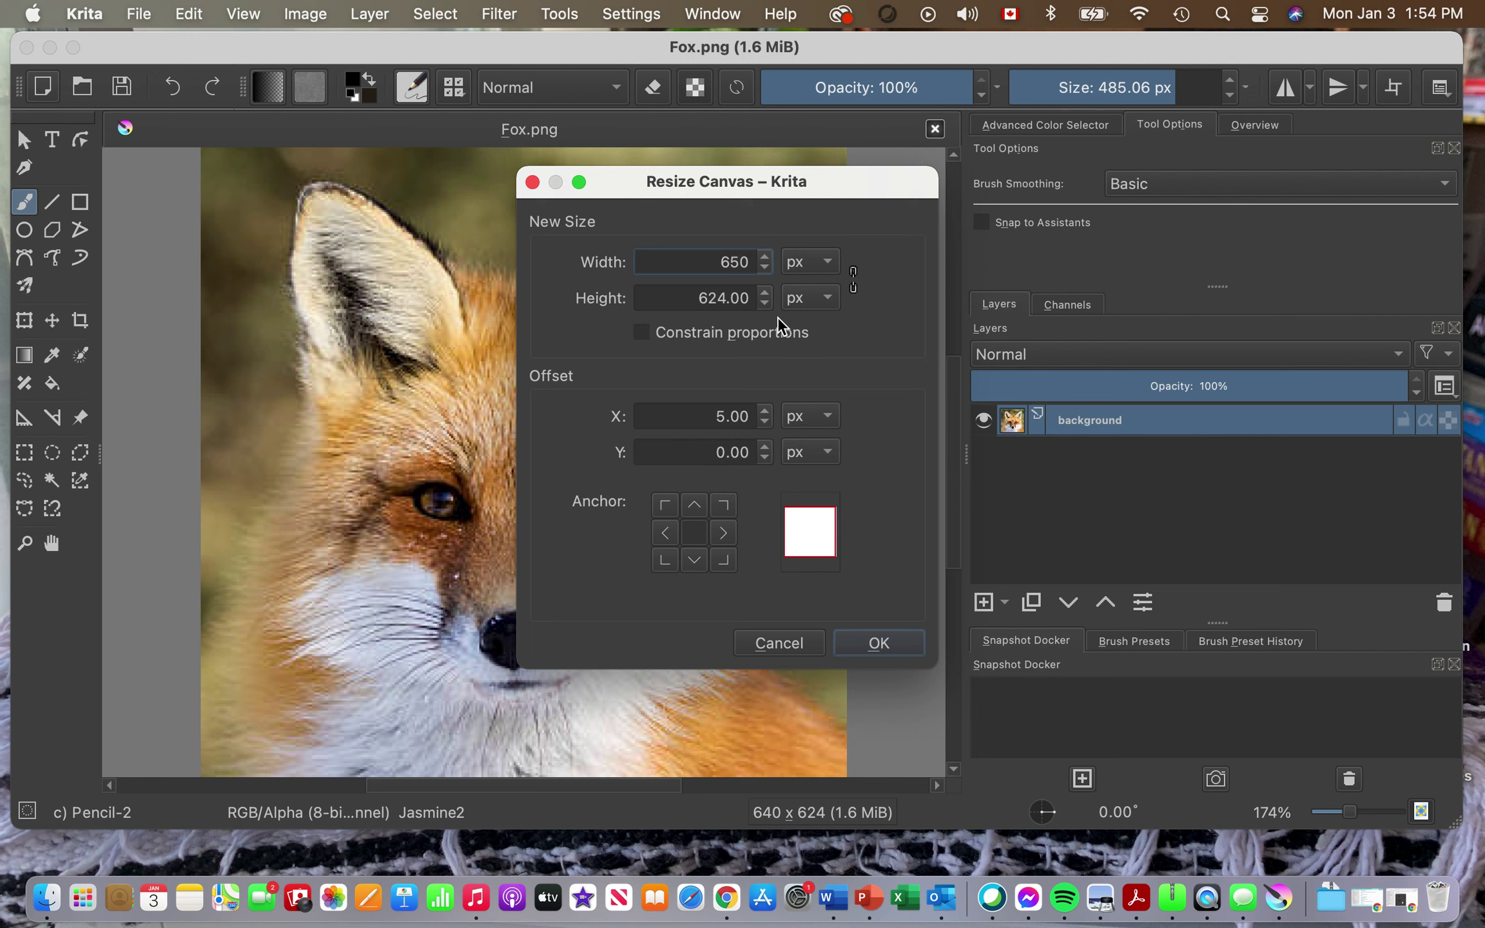
click(750, 296)
drag(750, 297, 661, 294)
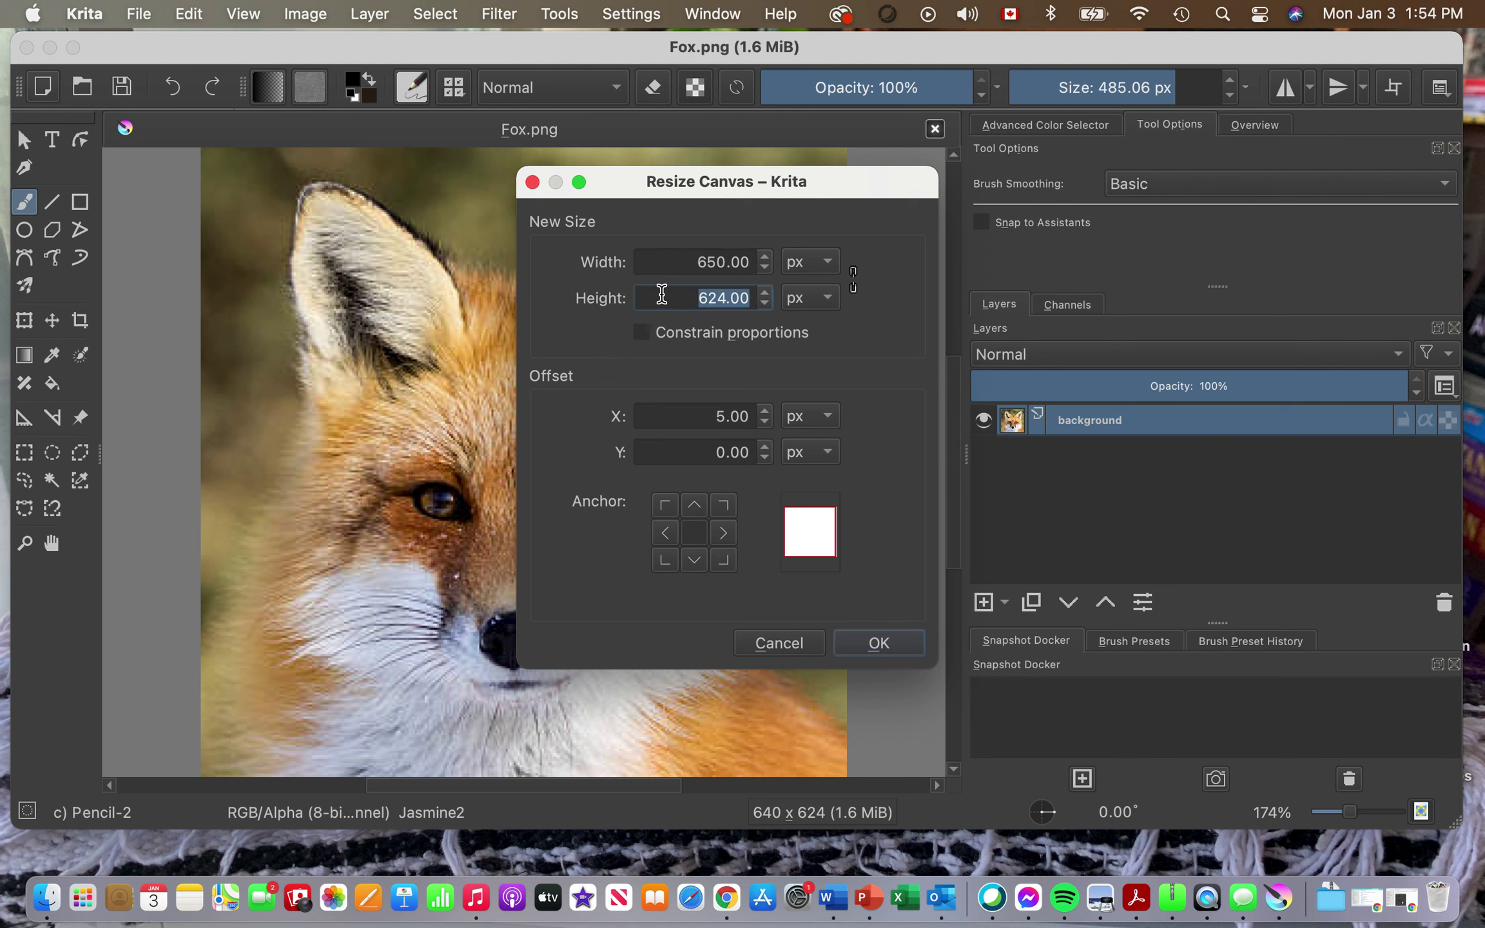
text(650)
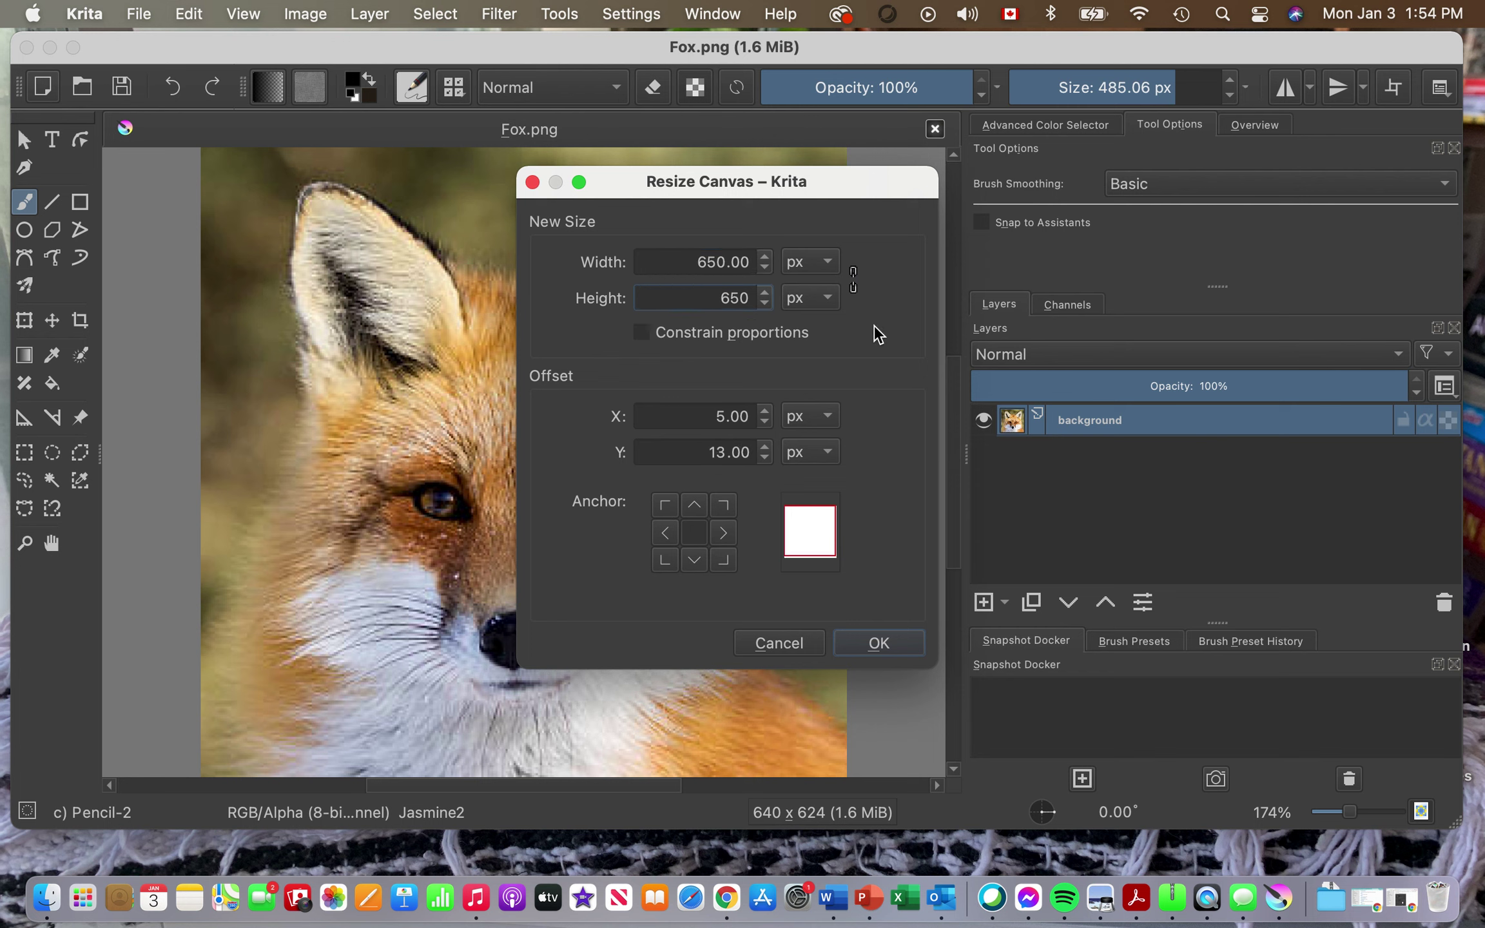
key(Tab)
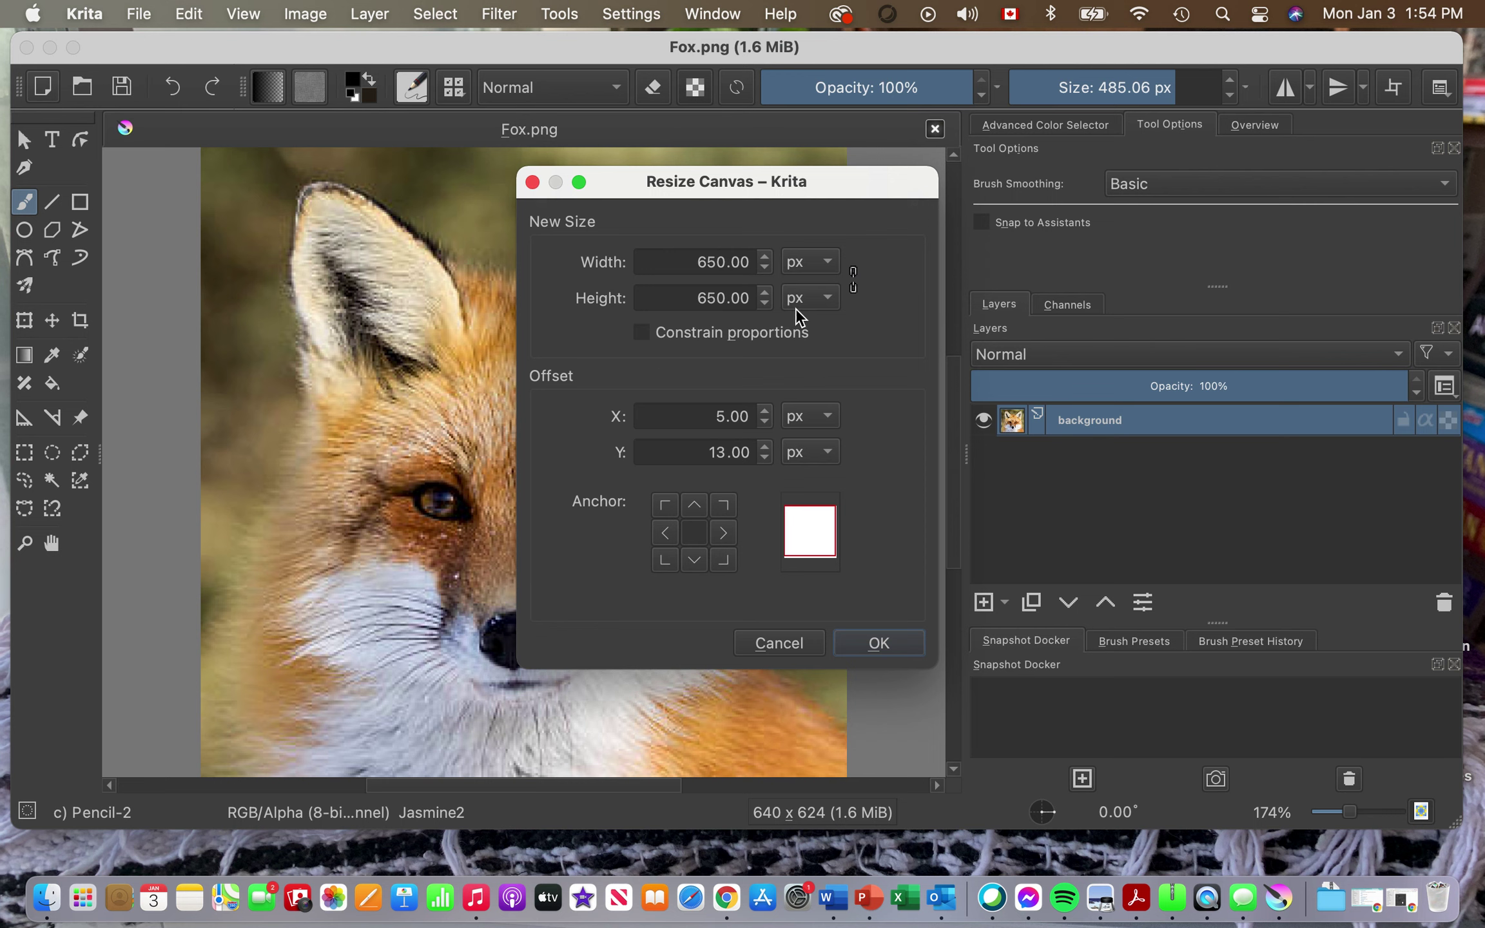
click(878, 644)
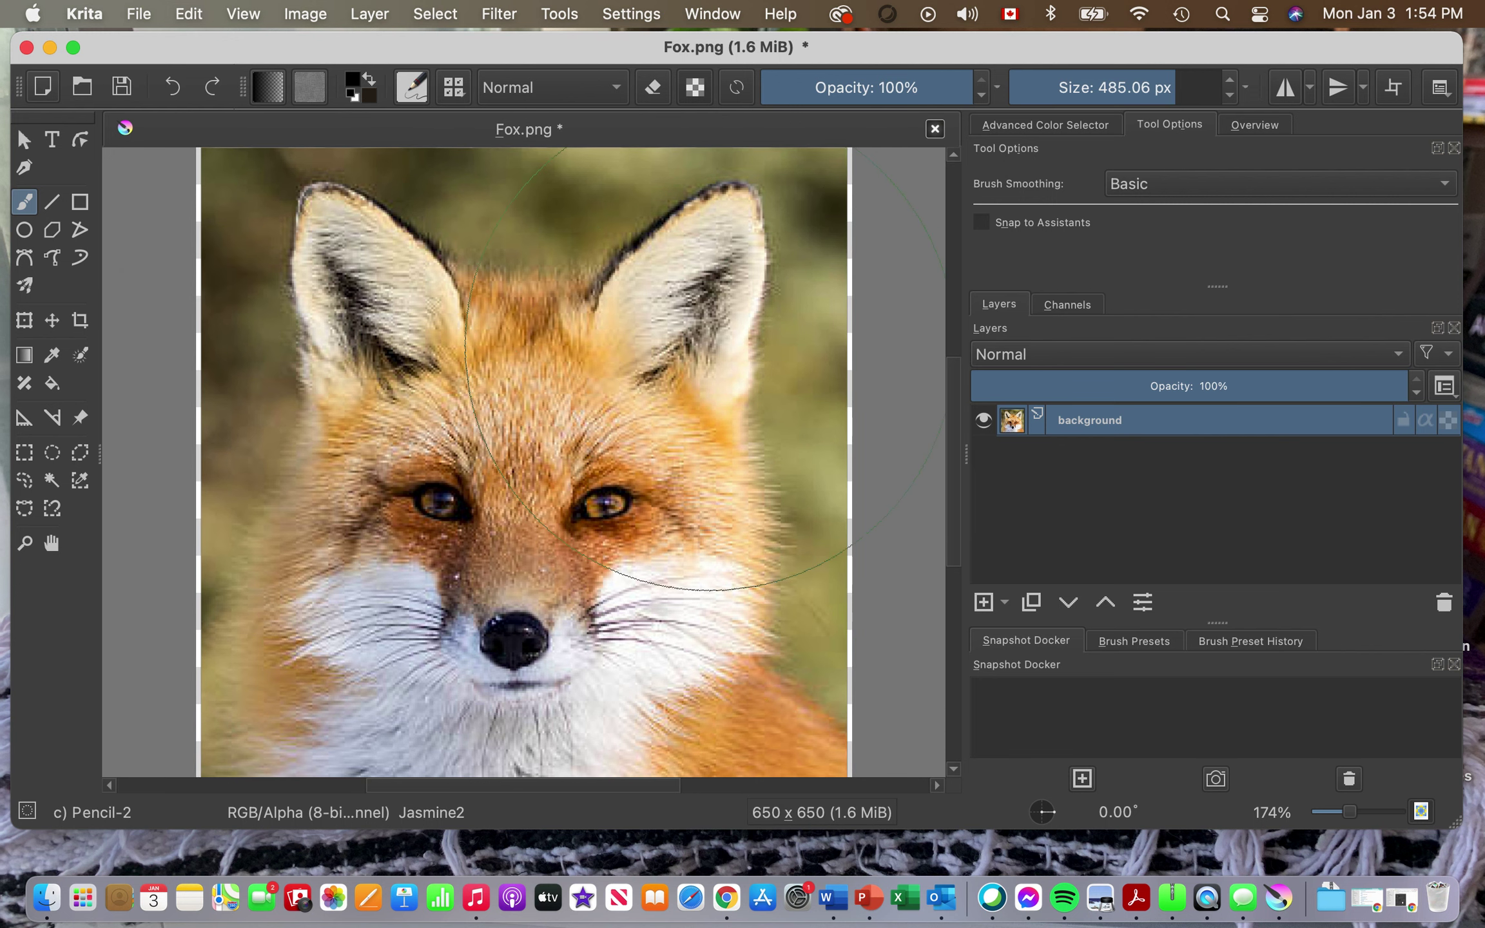
- Transform the background layer by moving and enlarging the fox photo until it covers the canvas's transparent borders
scroll(798, 406, down, 5)
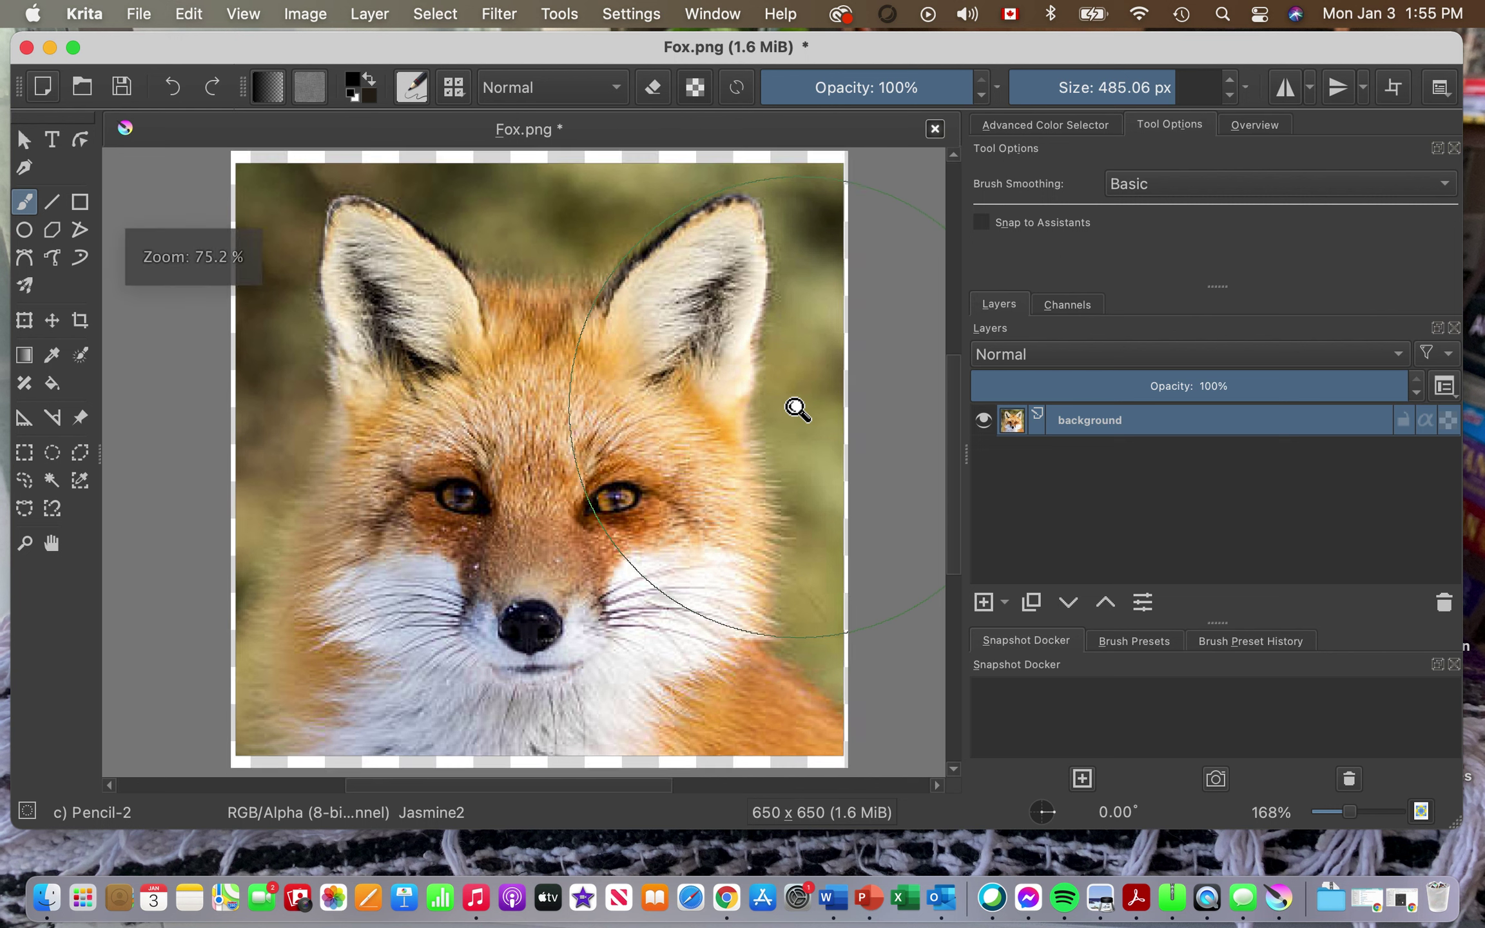
scroll(797, 410, up, 2)
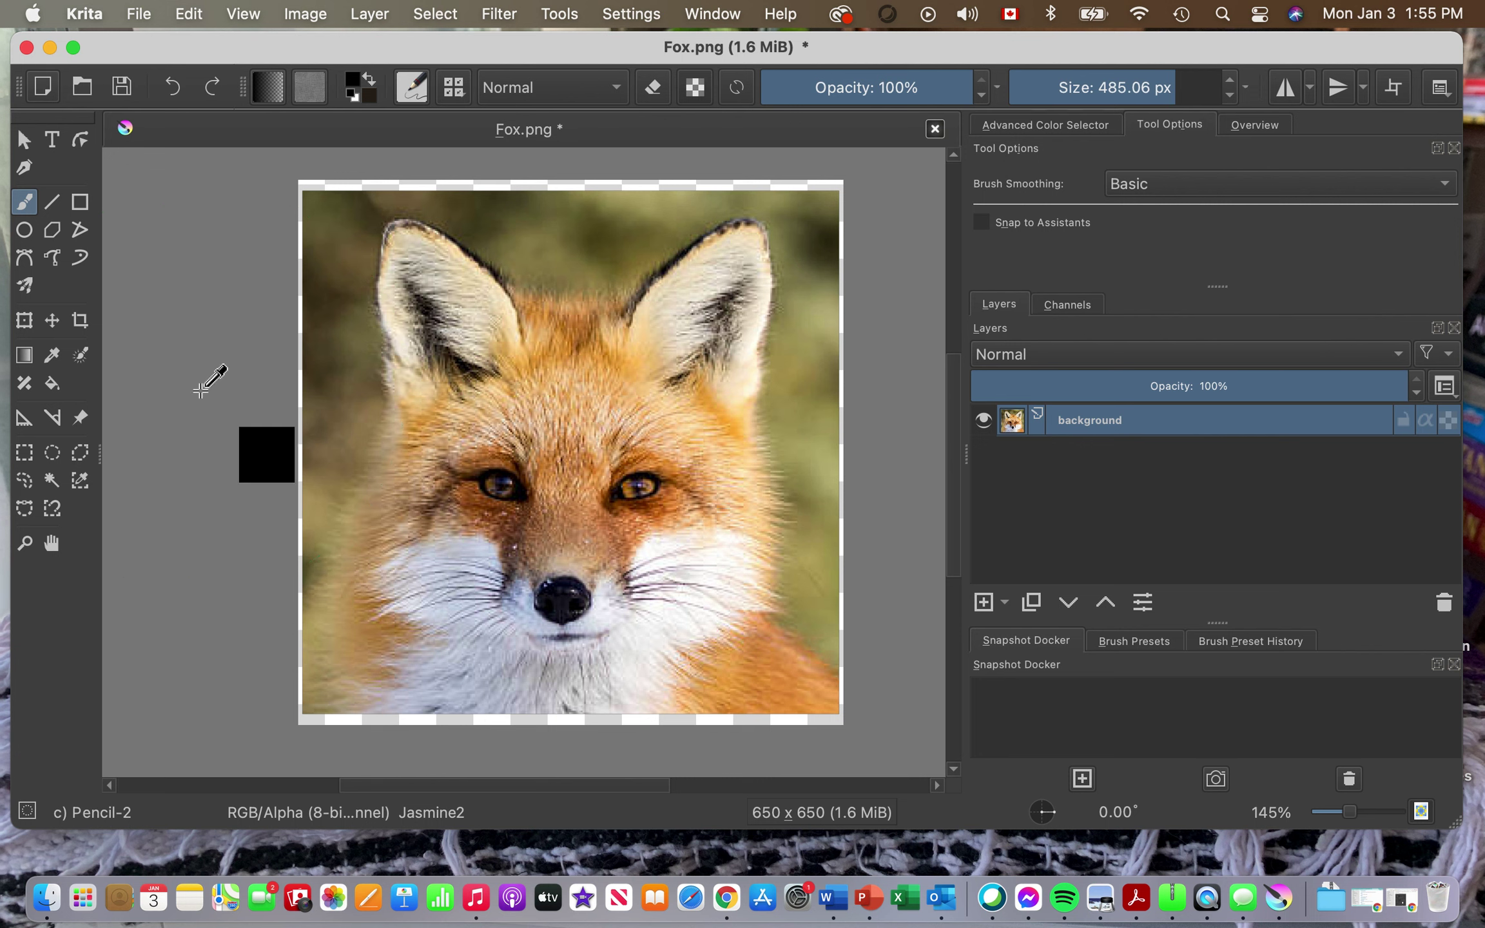
key(ctrl+t)
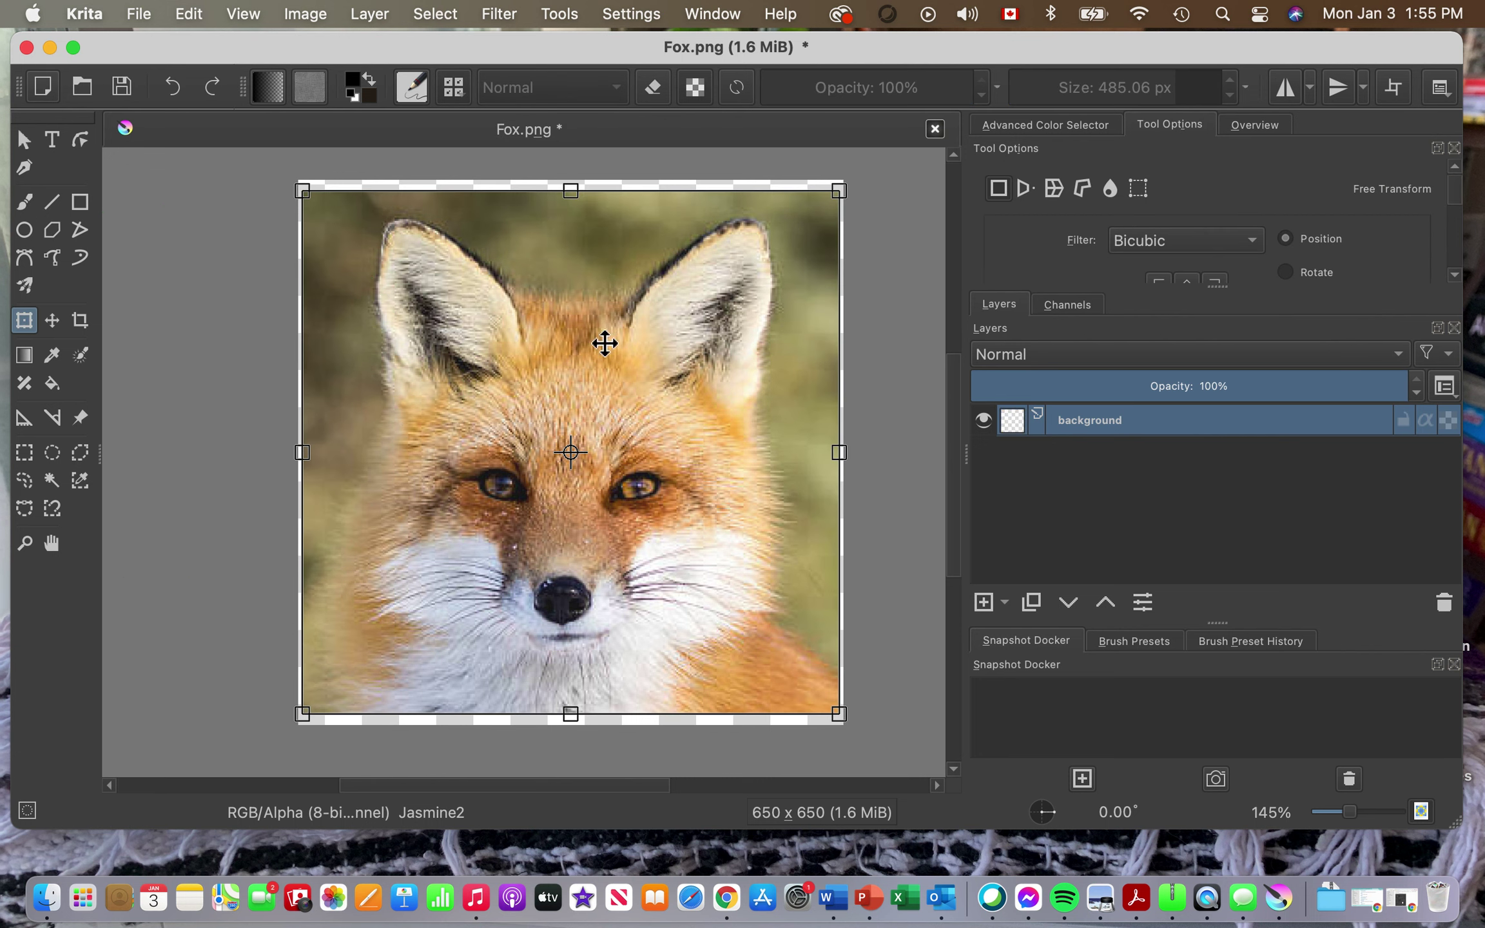
drag(596, 381, 604, 372)
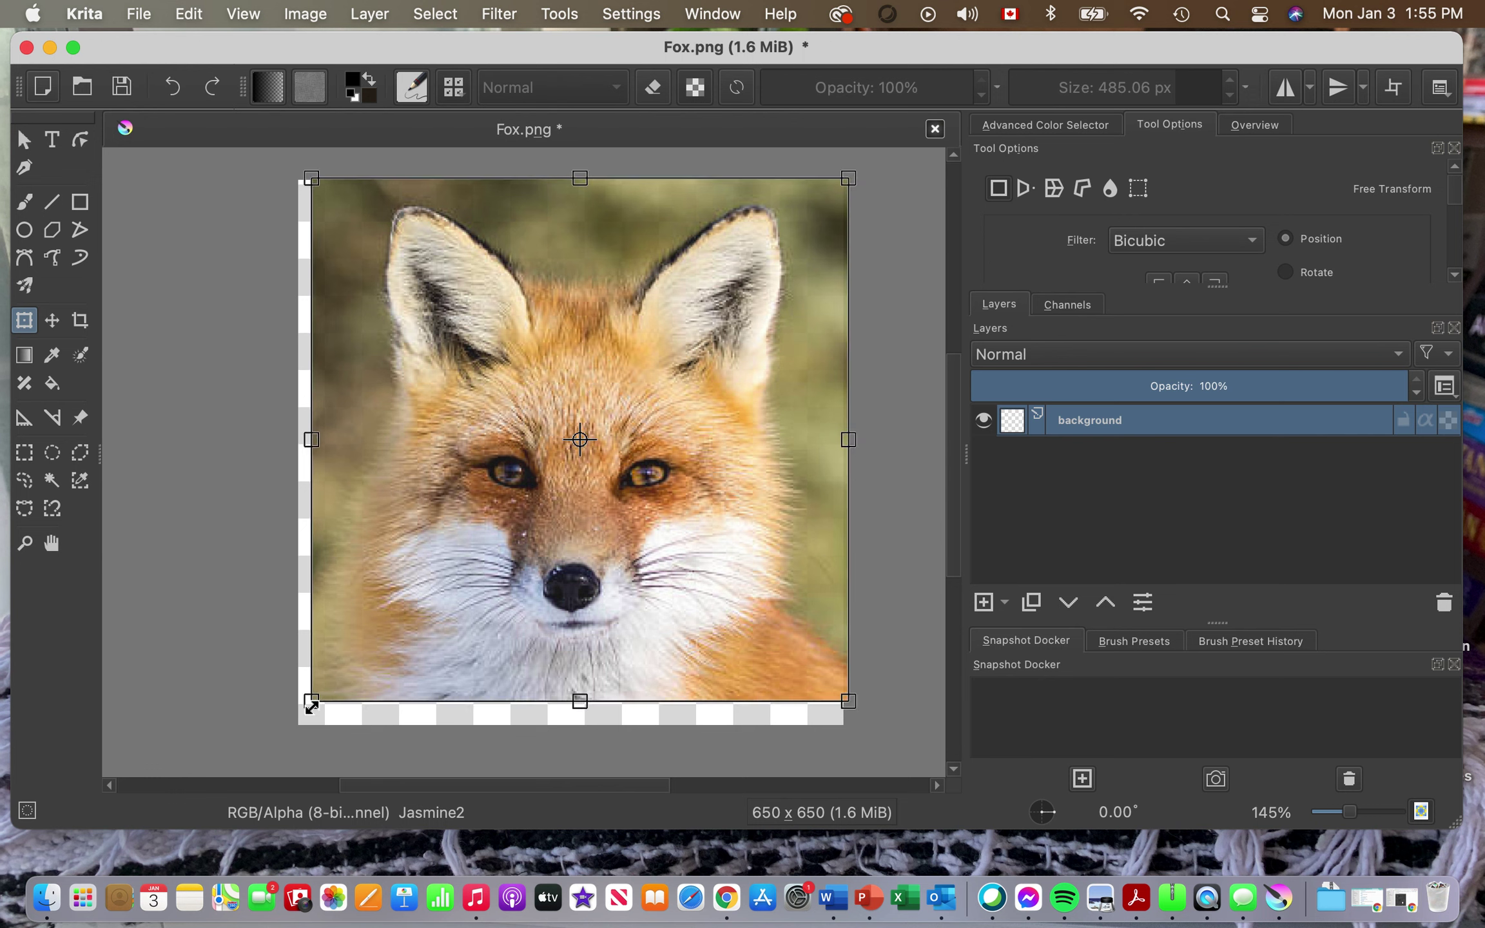
drag(312, 706, 283, 738)
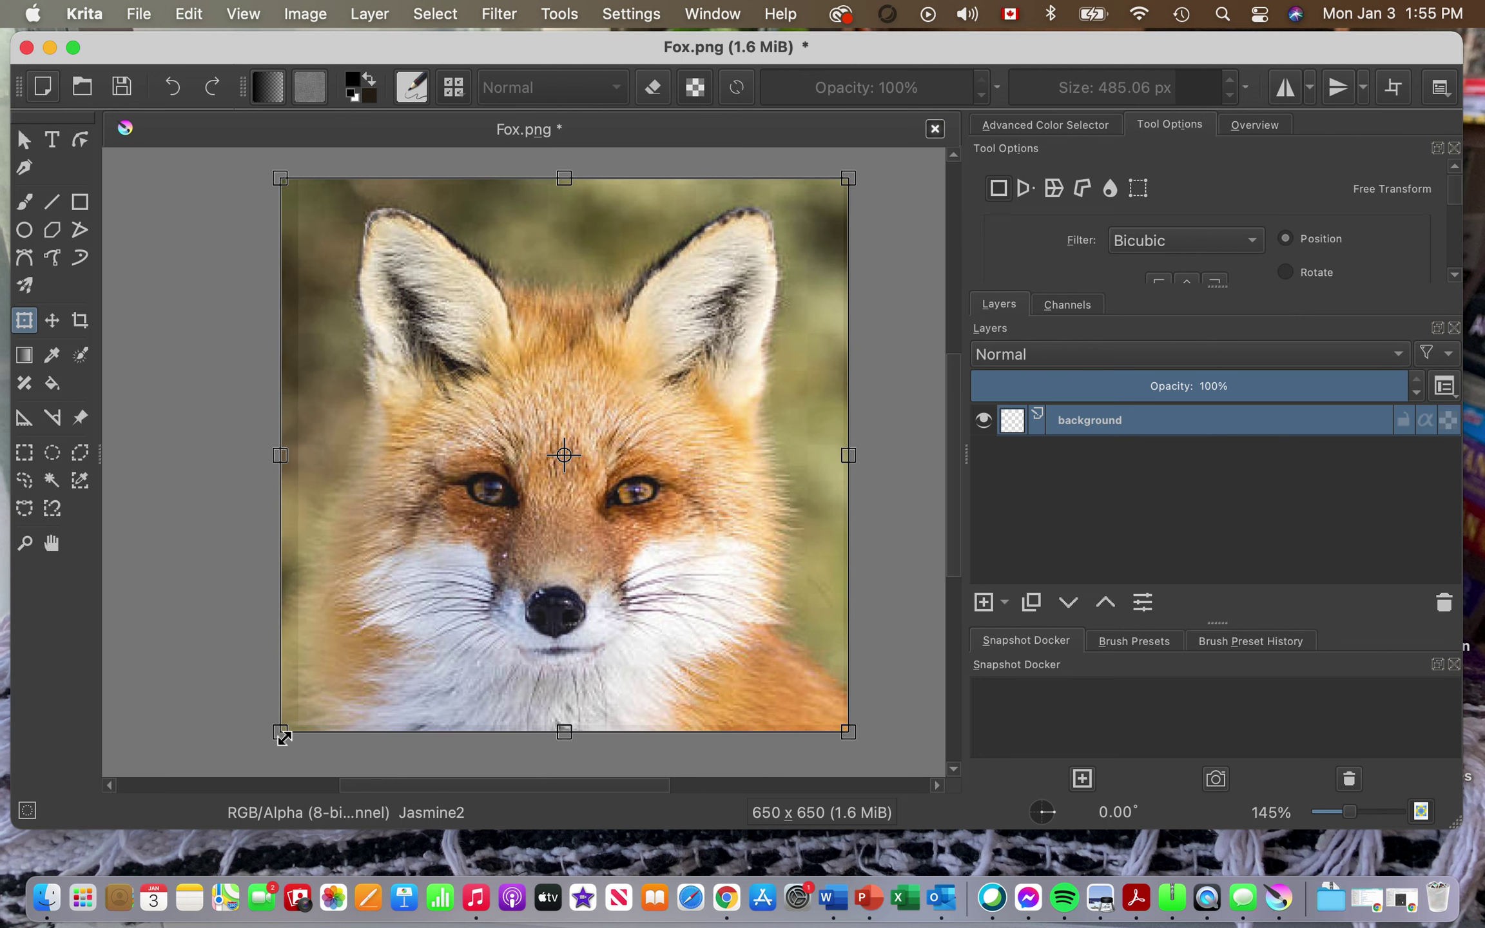
key(Return)
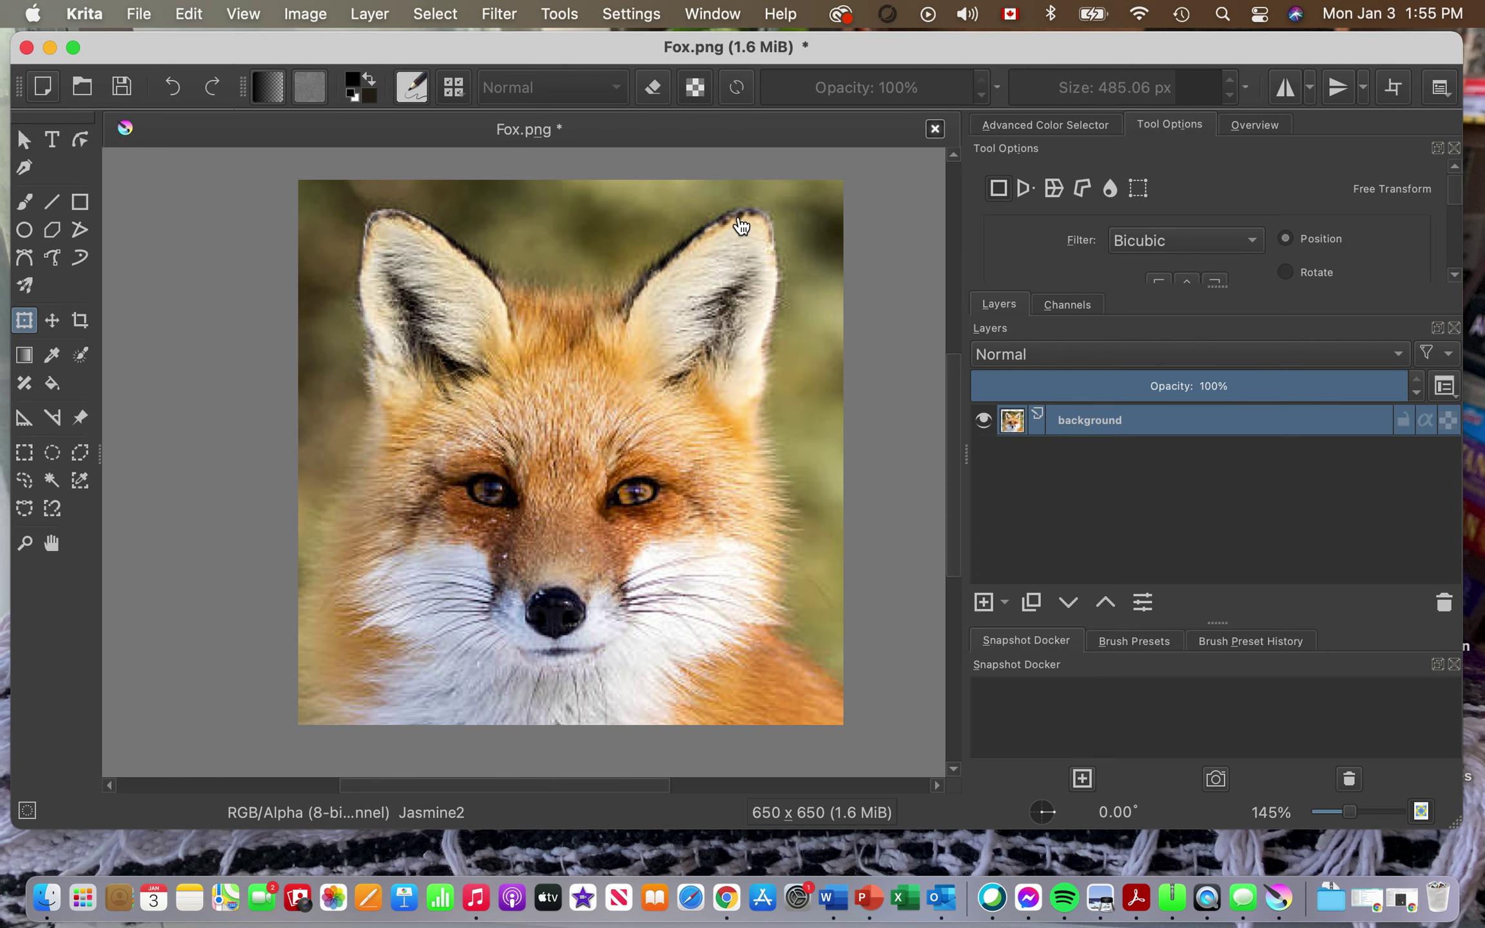
- Expand the workspace to full screen and lower the background layer's opacity to 60%
click(73, 47)
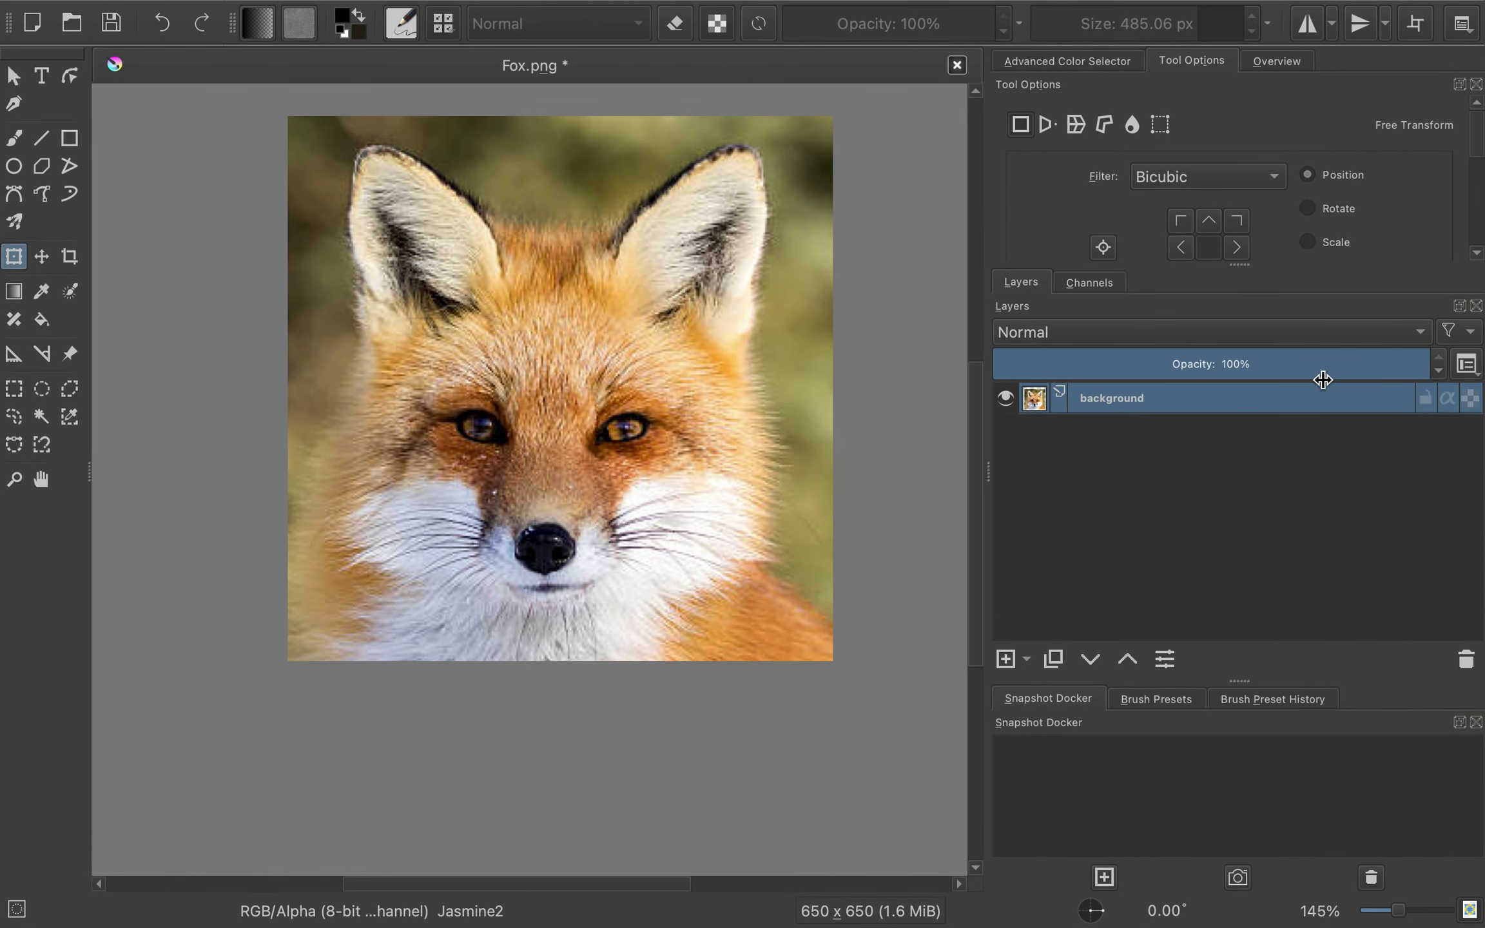
drag(1418, 365, 1252, 376)
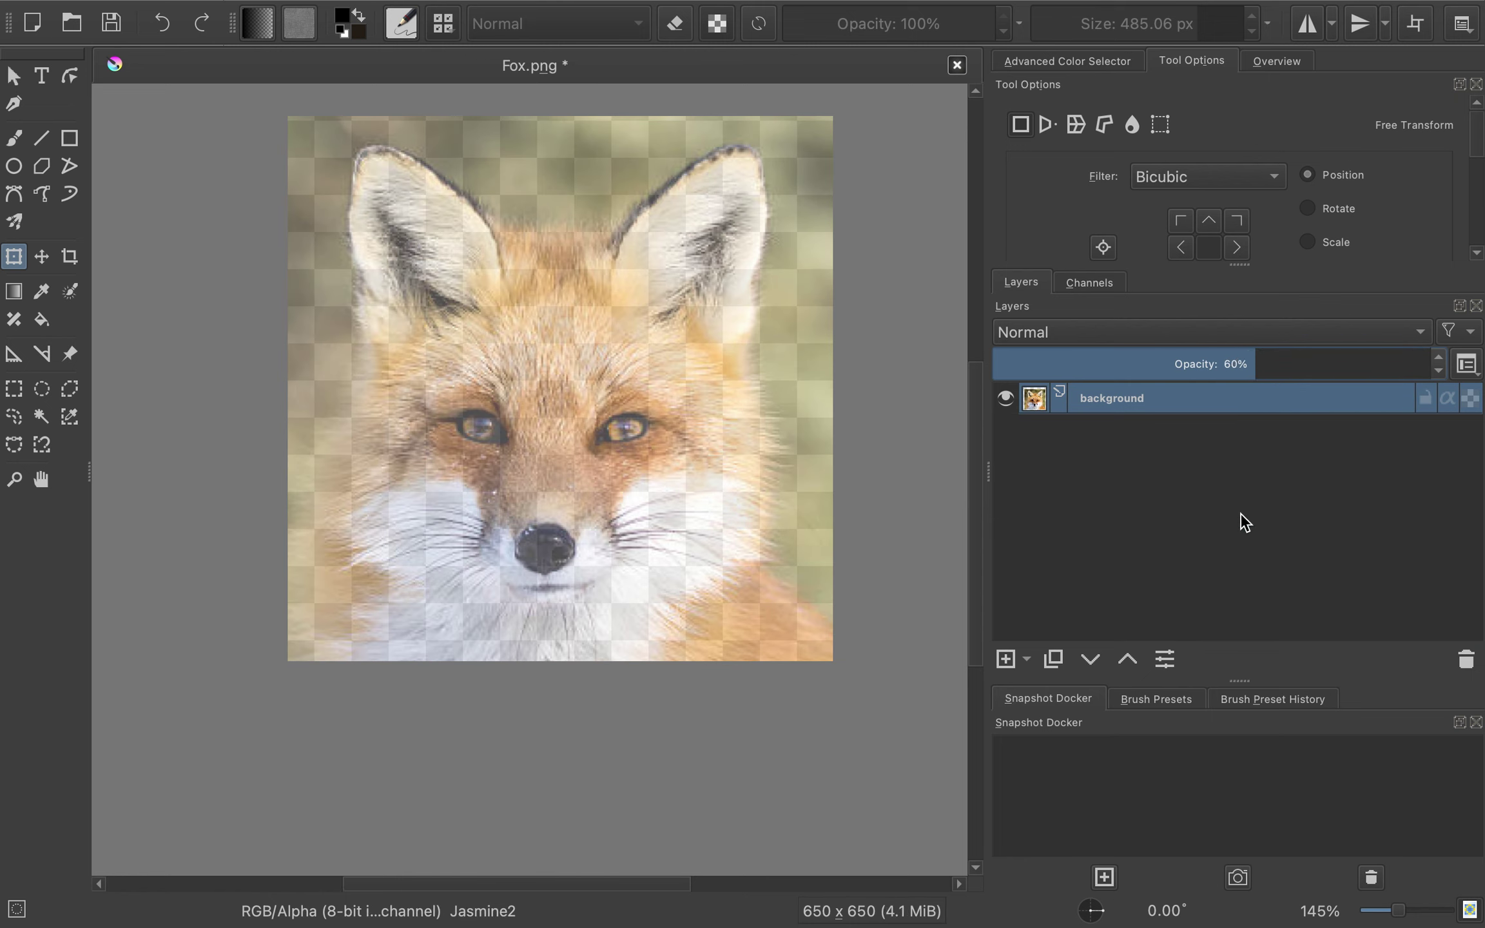
scroll(756, 488, up, 3)
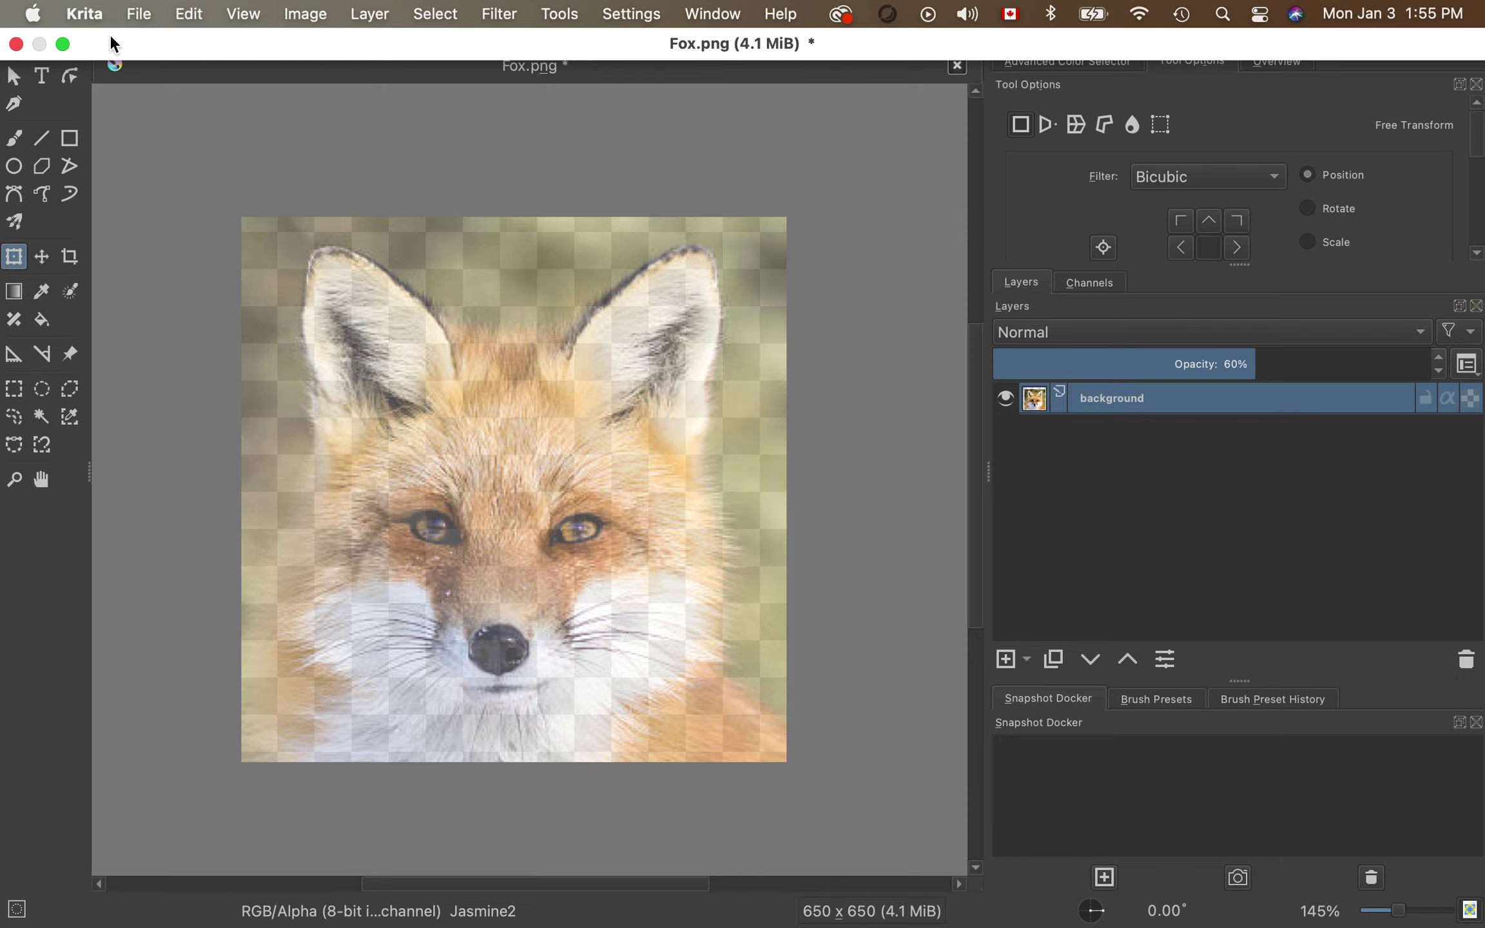
- Bring the Fox file from the Art reference photos folder into the document as a reference image and return to full screen
click(62, 43)
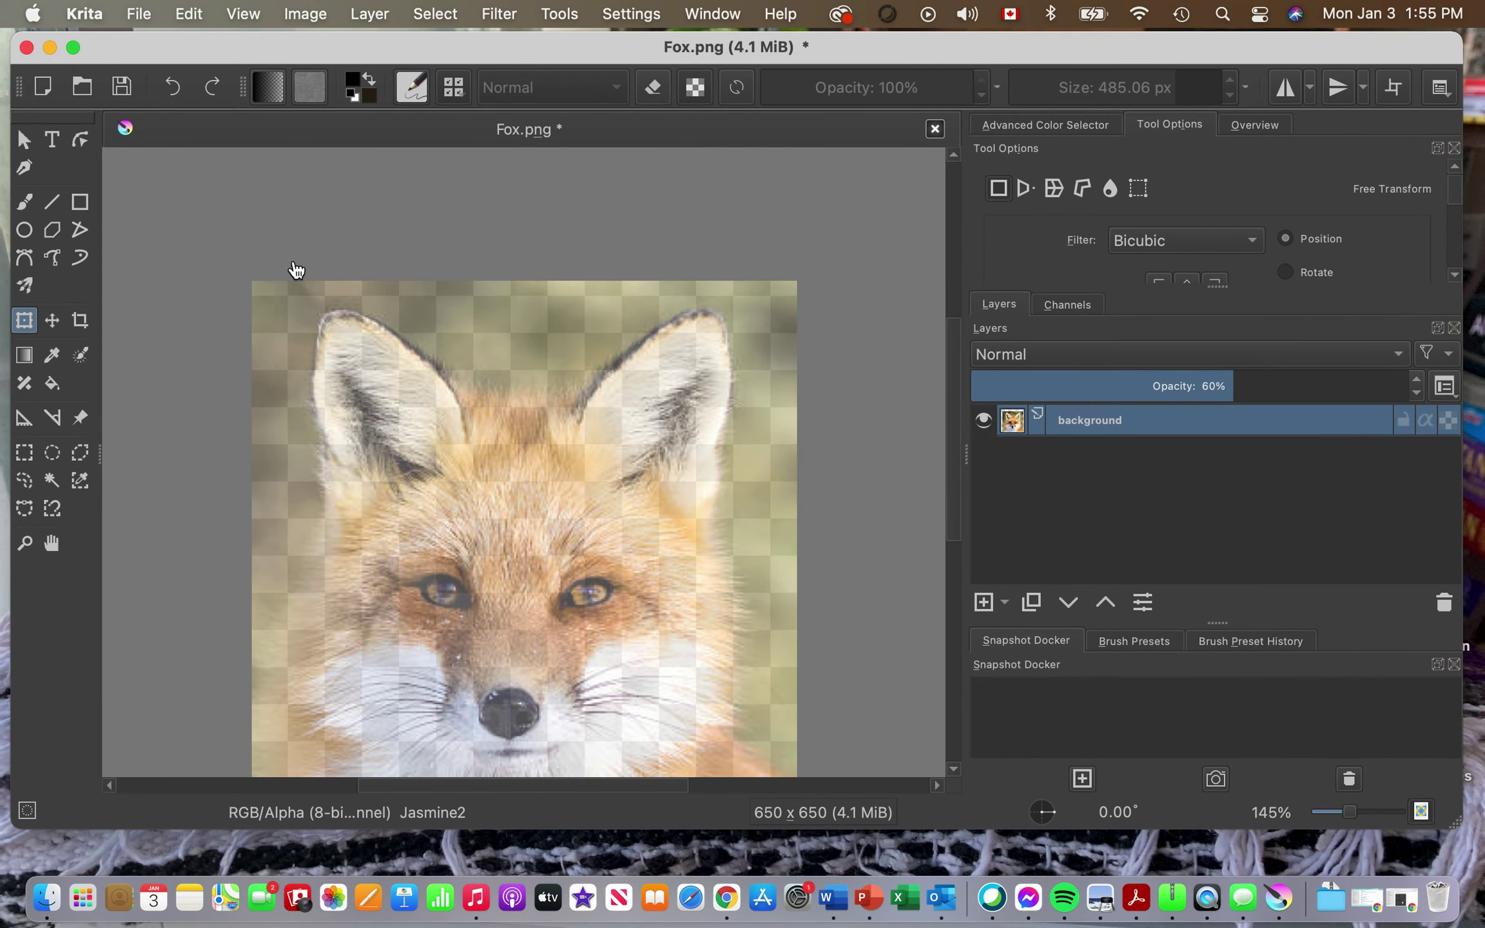
drag(167, 54, 1189, 80)
double_click(888, 93)
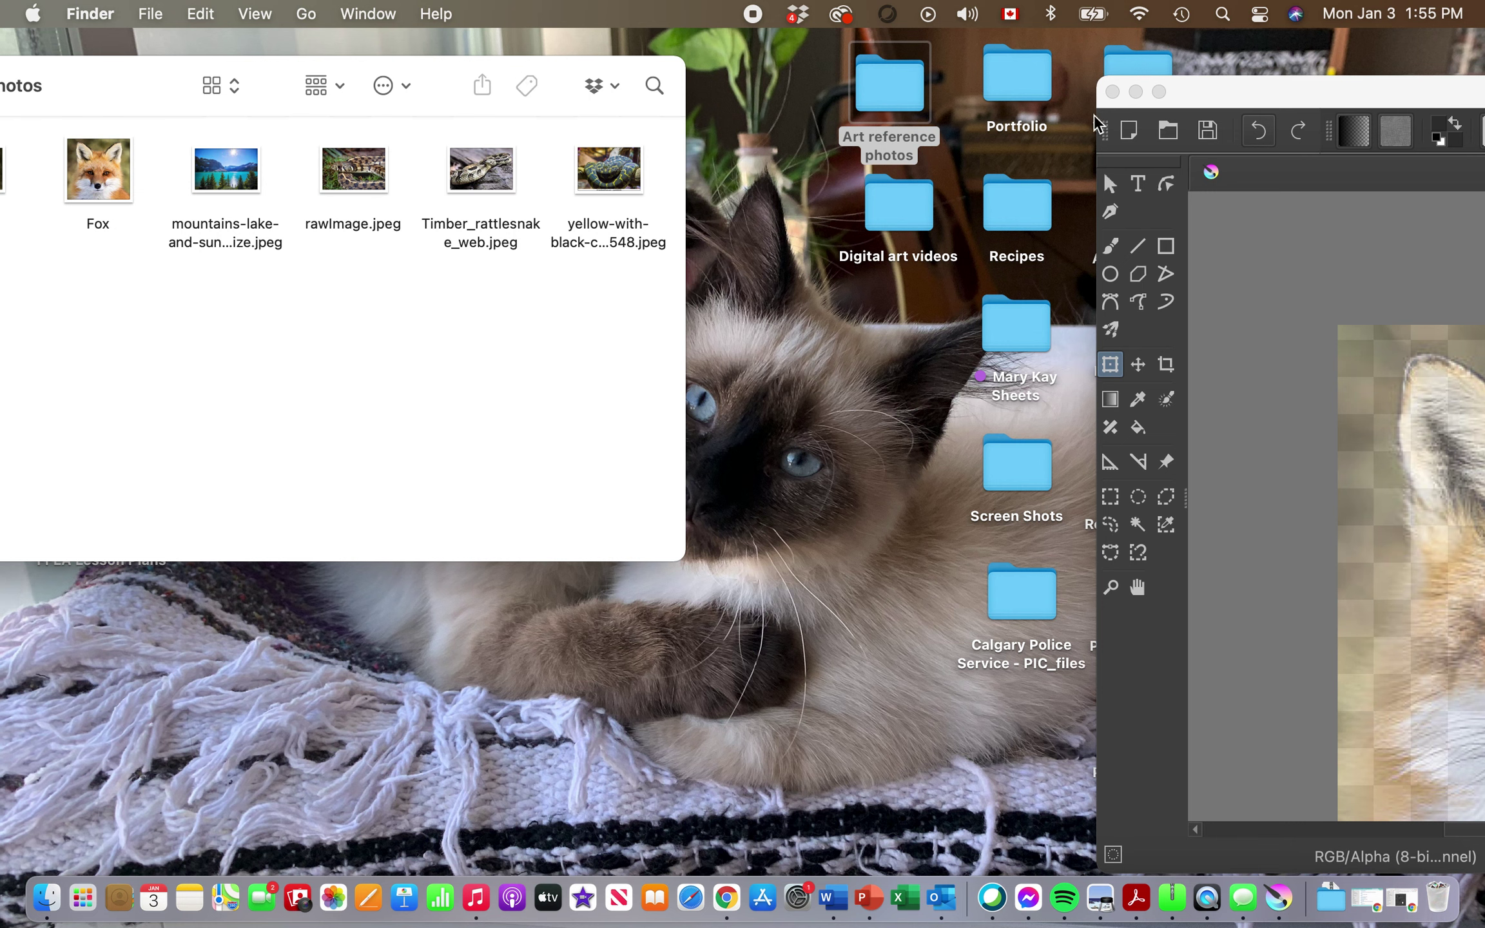
drag(1294, 97, 455, 59)
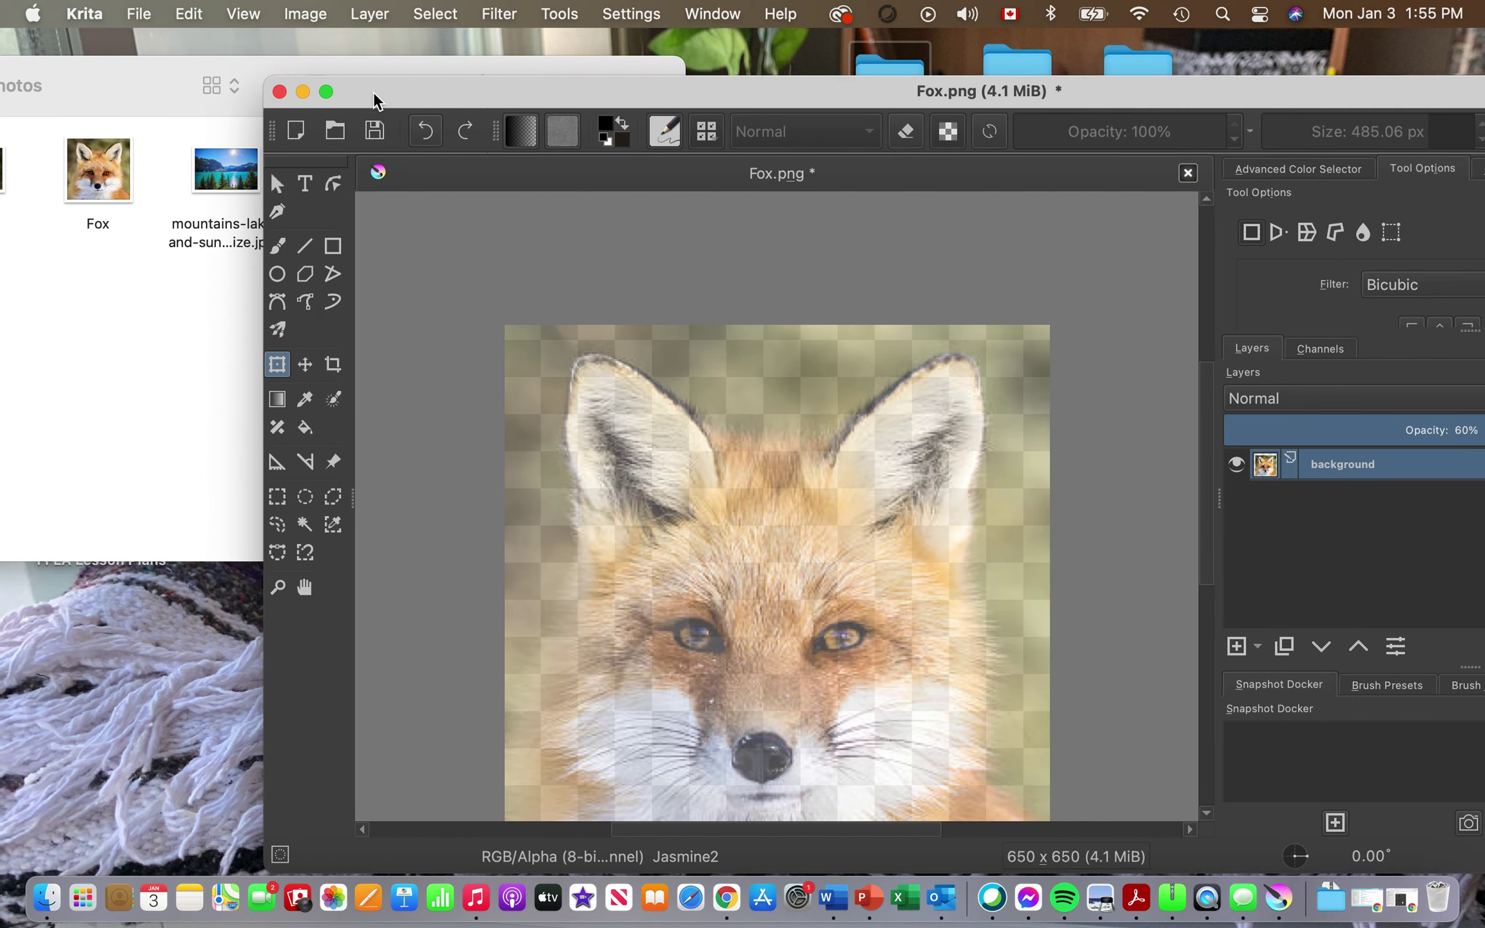
click(89, 177)
drag(89, 177, 618, 451)
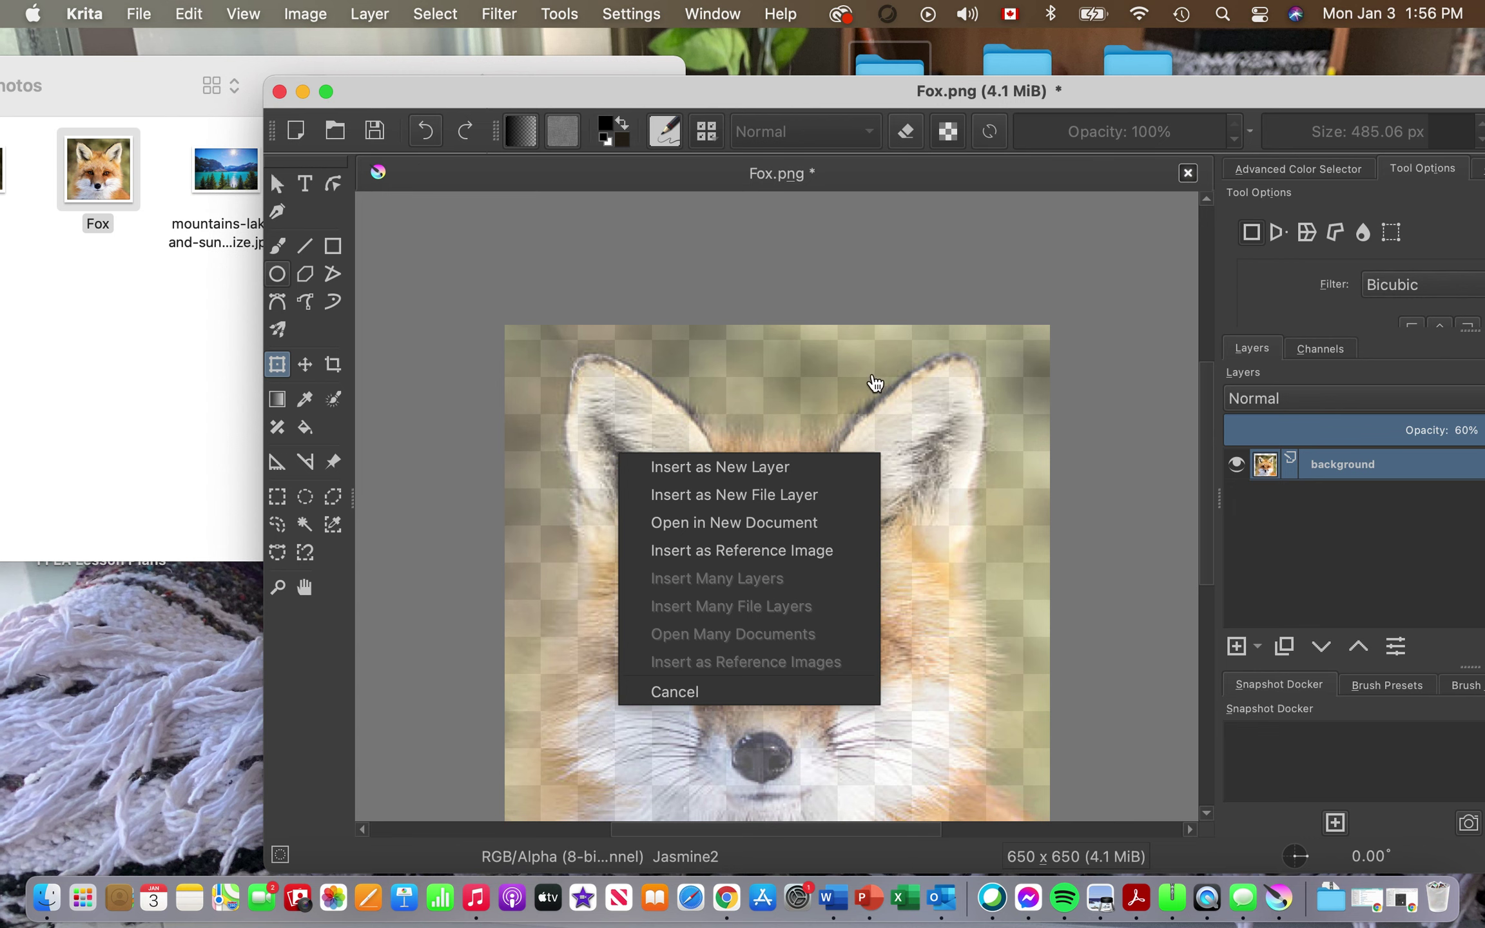
click(761, 554)
drag(790, 90, 551, 91)
click(89, 94)
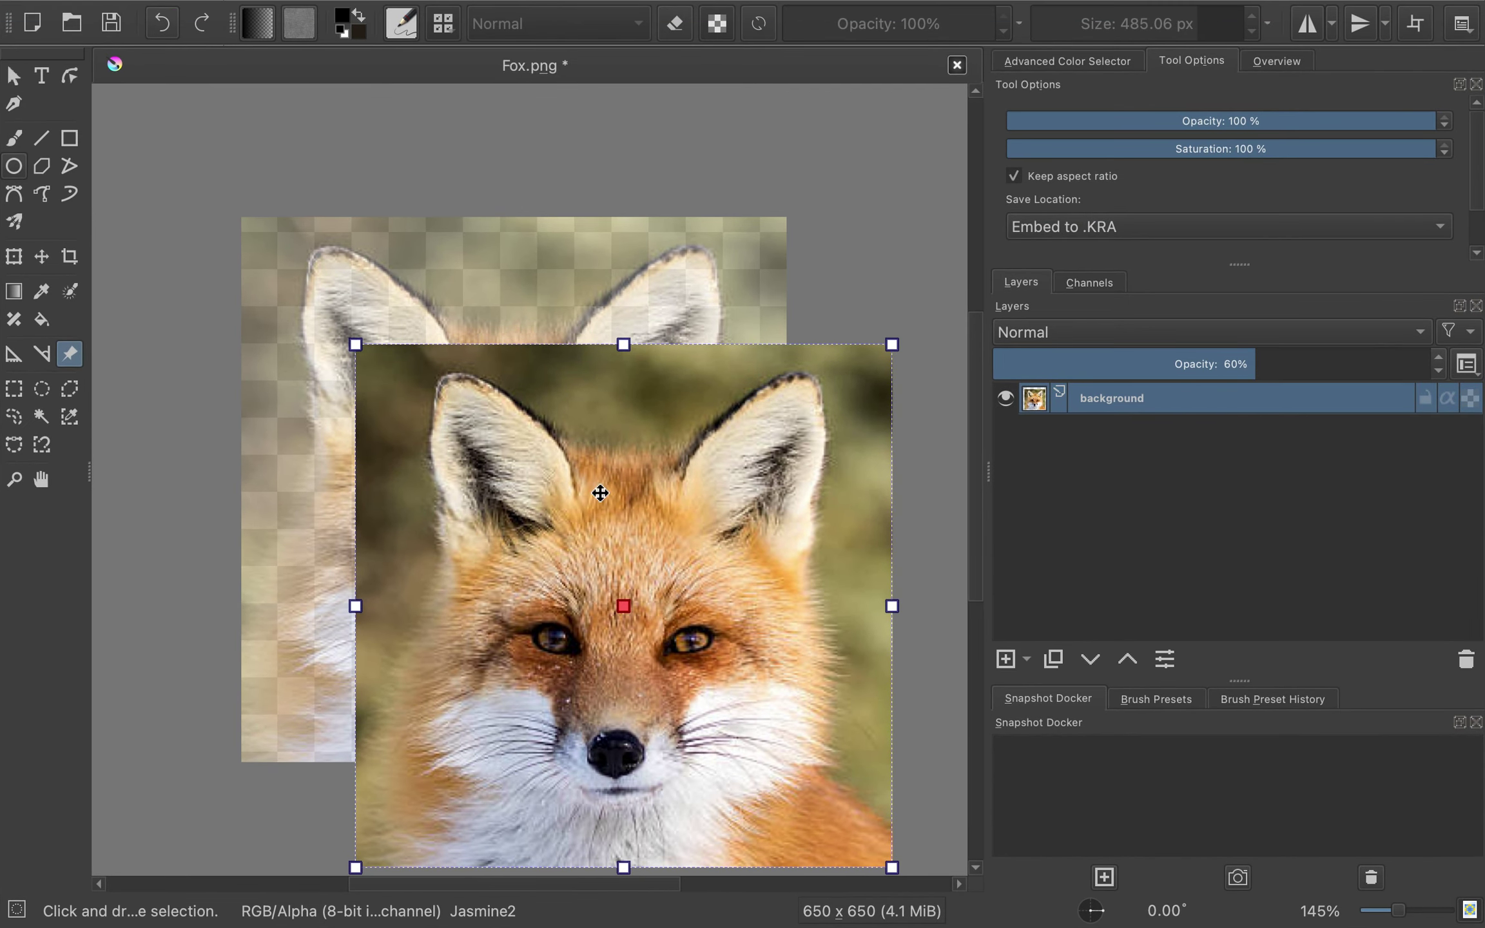
- Shrink the fox reference image to a small thumbnail, place it over the canvas's upper-right corner, and deselect it
drag(591, 568, 548, 449)
drag(848, 753, 401, 411)
drag(371, 354, 776, 285)
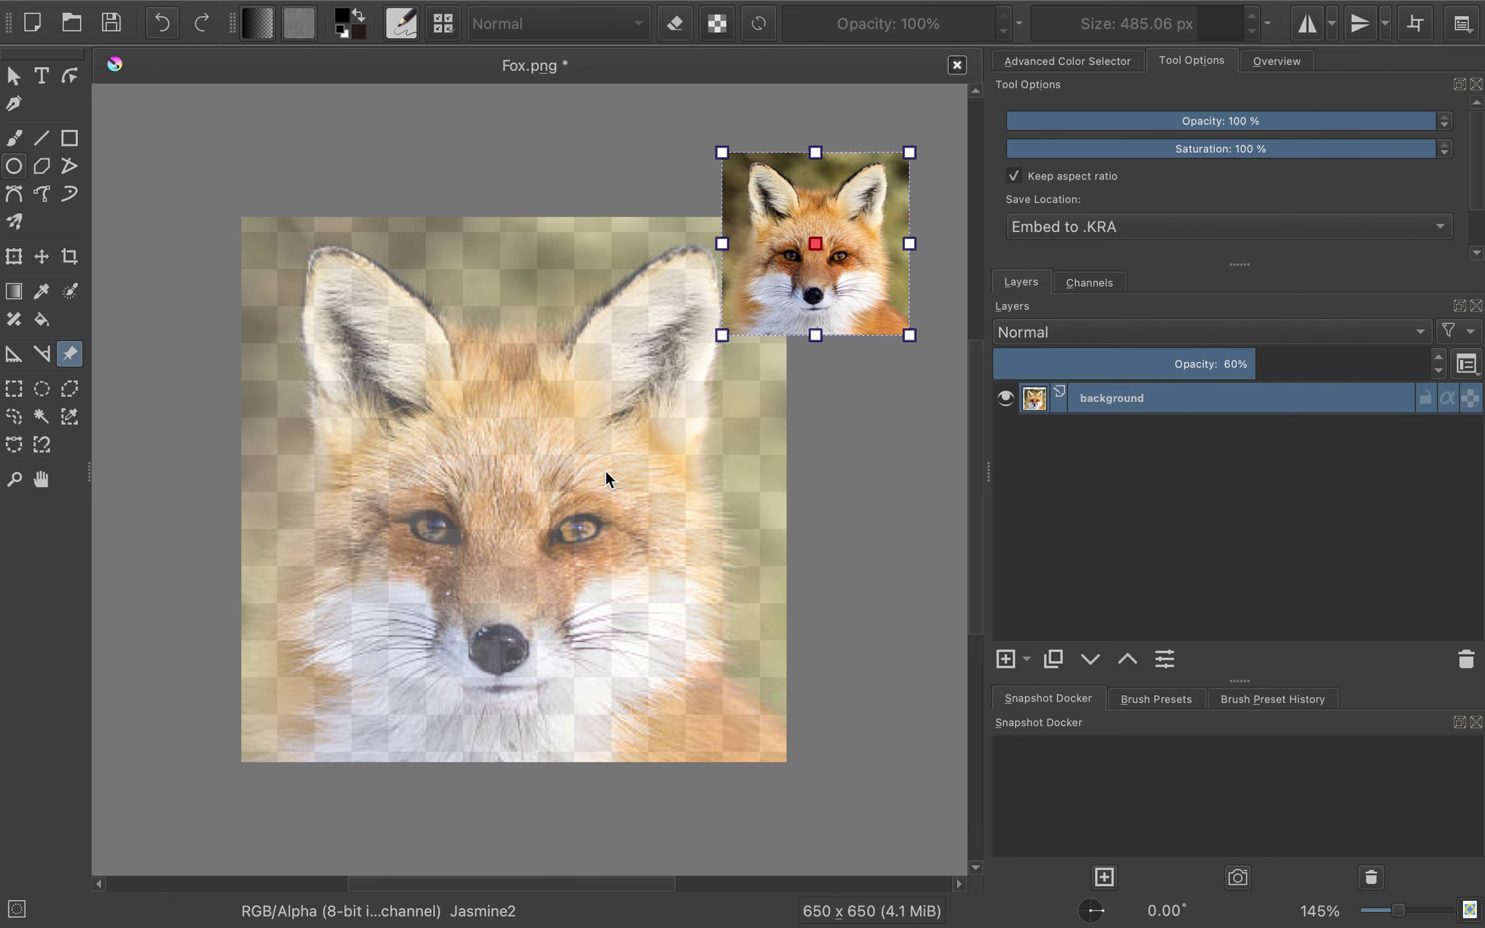
click(901, 443)
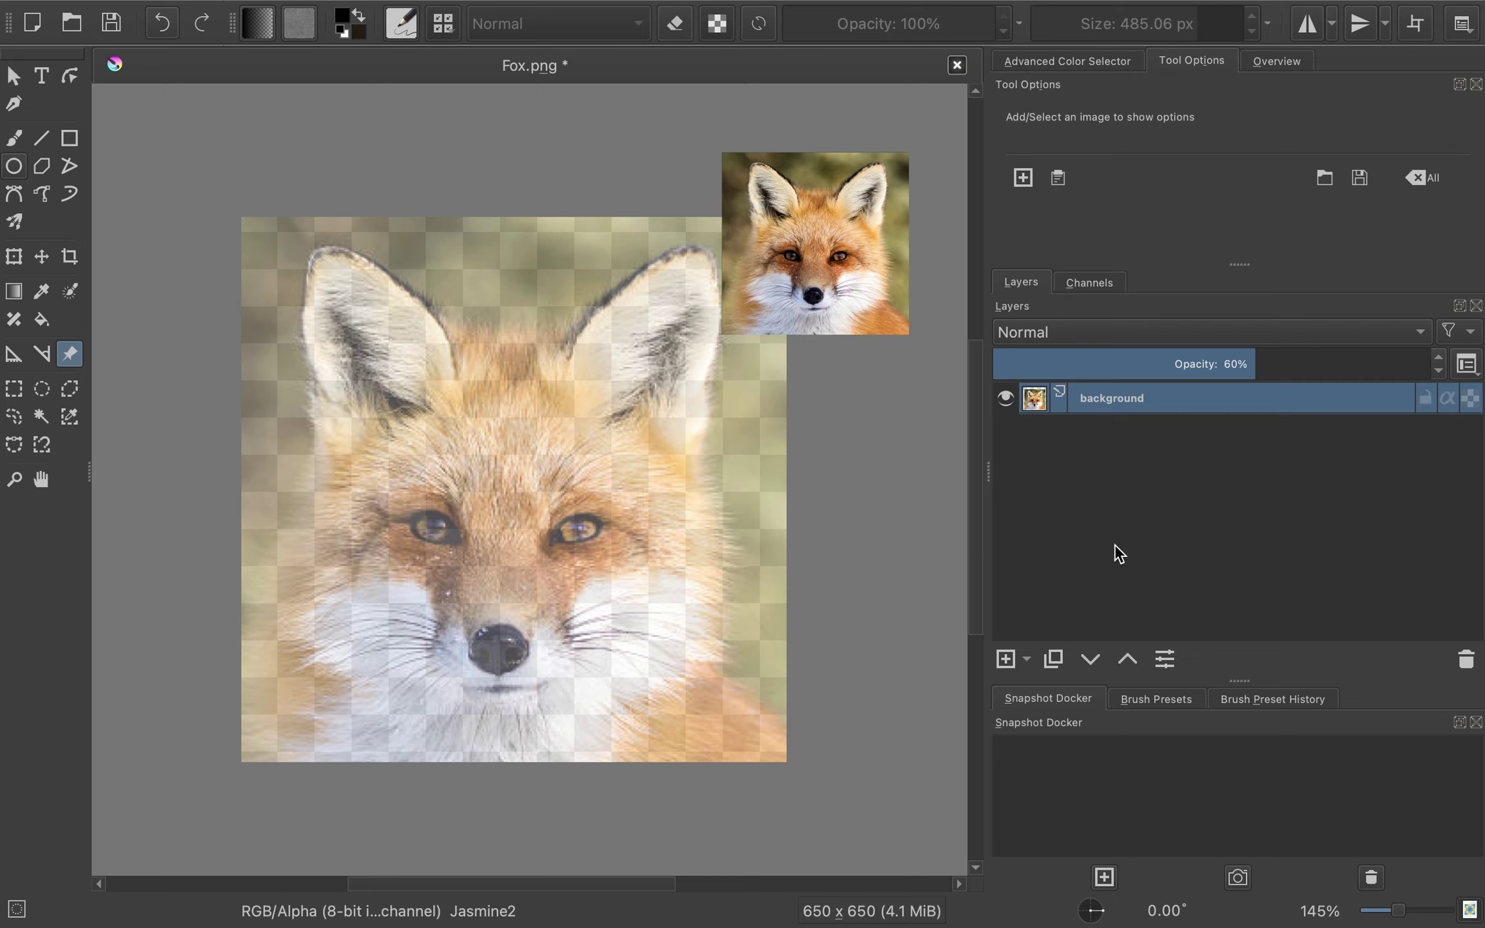
- Add a vector layer above the background and activate the Bezier Curve tool
click(1027, 660)
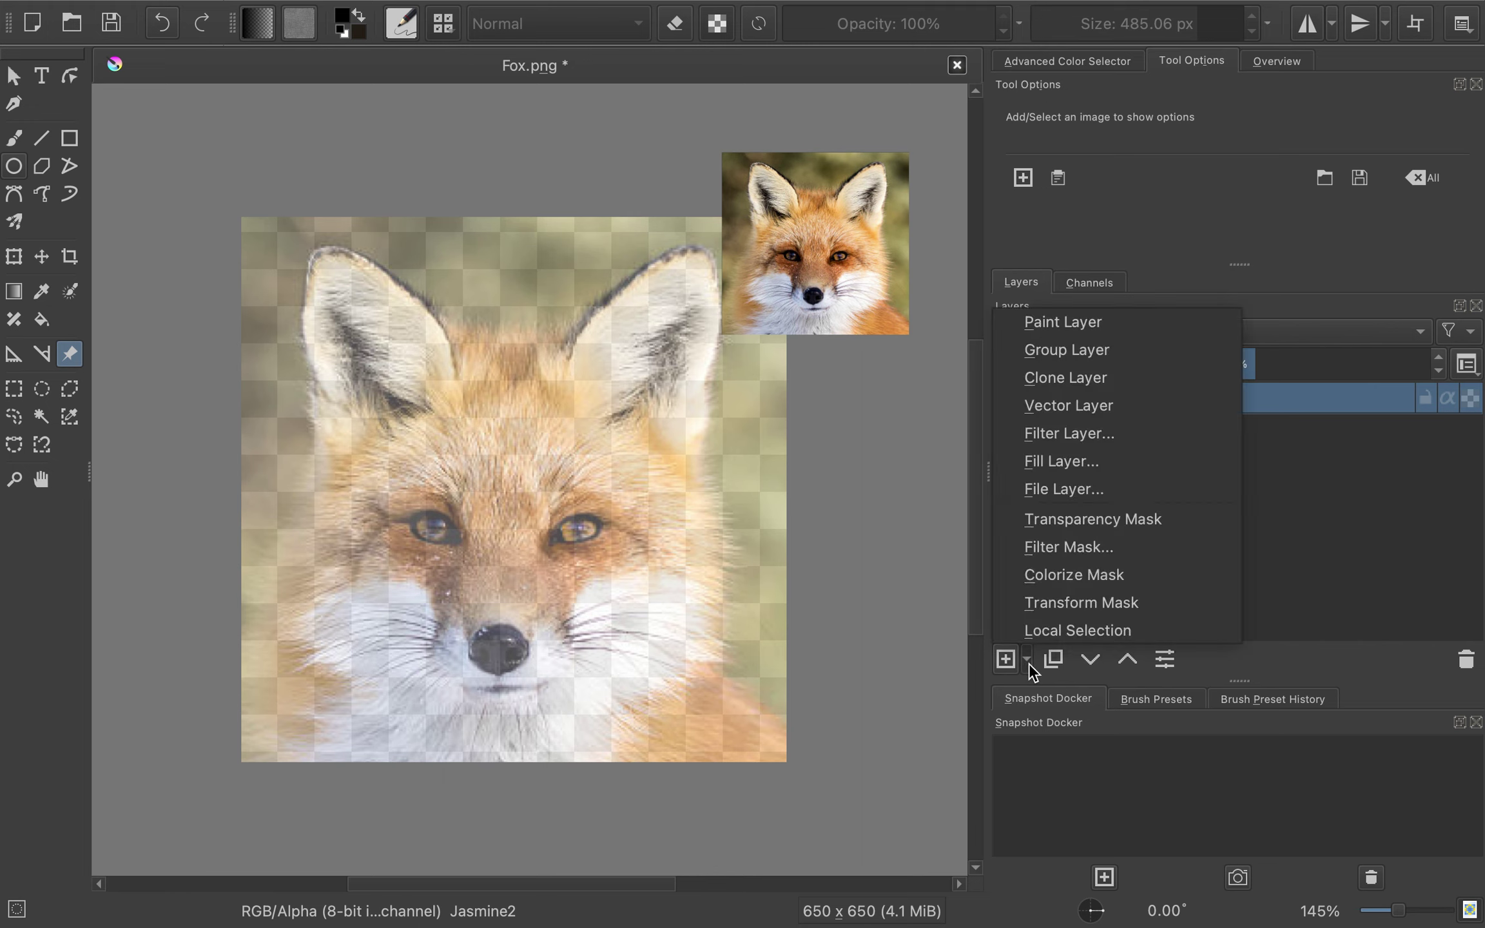
click(1103, 406)
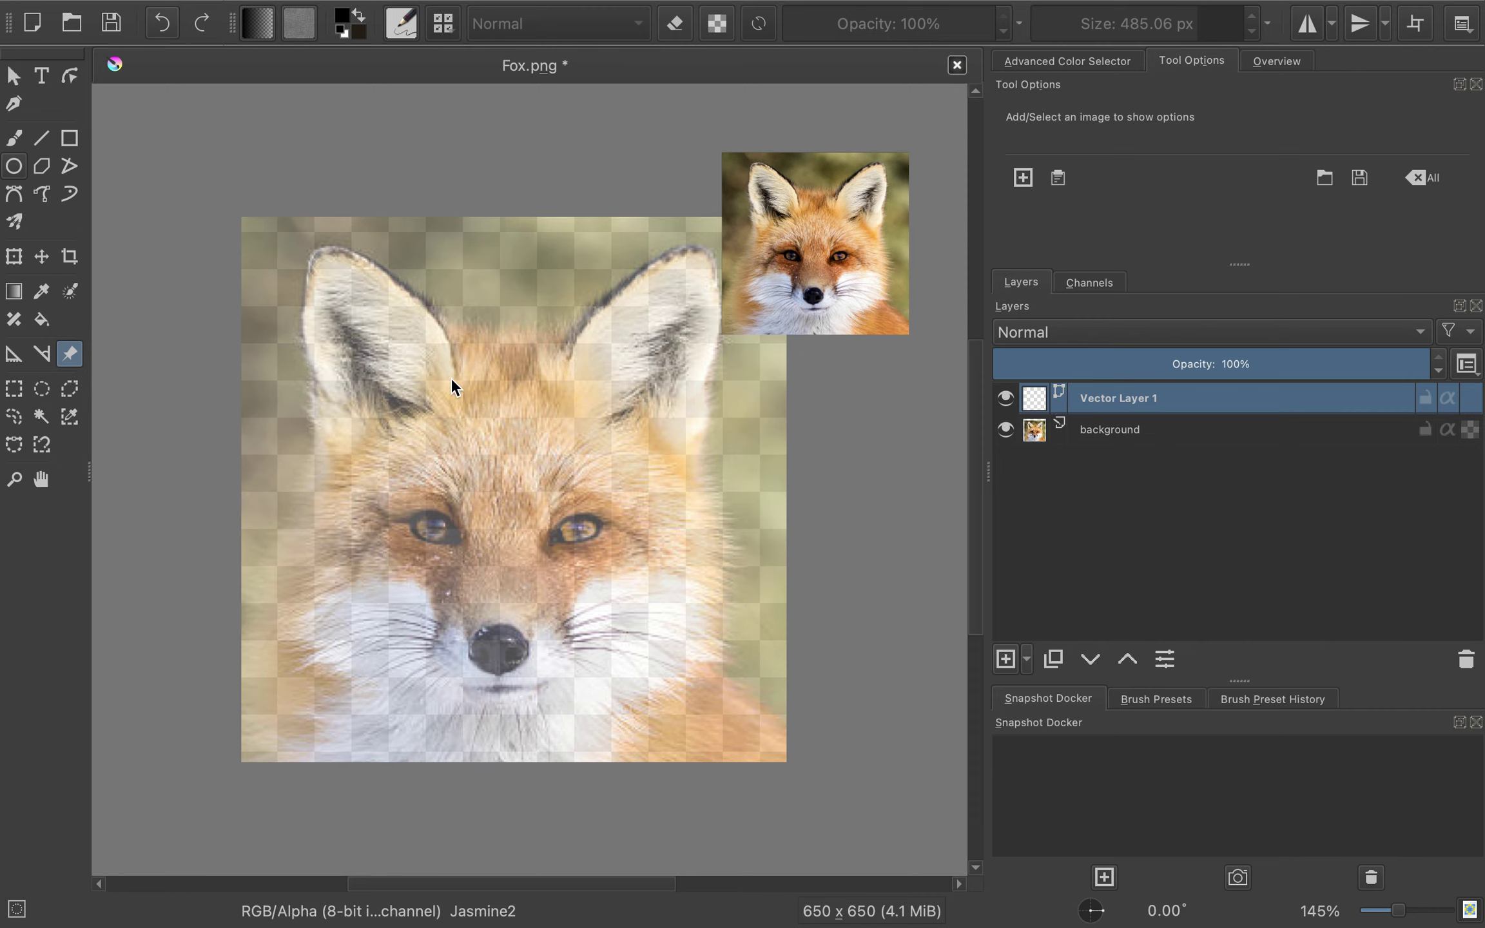
click(18, 201)
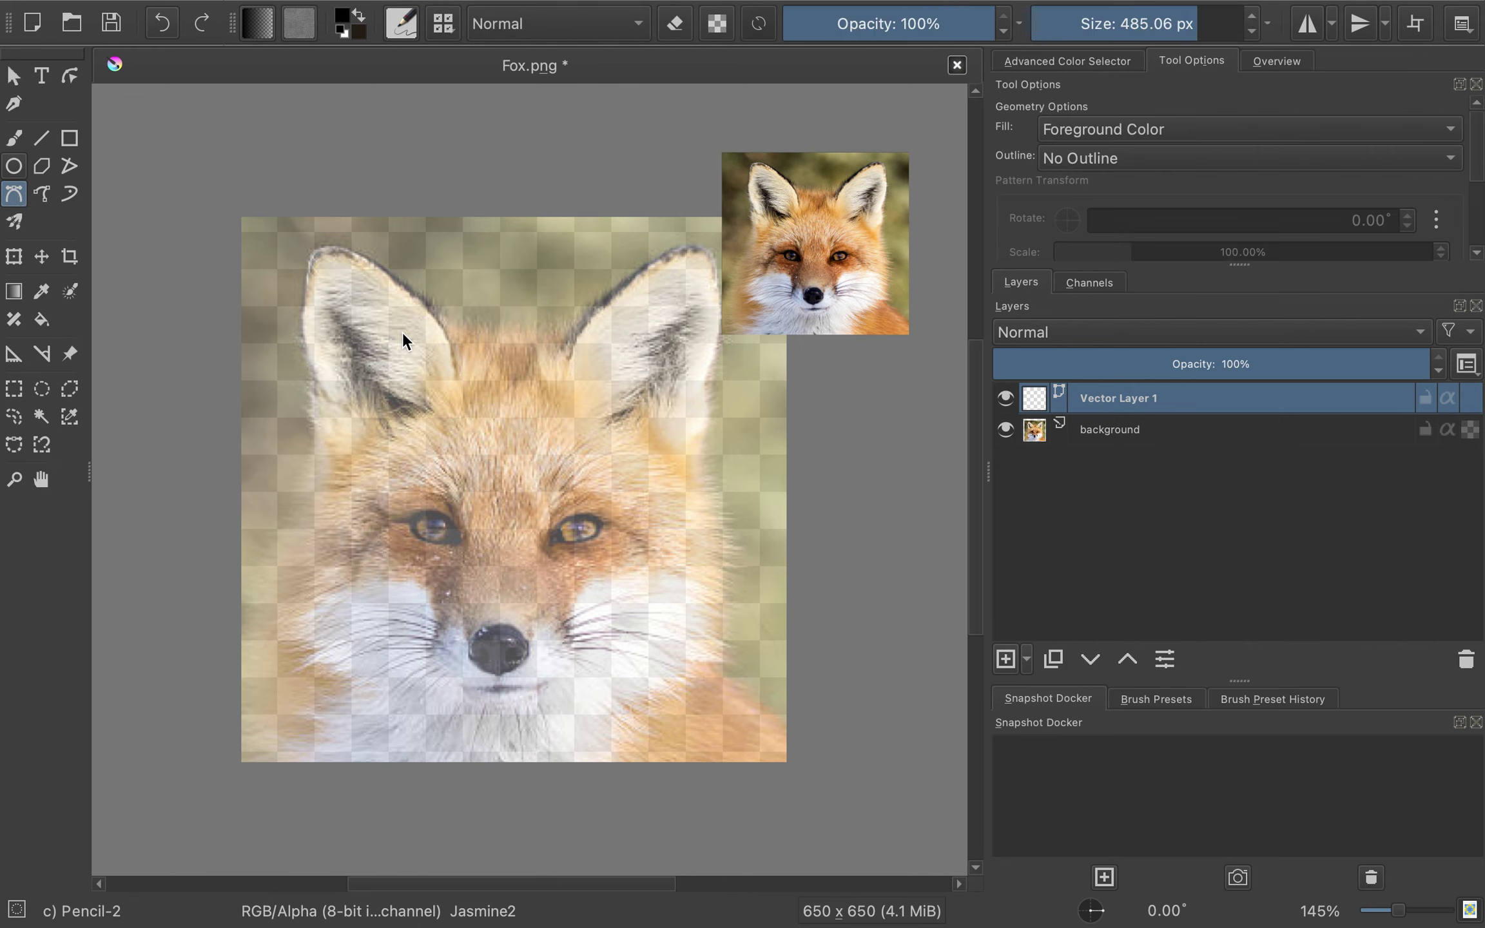
- Sample the reference fox's nose as the foreground colour and adjust it to a dark brown
click(346, 21)
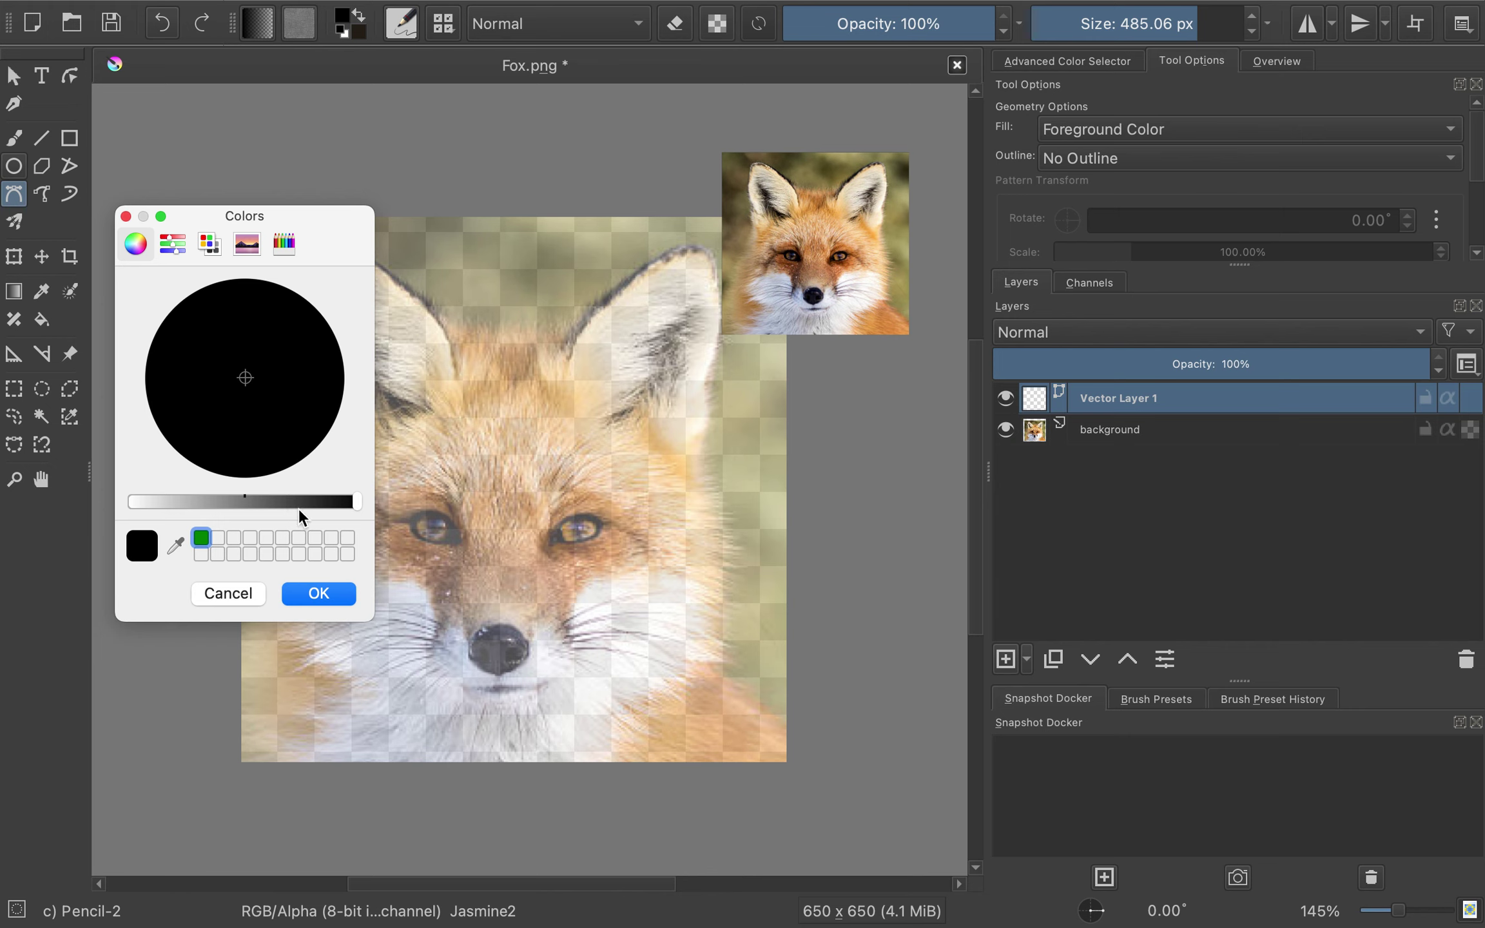
click(176, 545)
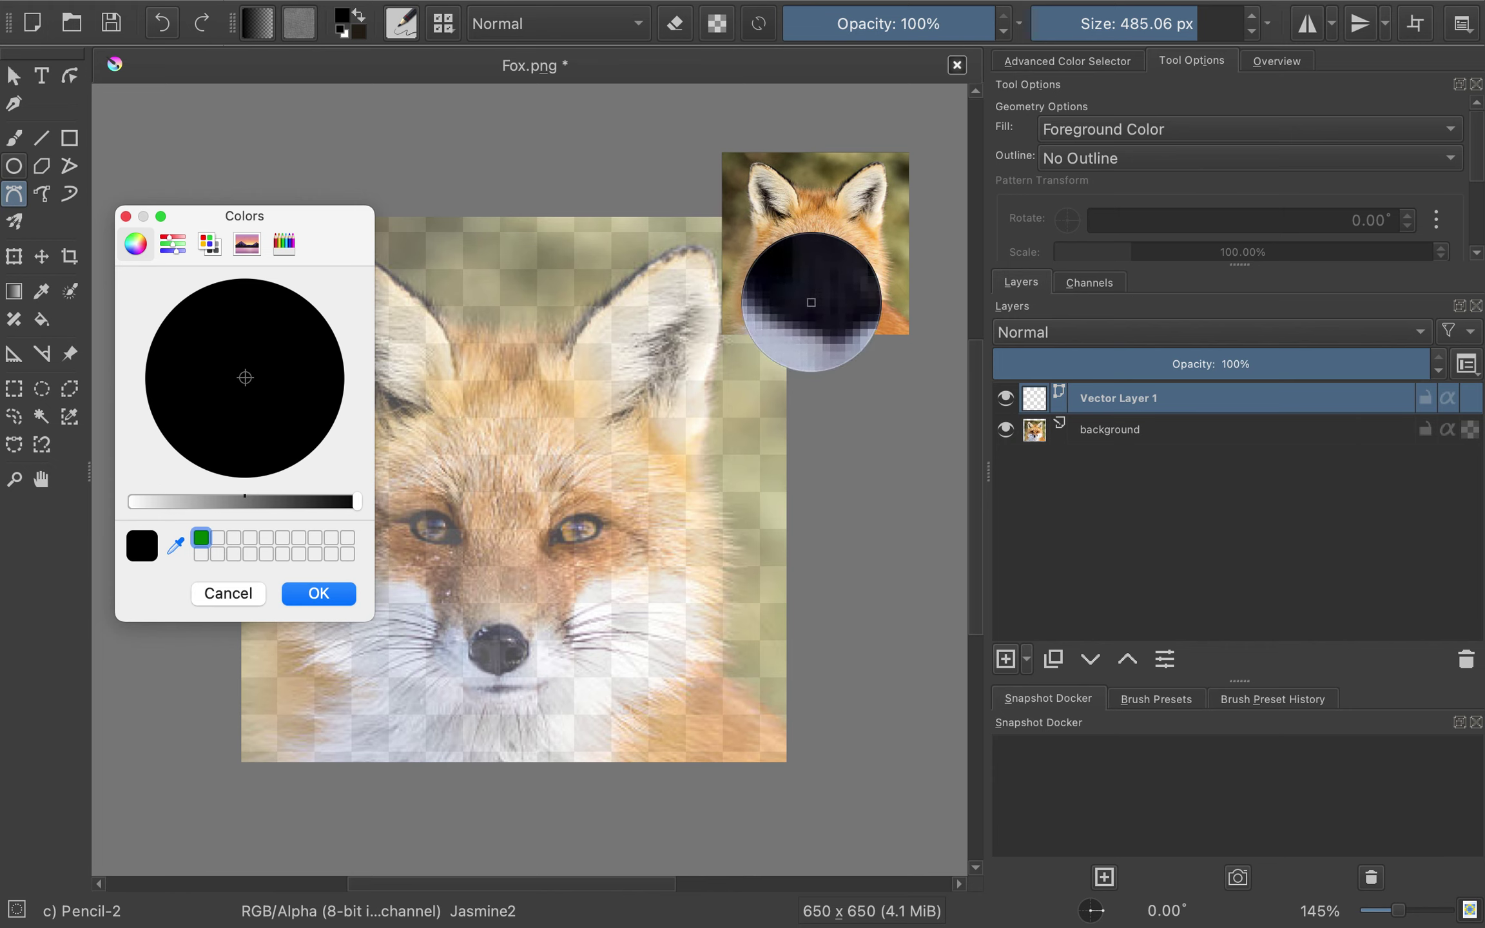
click(811, 298)
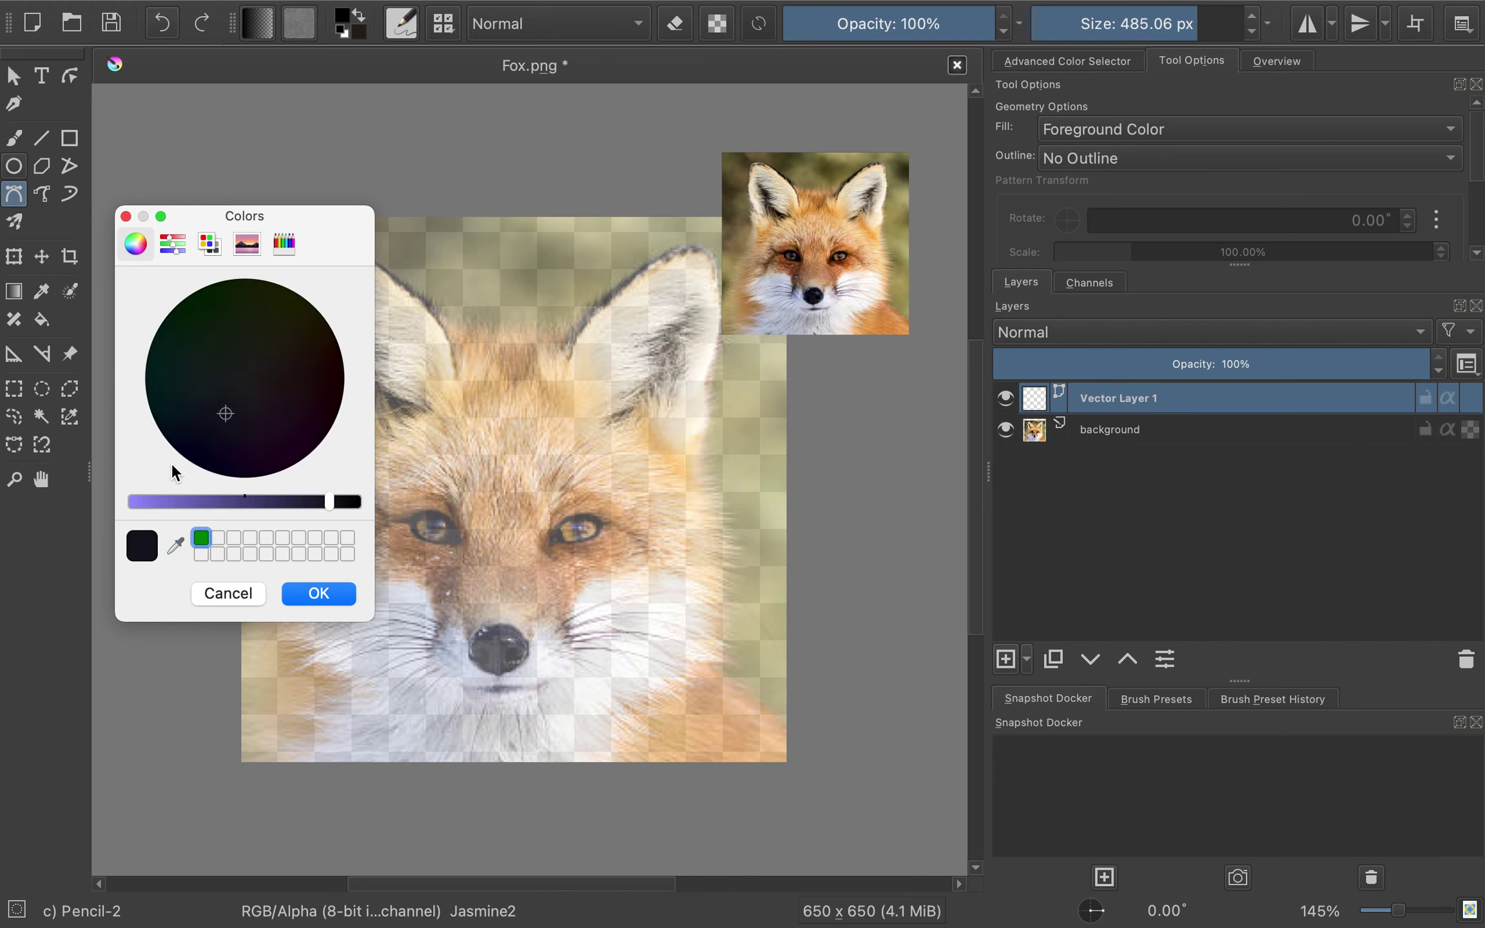
click(329, 502)
drag(329, 502, 245, 506)
drag(225, 414, 311, 327)
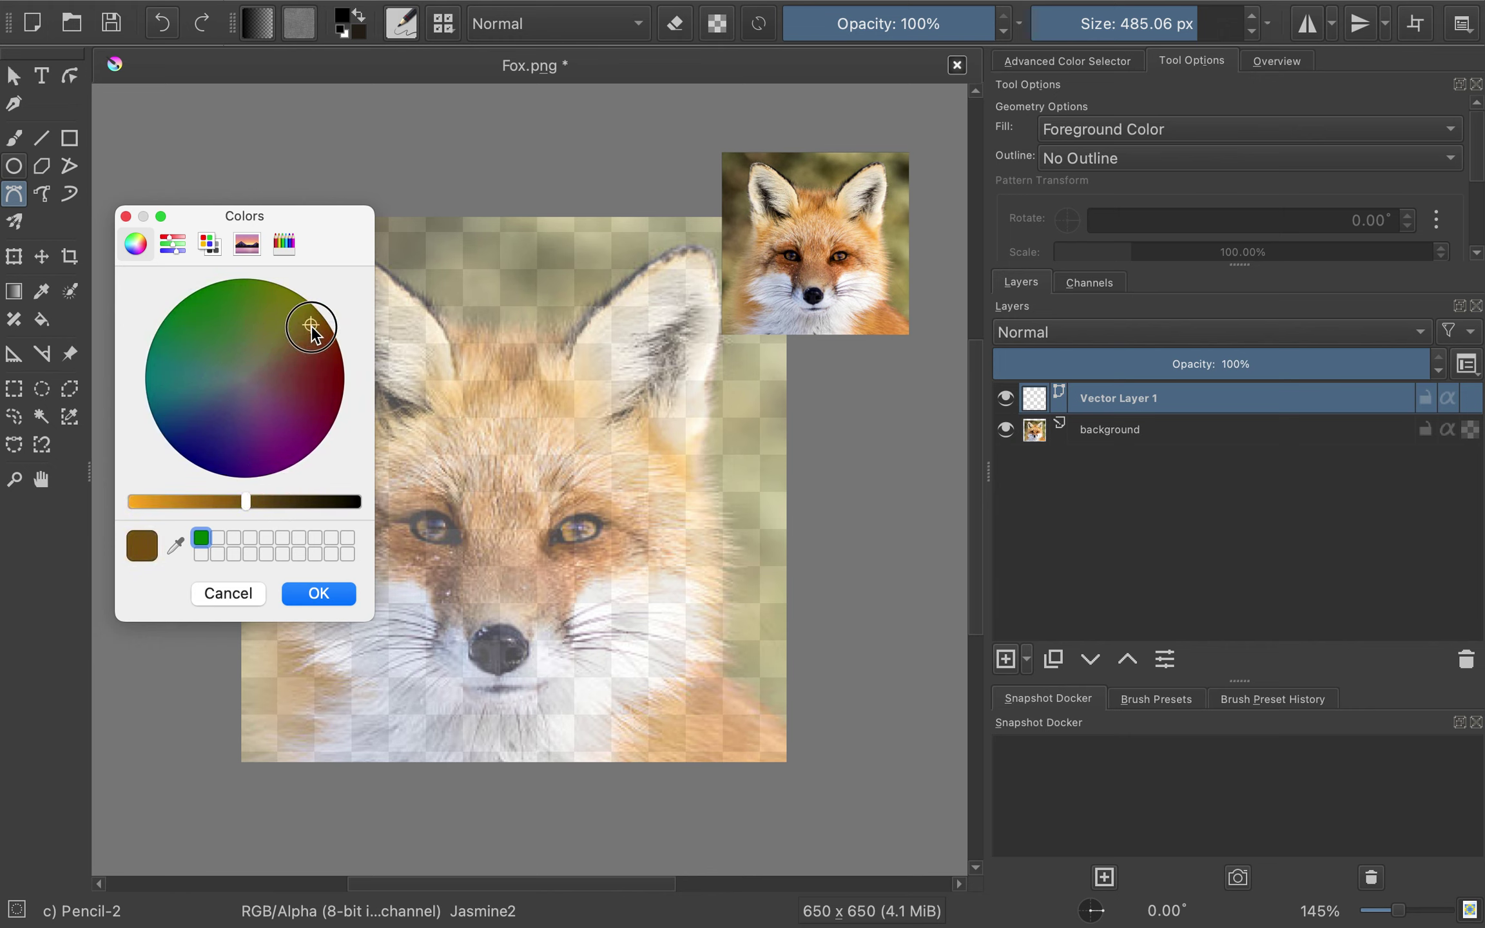
drag(246, 505, 292, 506)
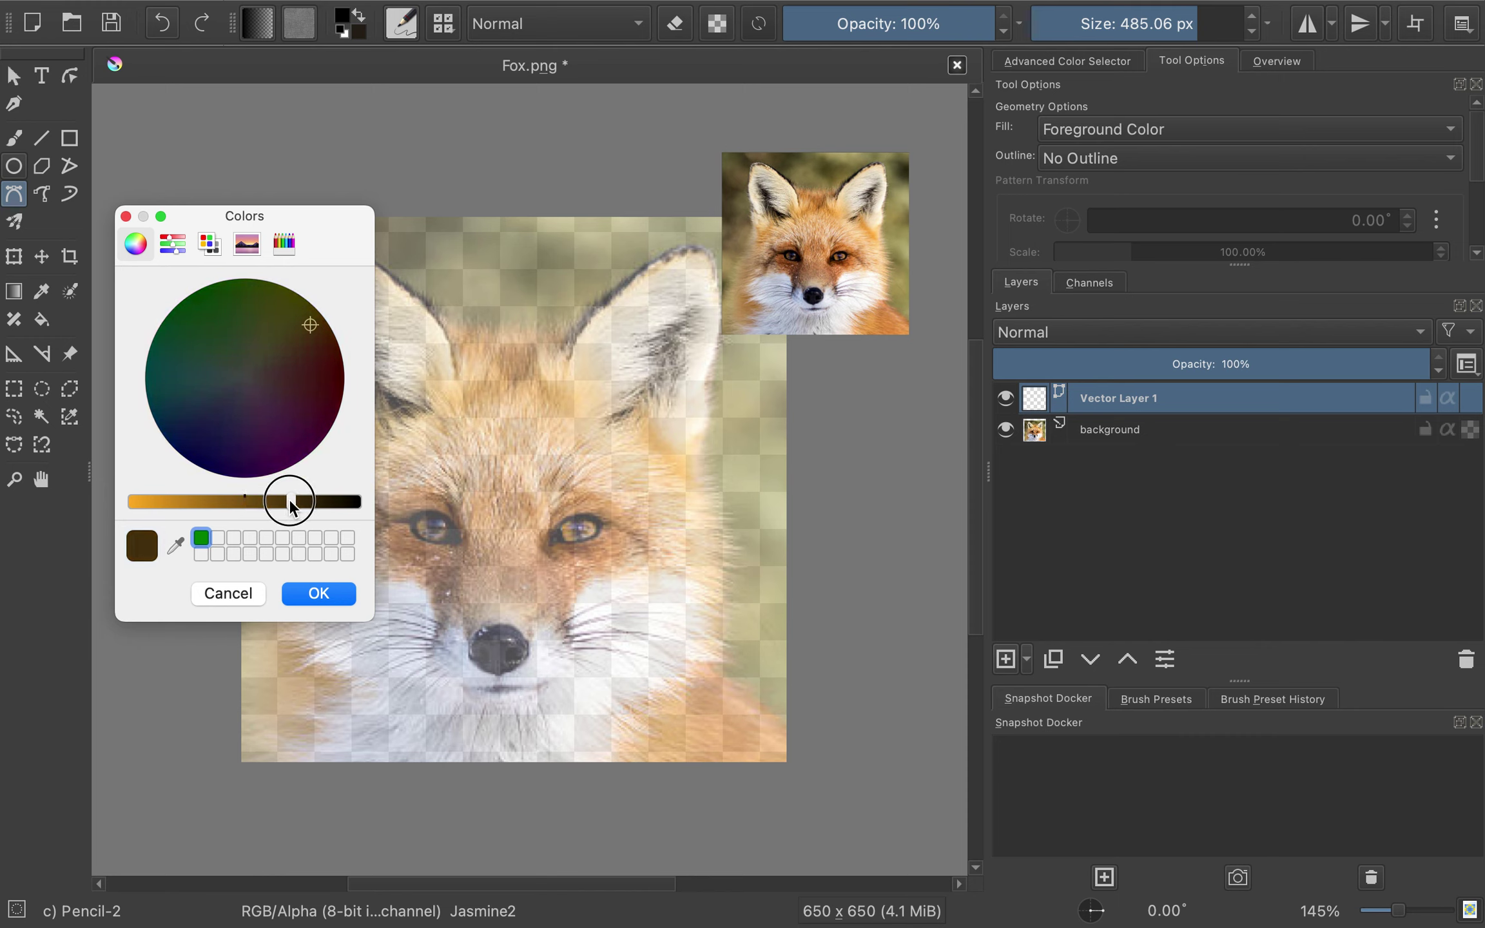
click(328, 590)
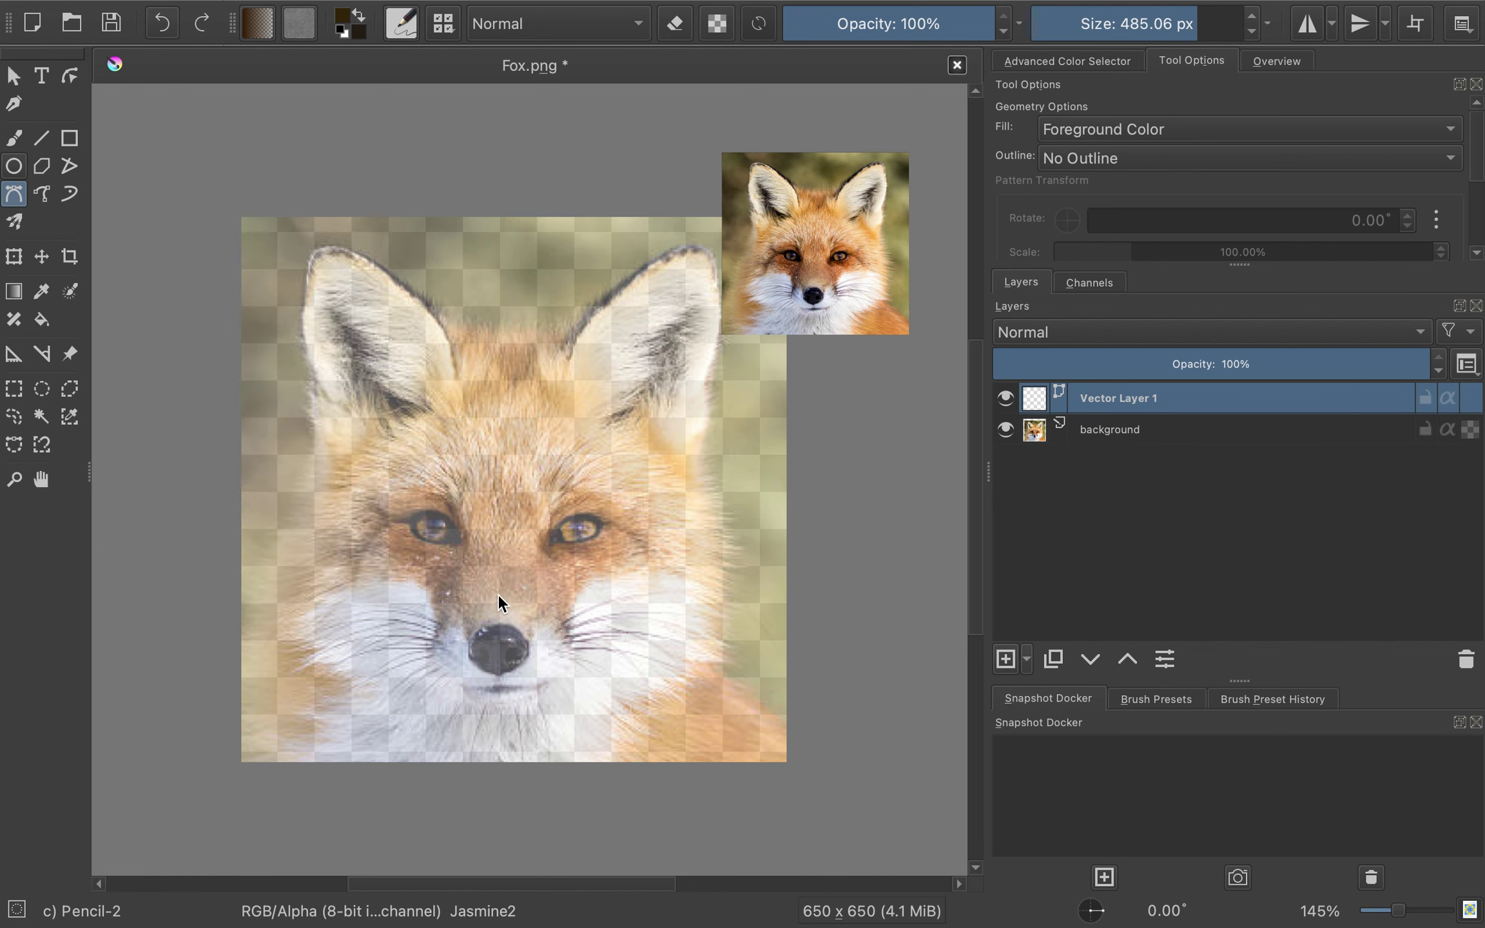
- Draw a closed five-sided dark brown shape, about 39 x 20 px, over the lower part of the fox's nose with the Bezier Curve tool
scroll(505, 545, down, 5)
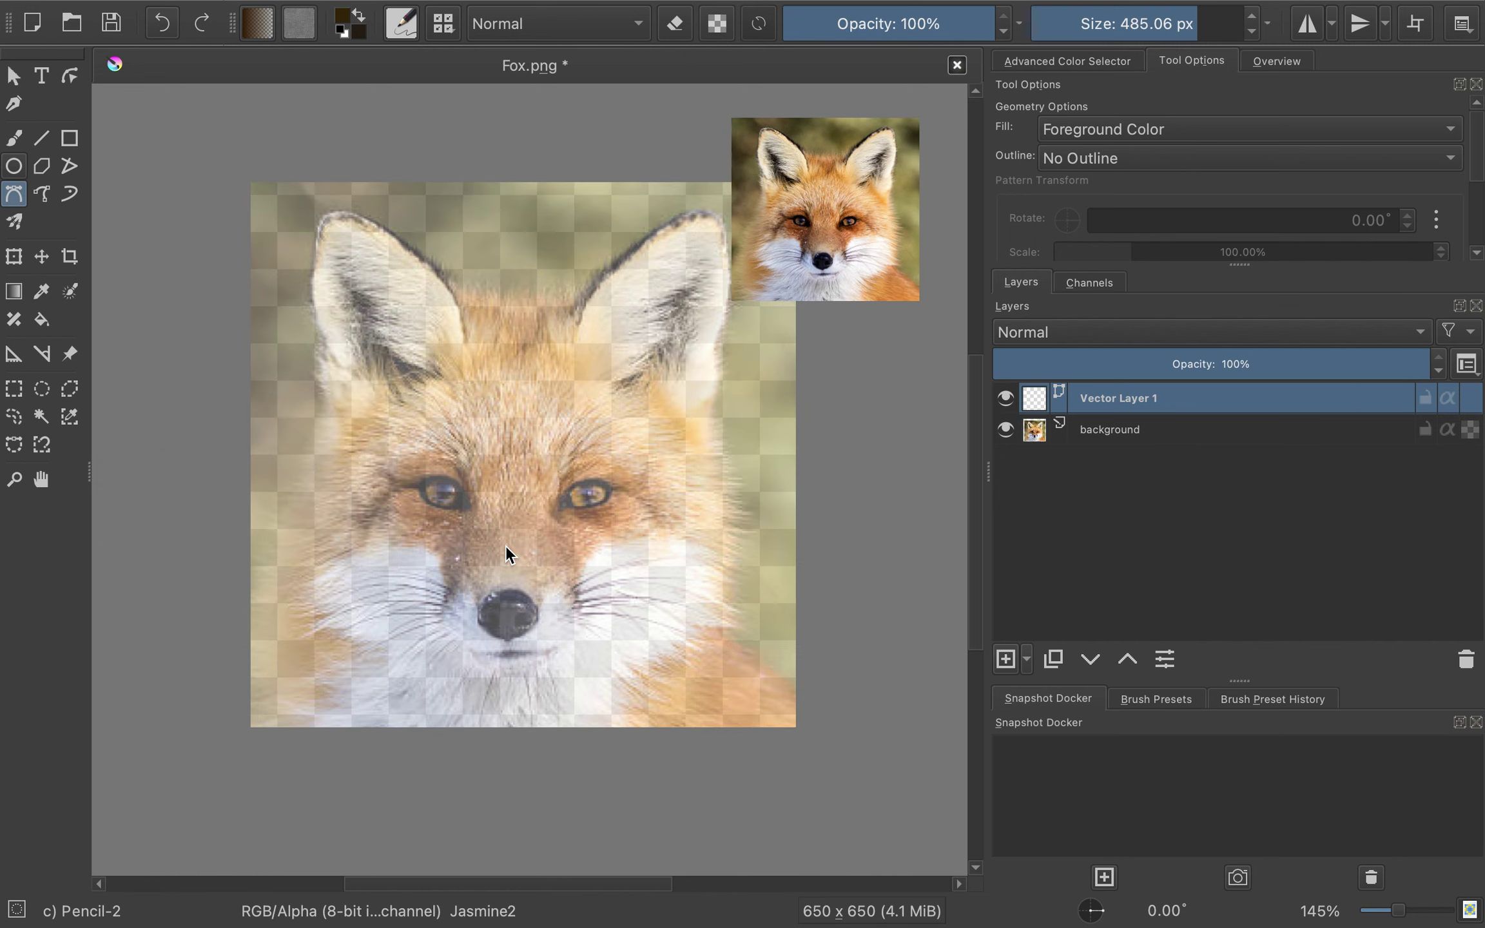
scroll(505, 546, up, 5)
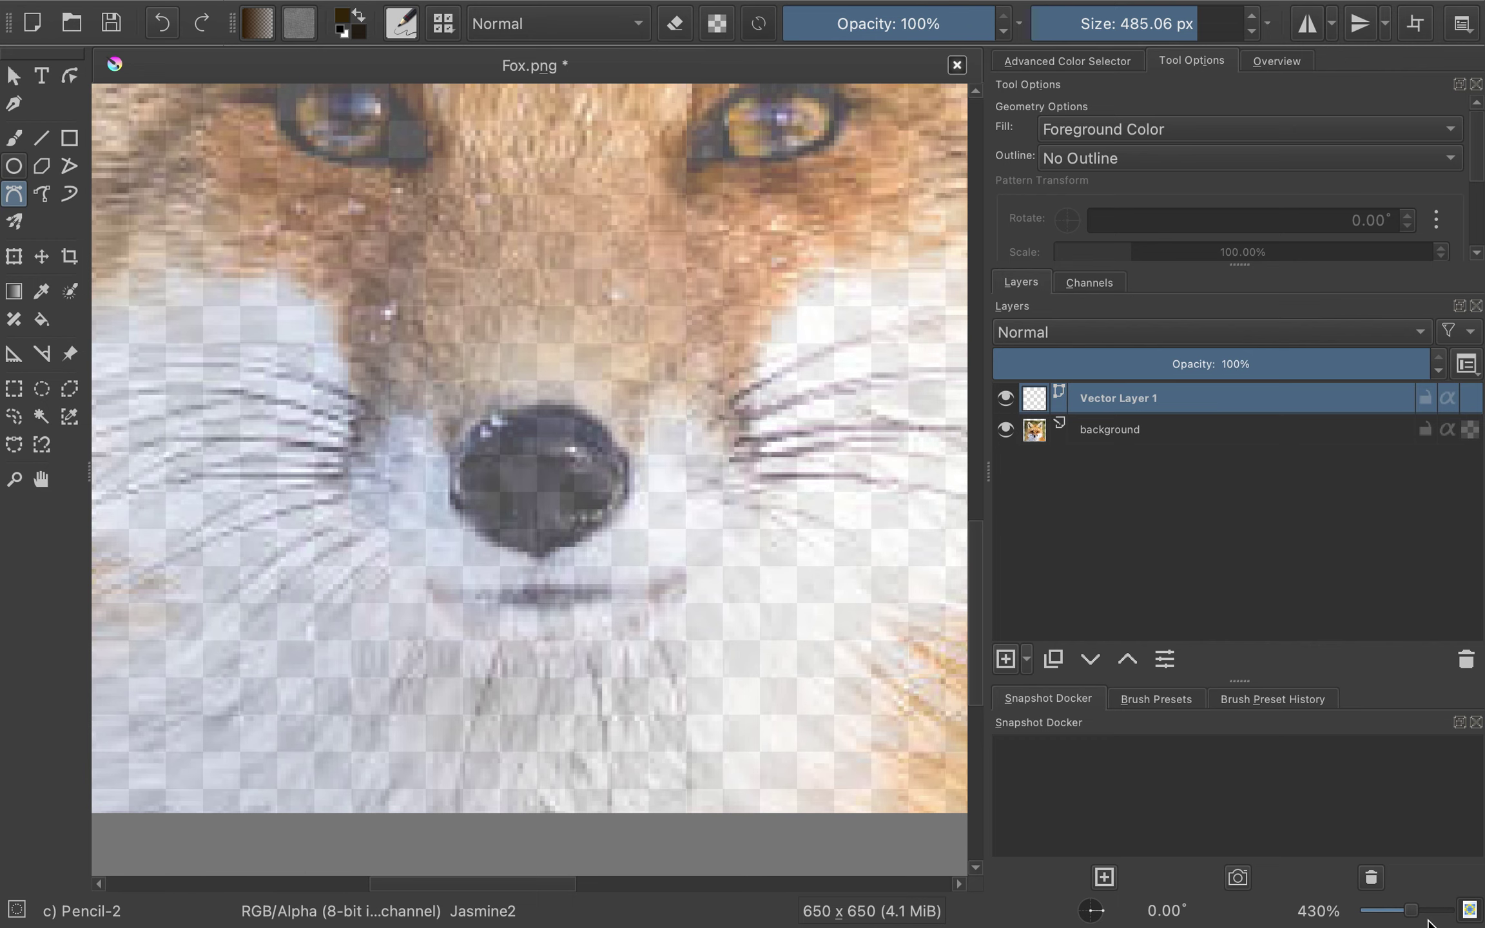
drag(1415, 915, 1409, 918)
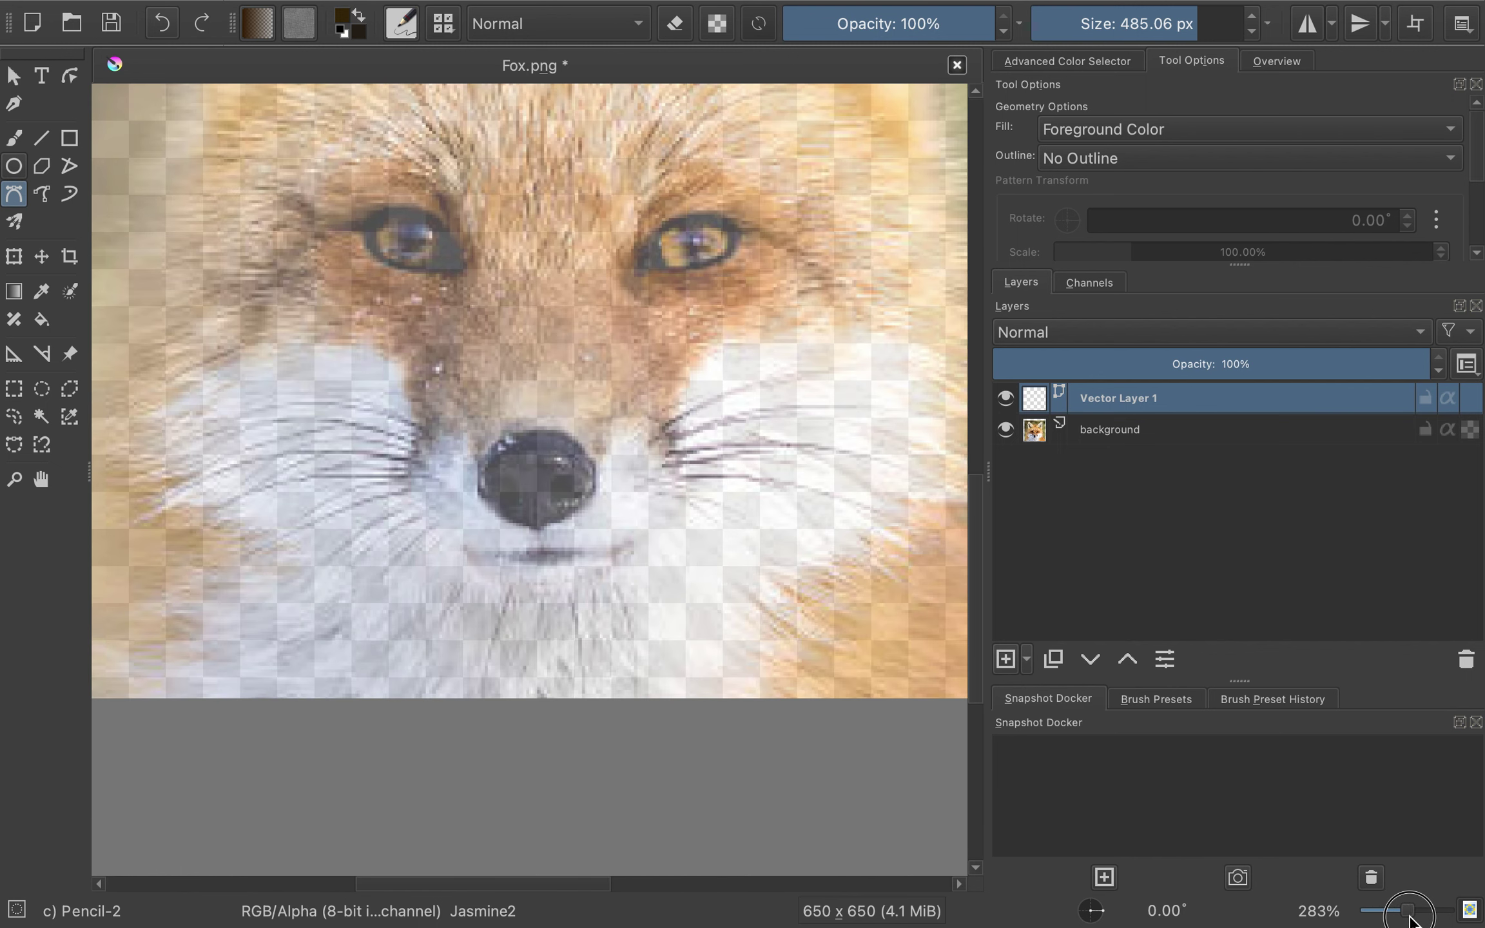
drag(1408, 915, 1413, 915)
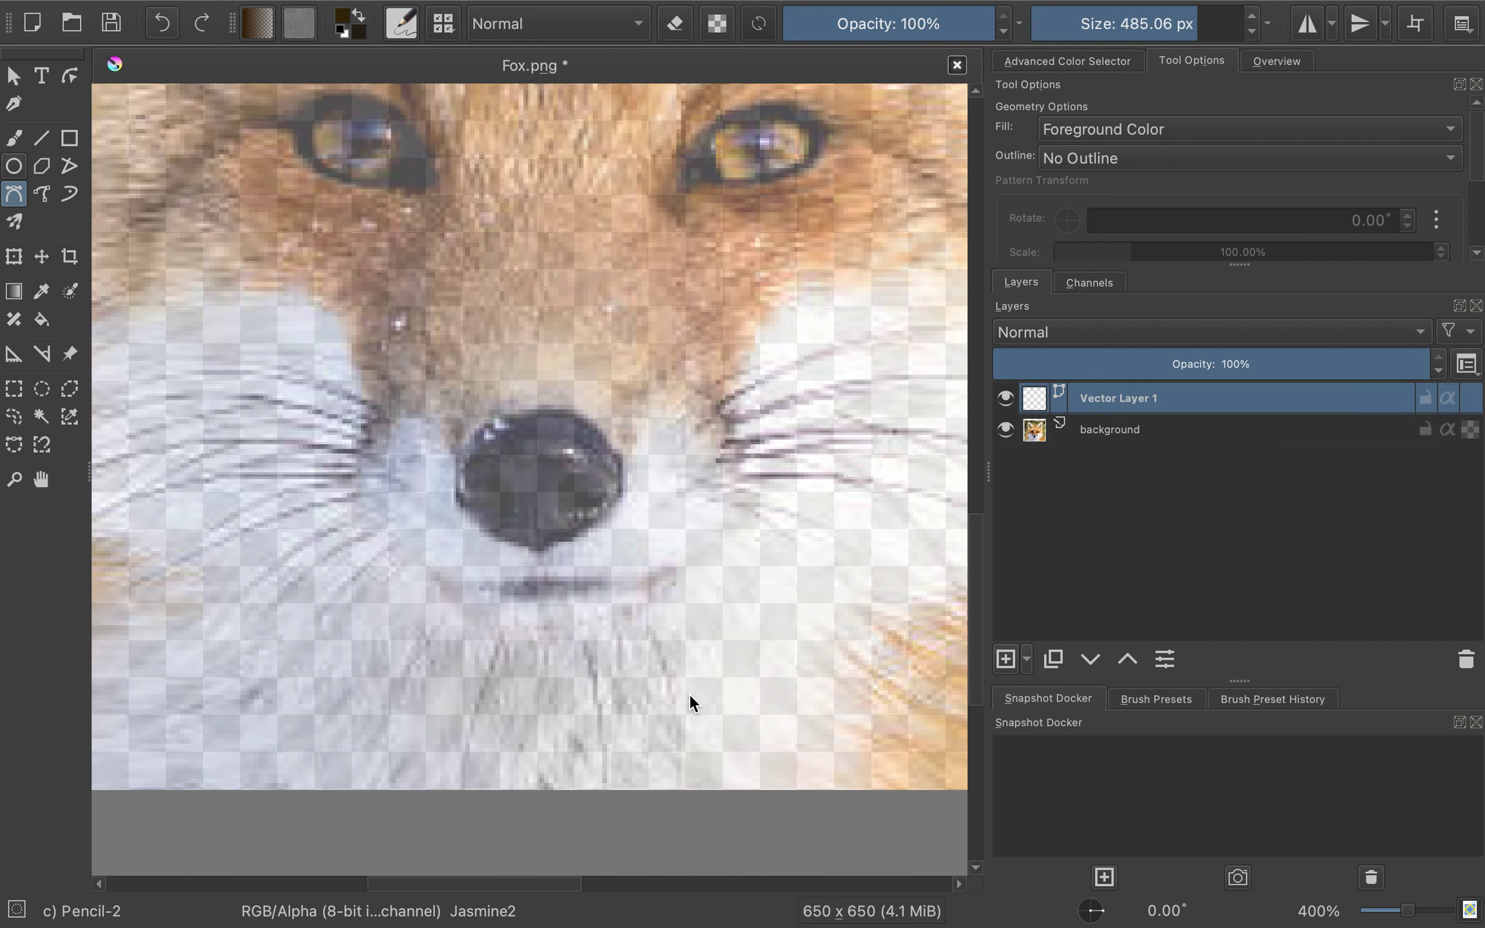
scroll(688, 693, up, 2)
click(499, 510)
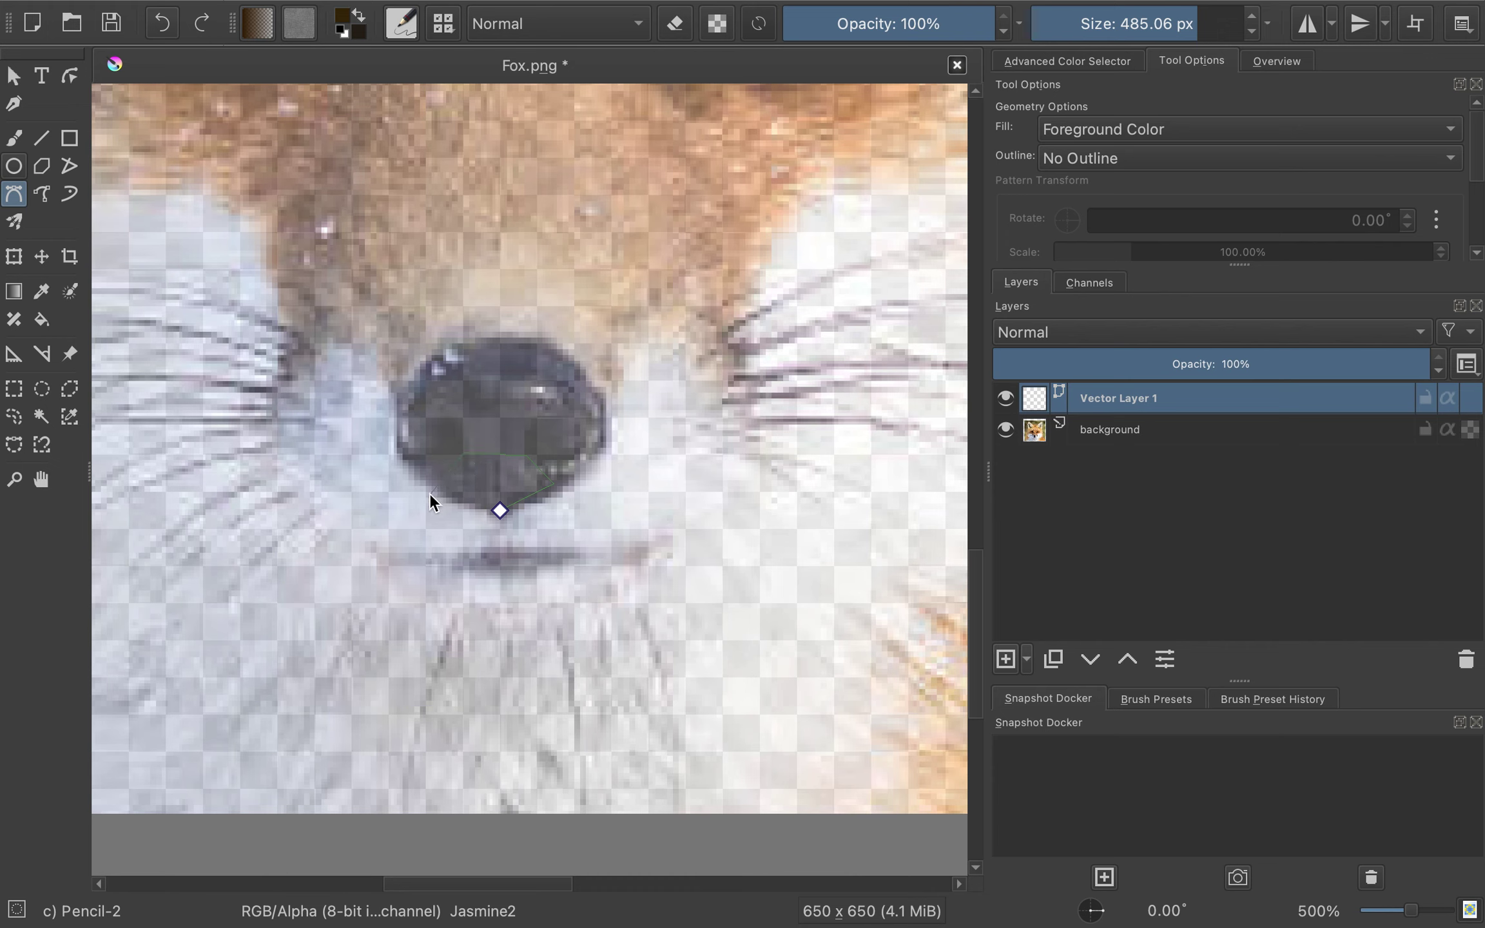
click(499, 511)
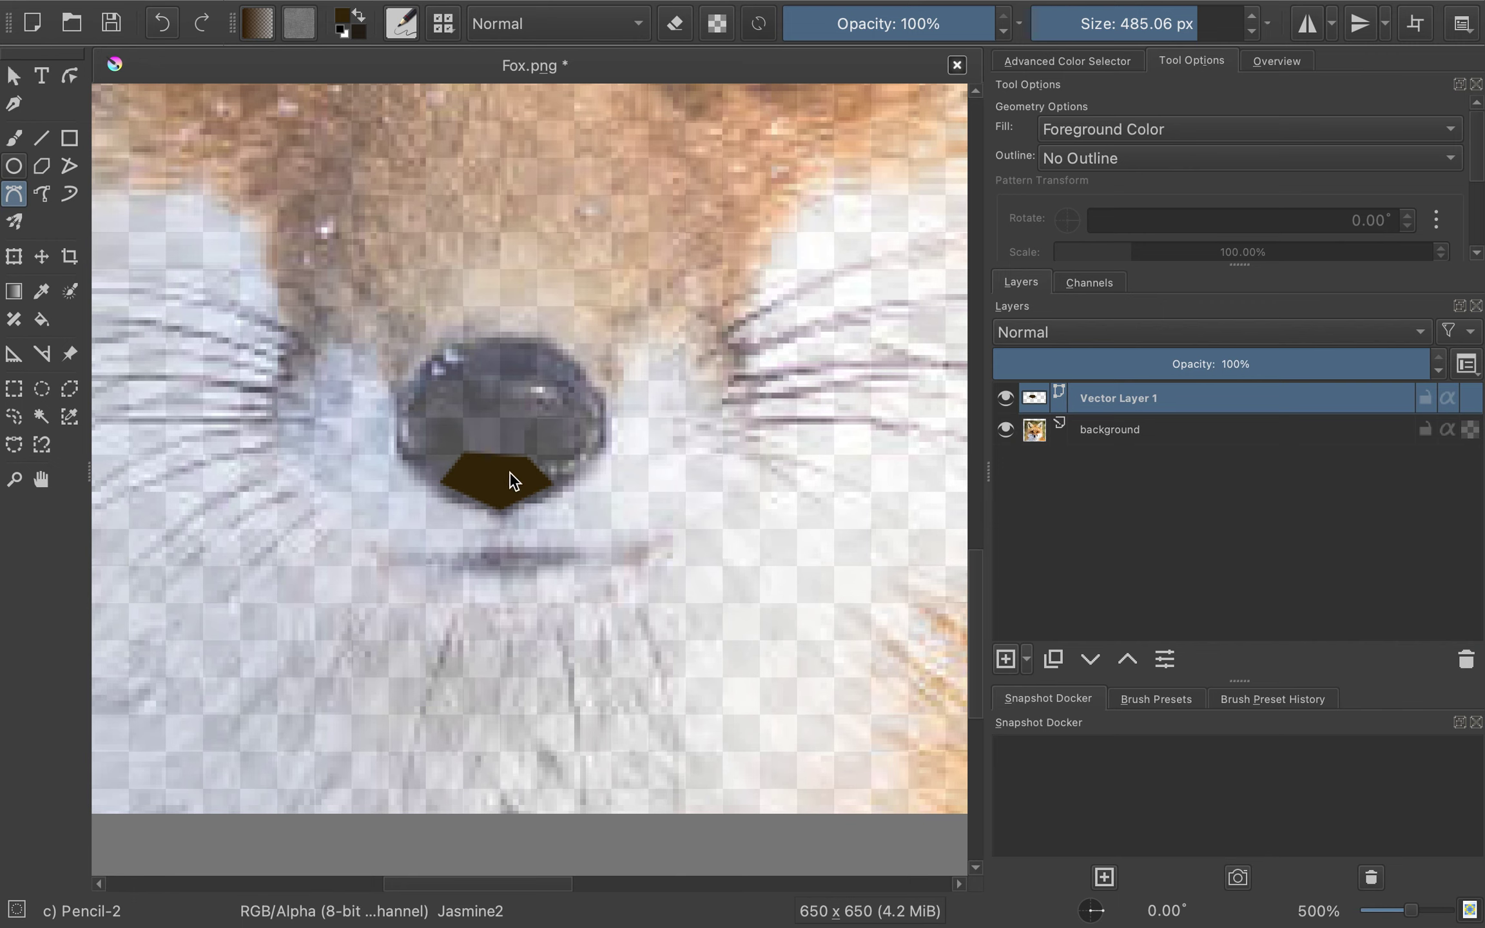
- Nudge the five-sided shape slightly downward to fit the nose's lower edge, and try the Transform tool on it
click(13, 77)
mouse_move(490, 460)
mouse_down()
mouse_move(549, 440)
mouse_move(496, 370)
mouse_move(504, 473)
mouse_move(492, 468)
mouse_up()
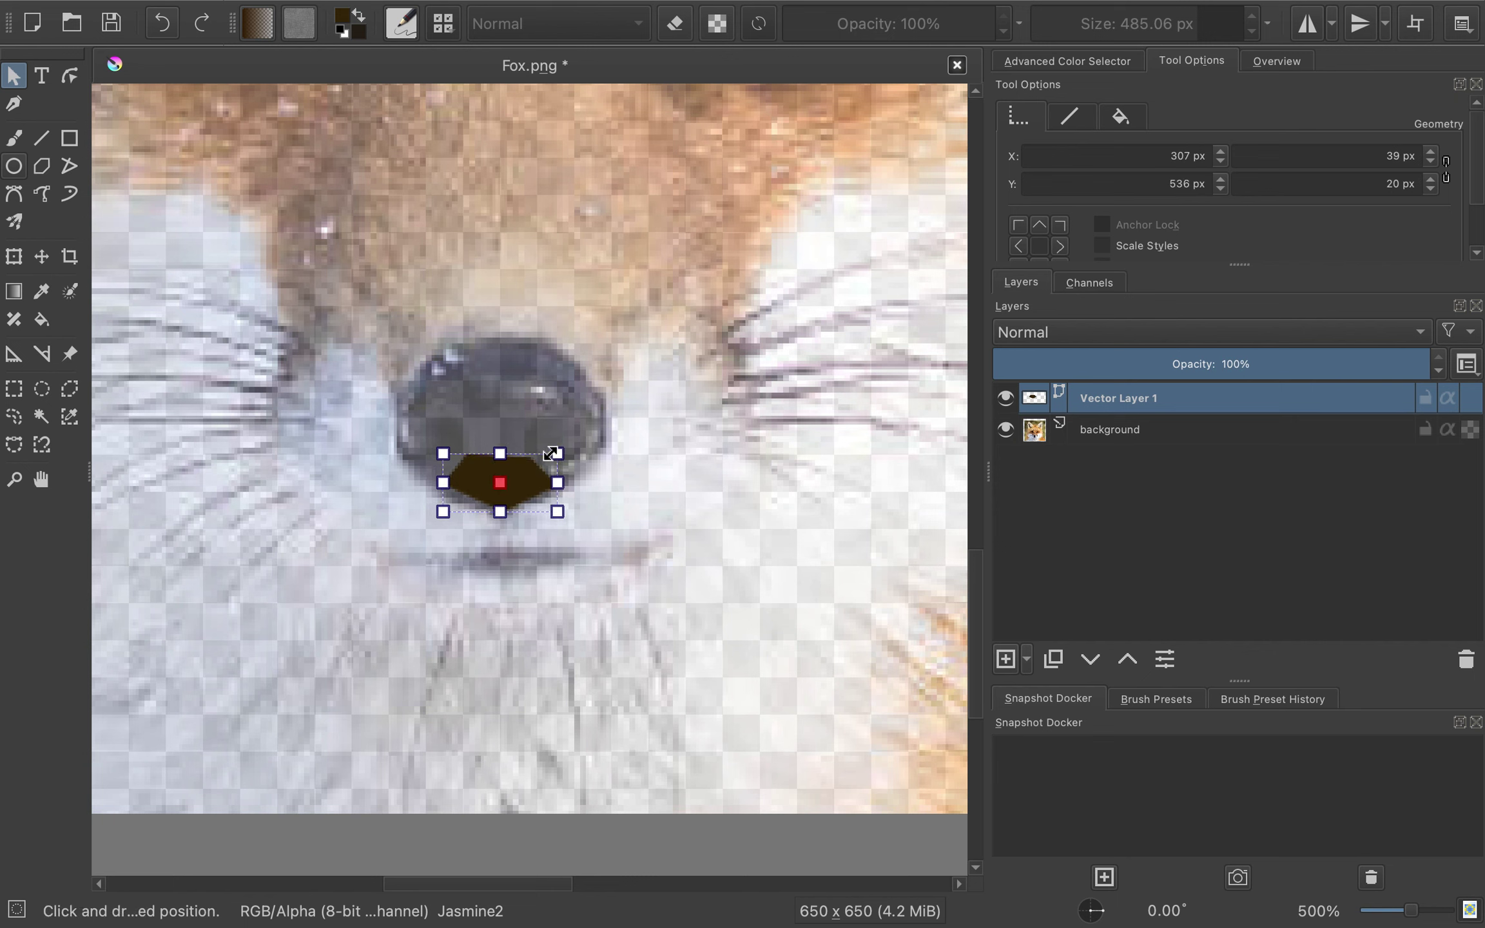
drag(564, 448, 597, 422)
click(694, 498)
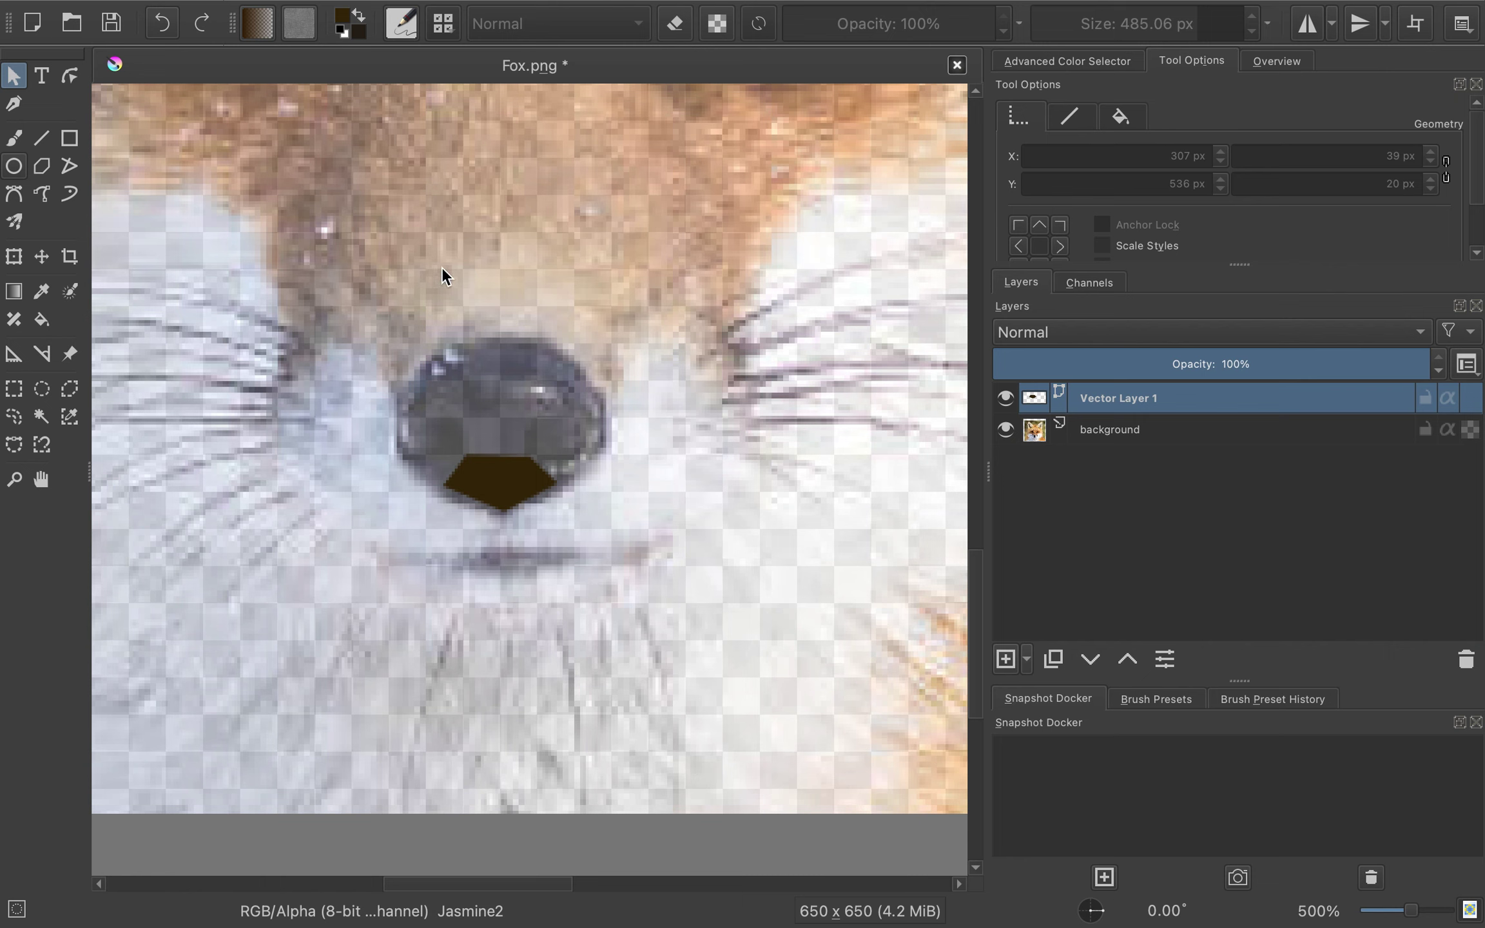
key(ctrl+t)
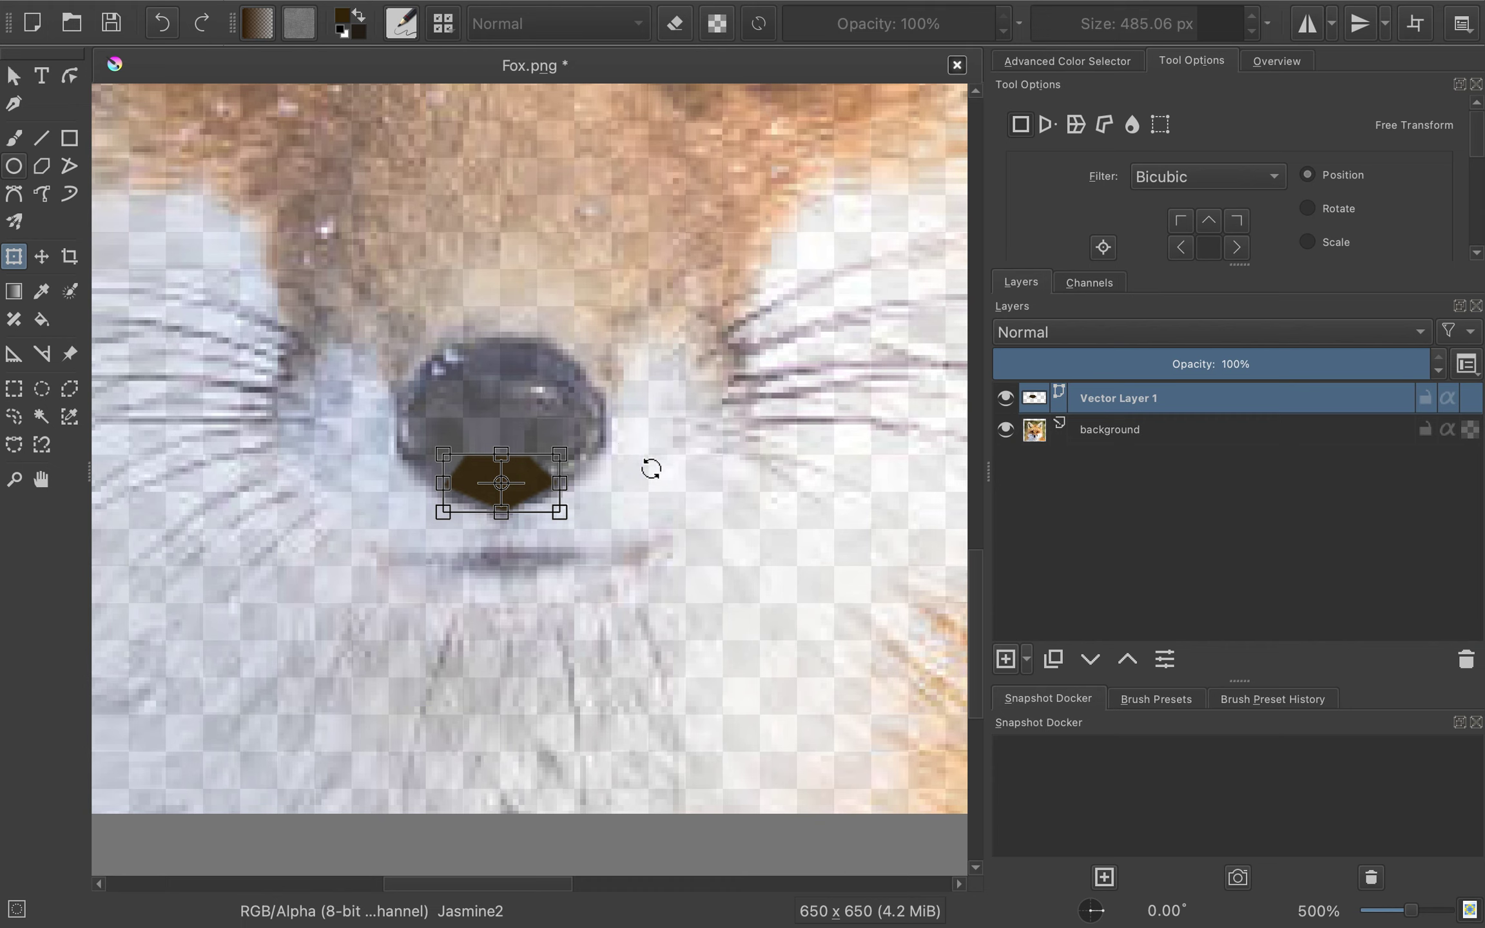
key(Return)
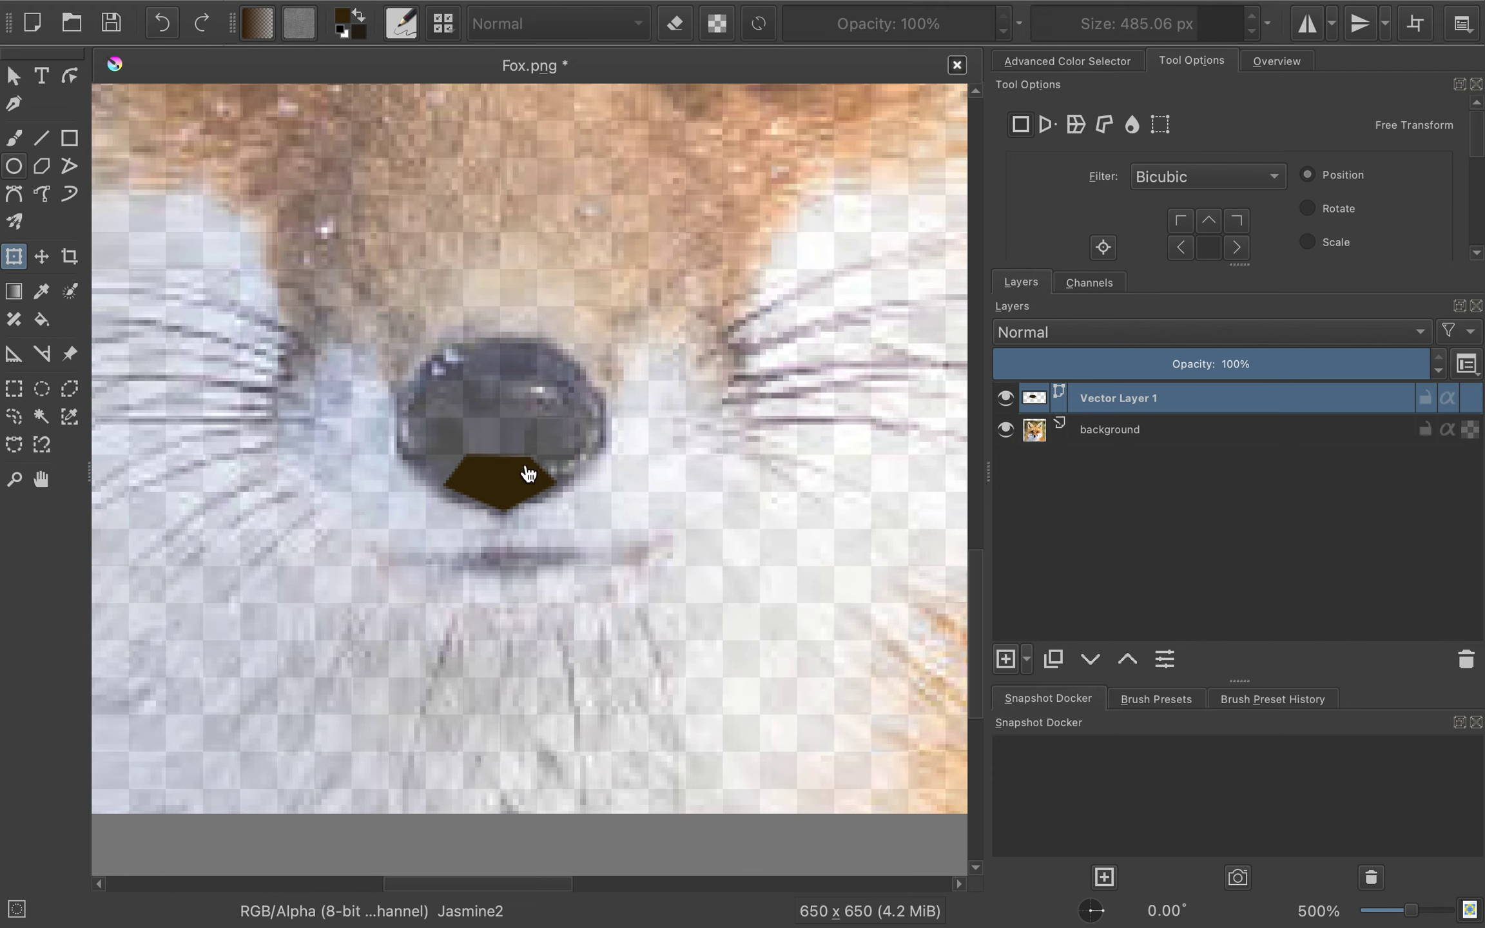
- Draw a closed six-sided Bezier shape, about 38 x 24 px, in the middle of the nose just above the five-sided one
click(13, 194)
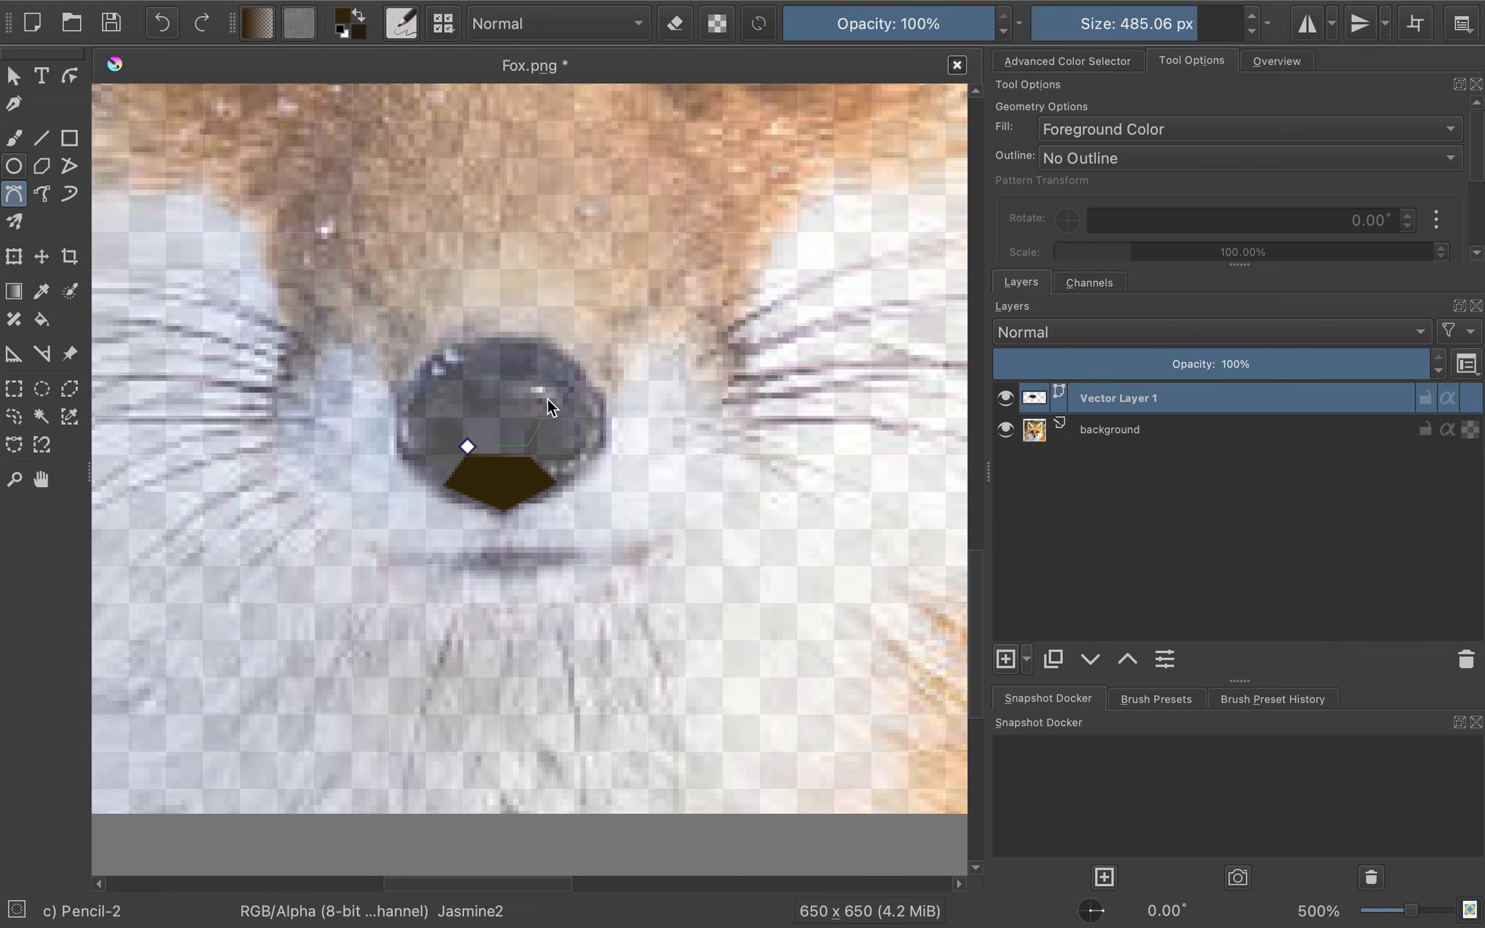
click(530, 376)
click(464, 376)
click(467, 445)
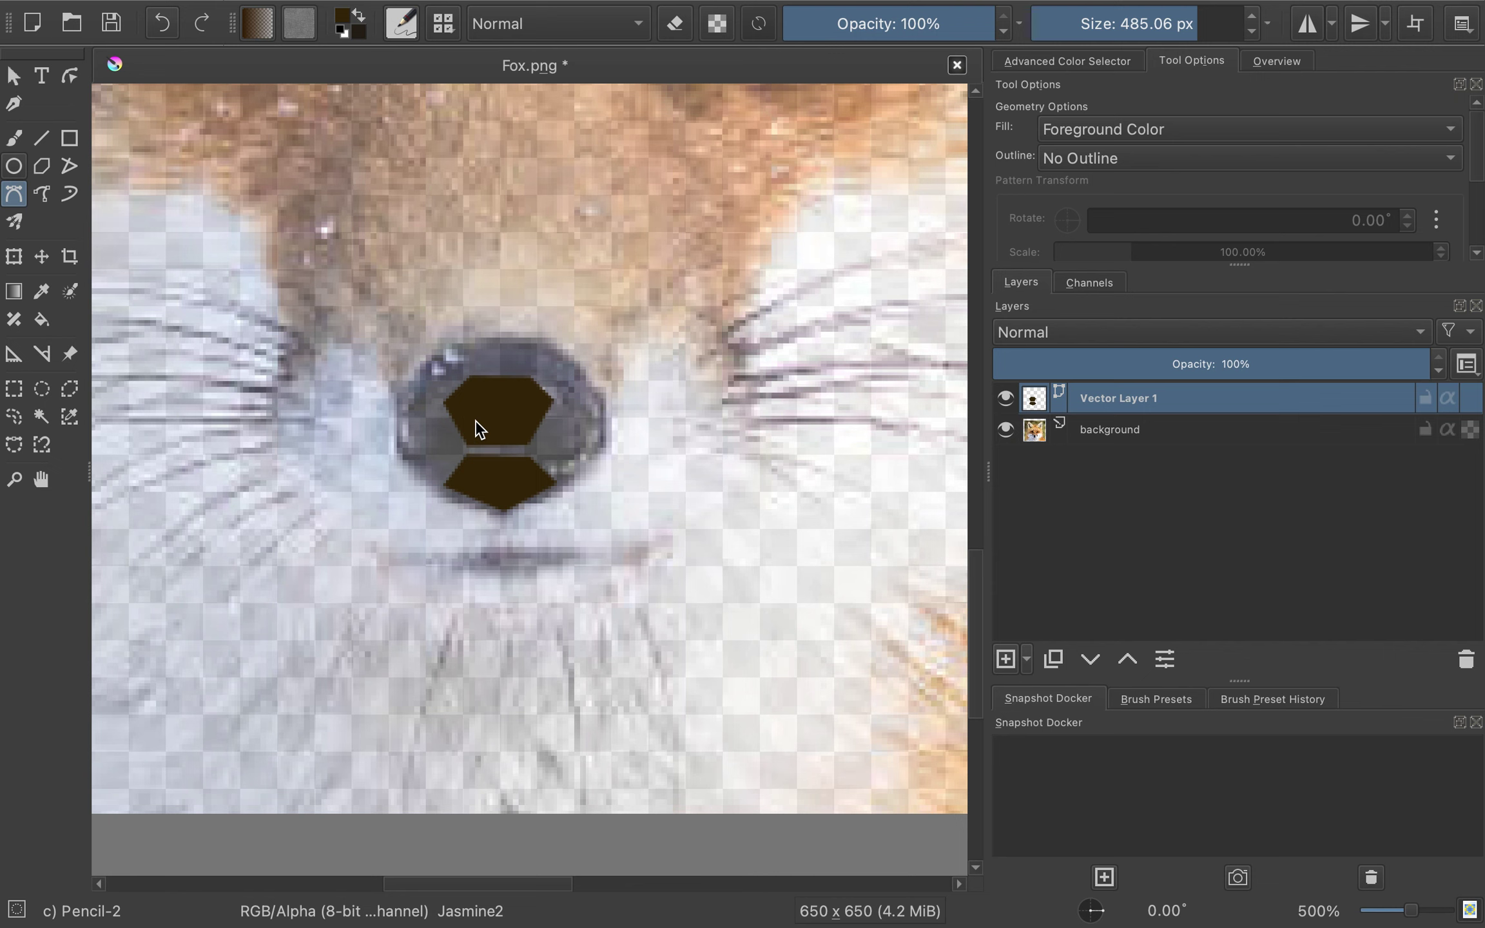
- Select the six-sided nose shape, try a solid stroke on it and set the stroke back to None
click(14, 75)
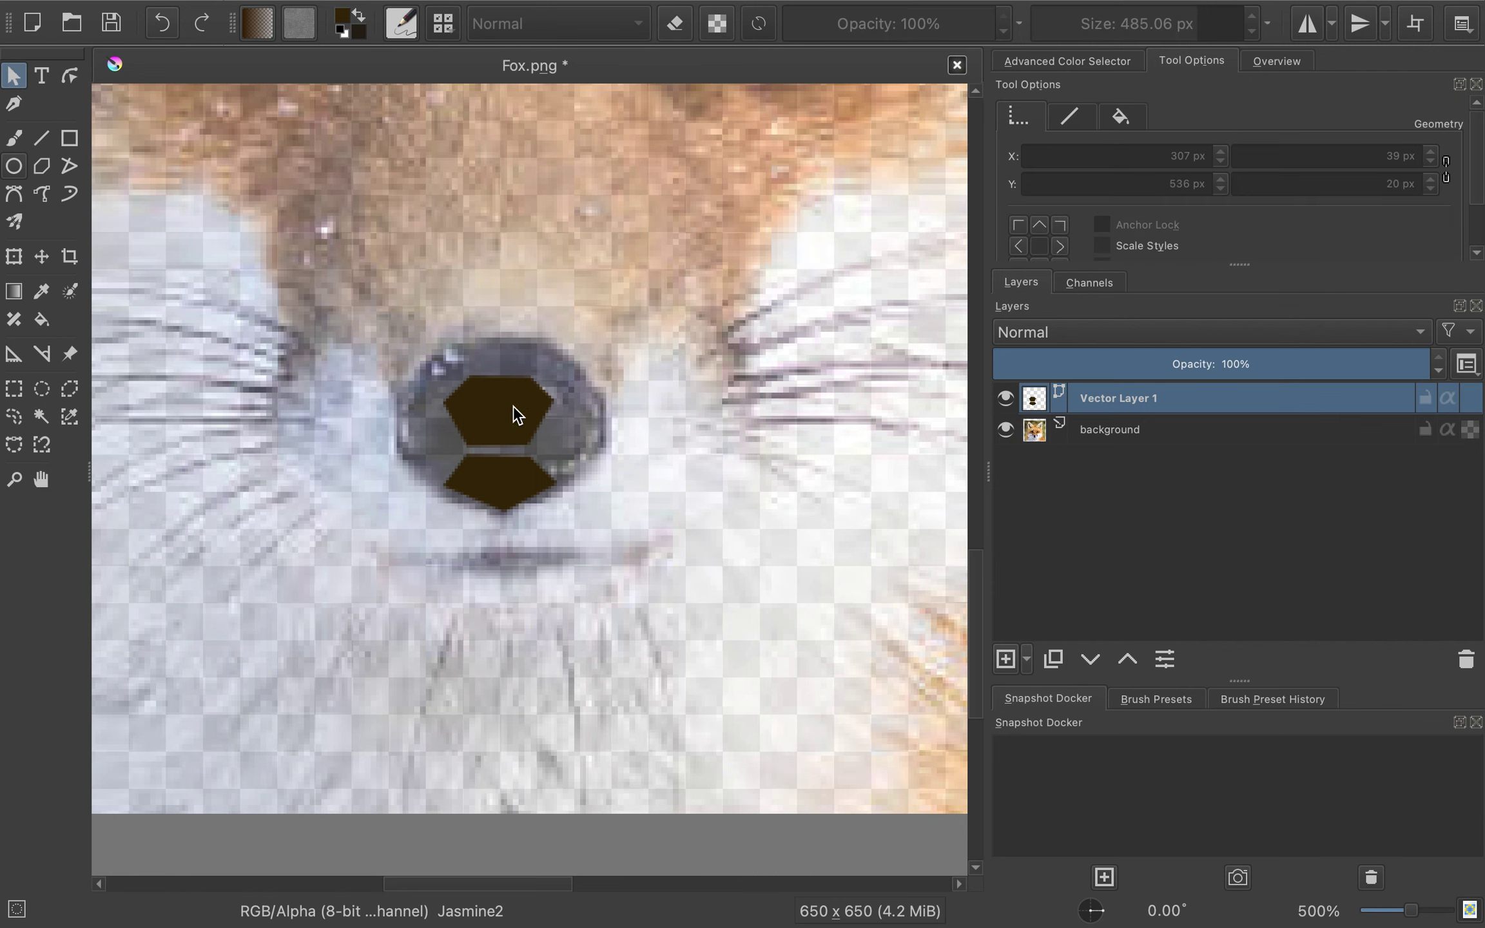
click(495, 399)
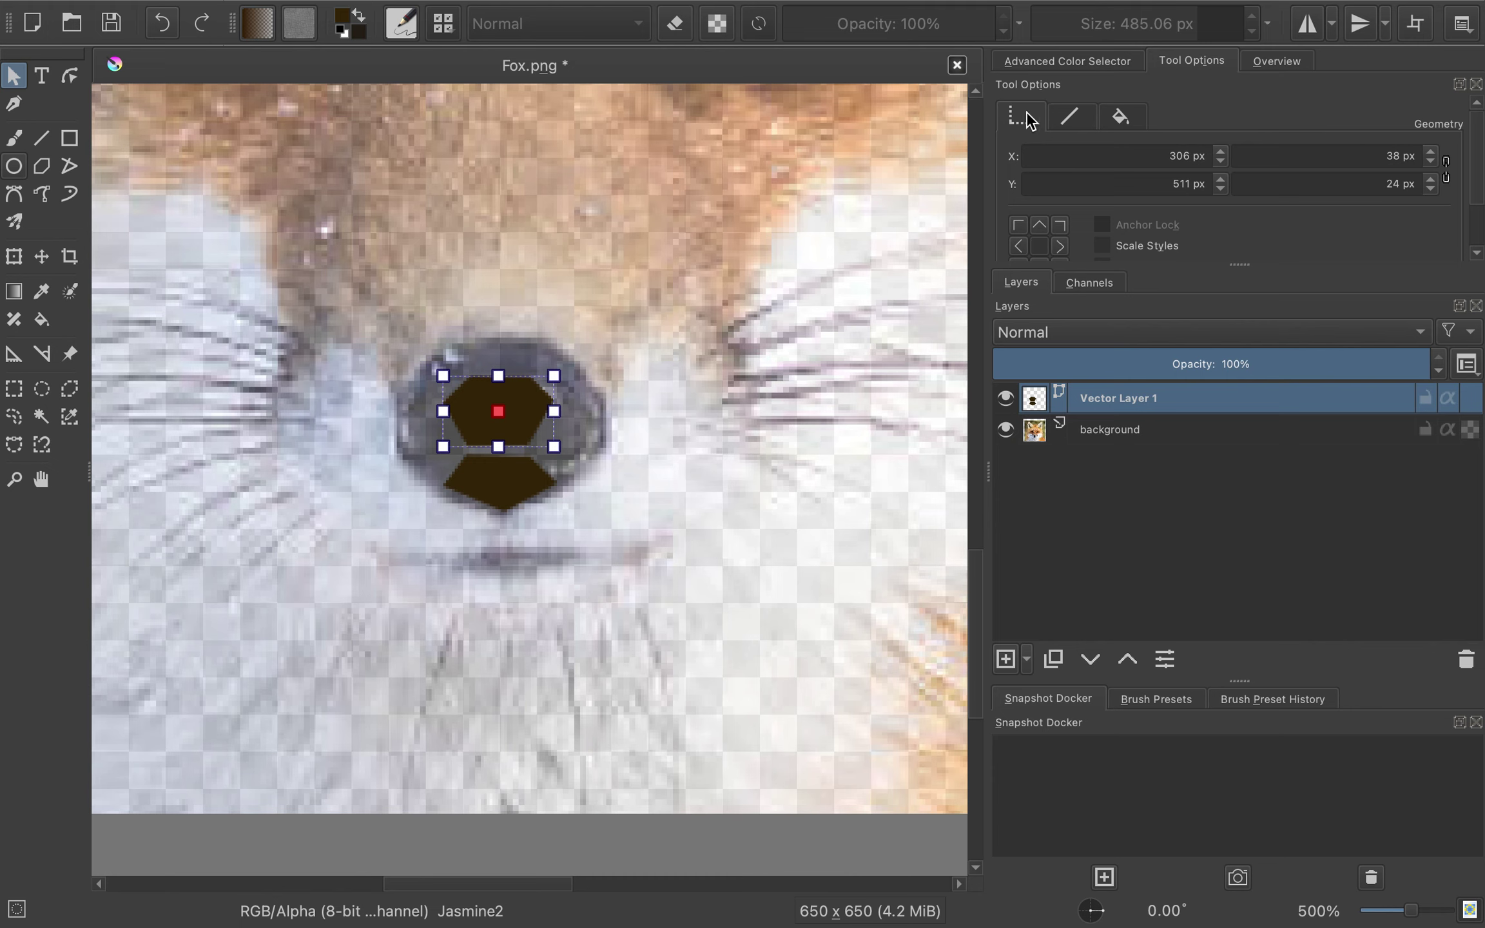
click(1071, 118)
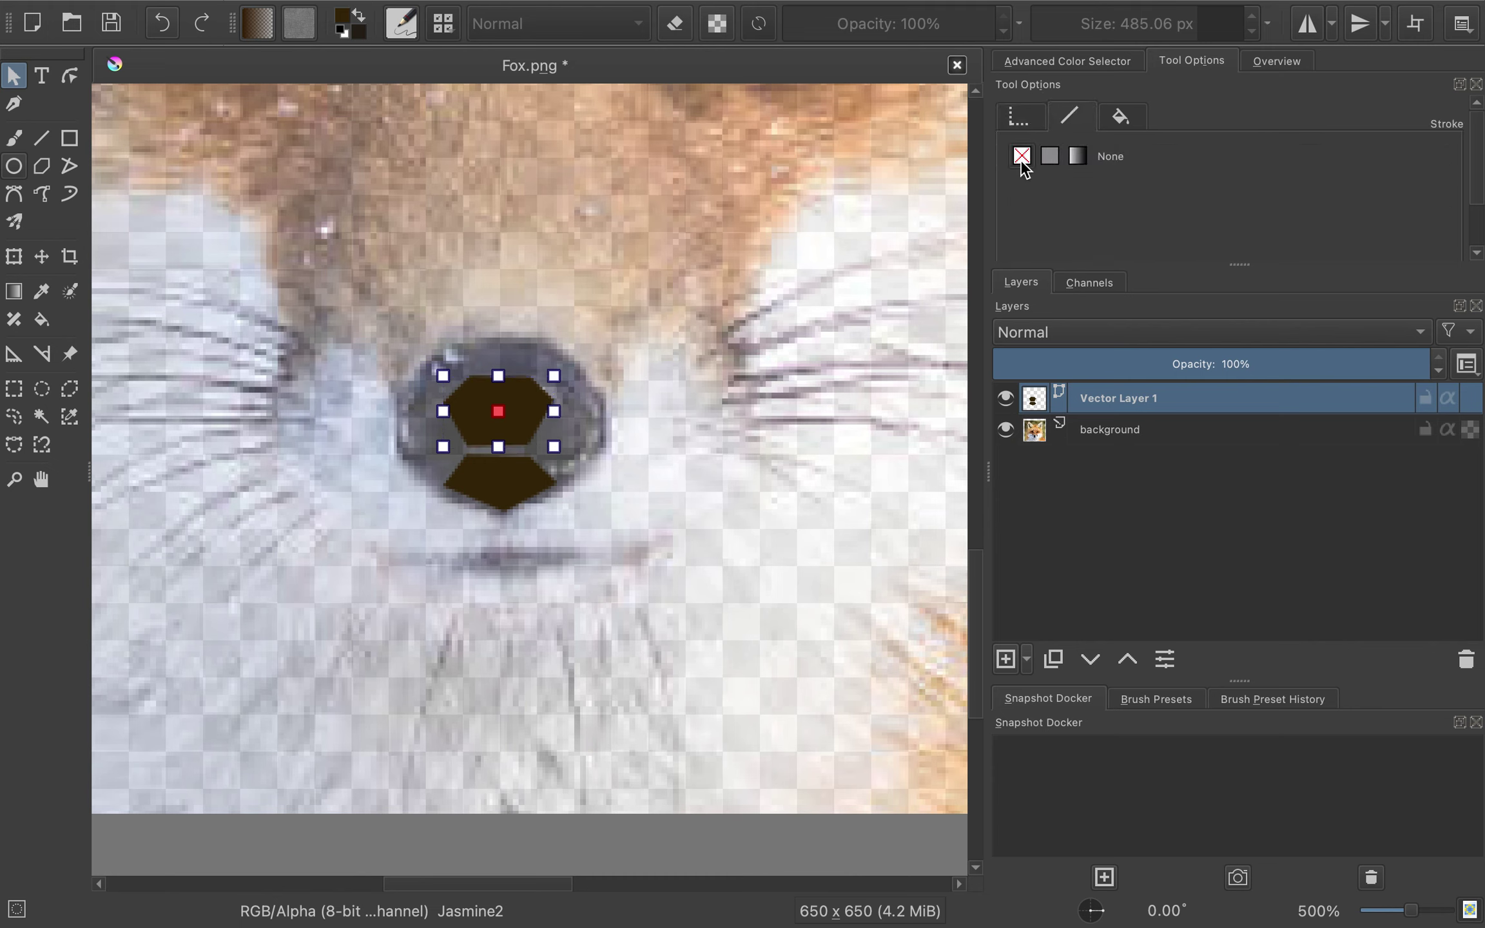
click(1048, 157)
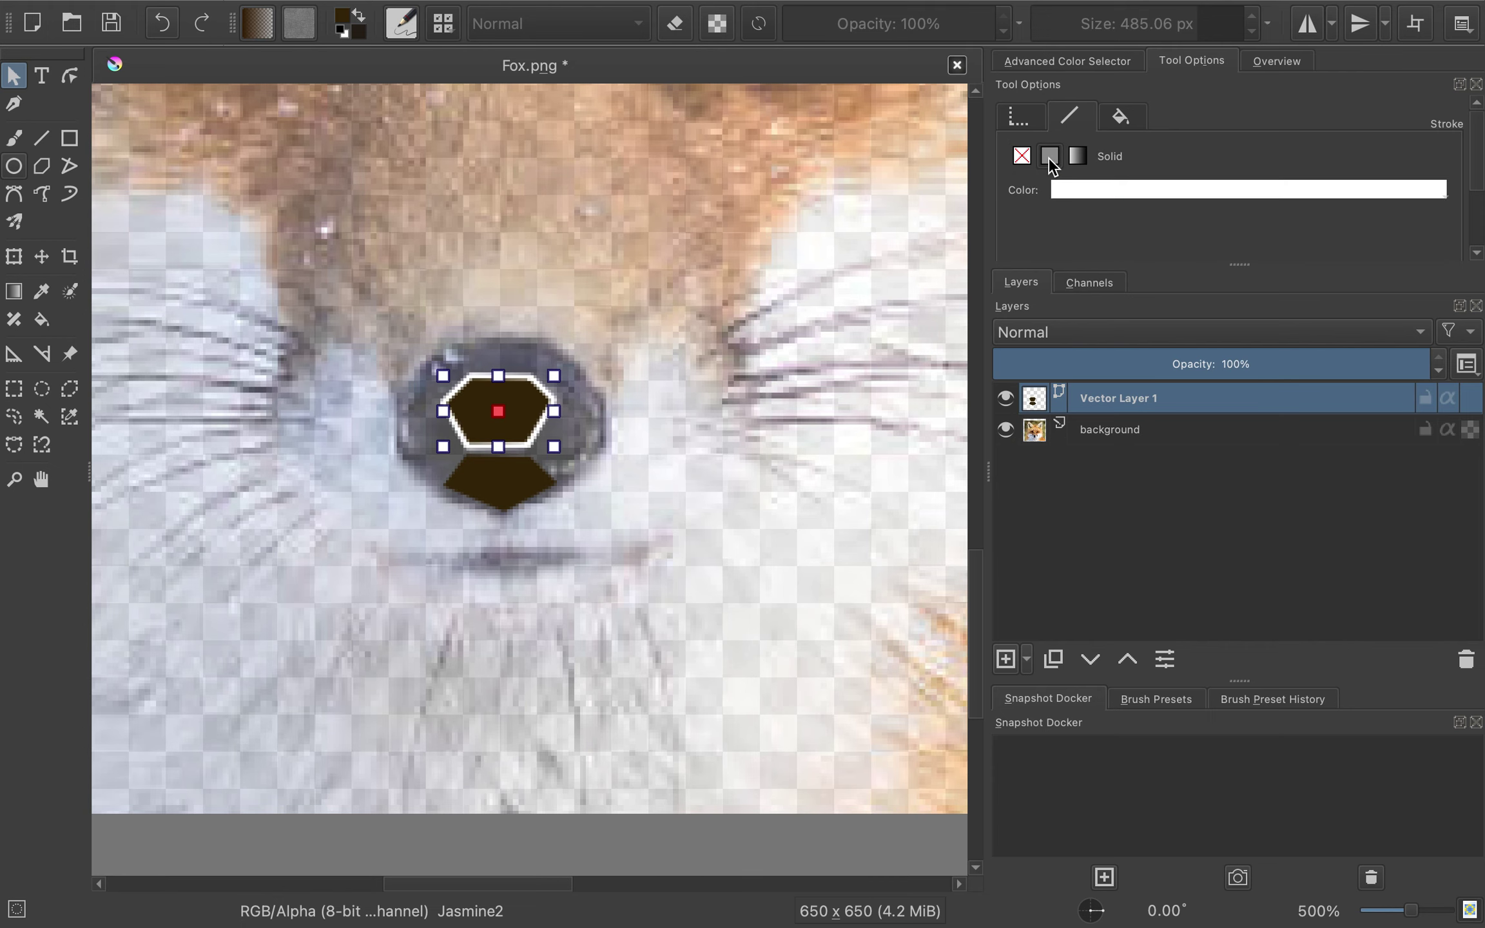
click(1018, 158)
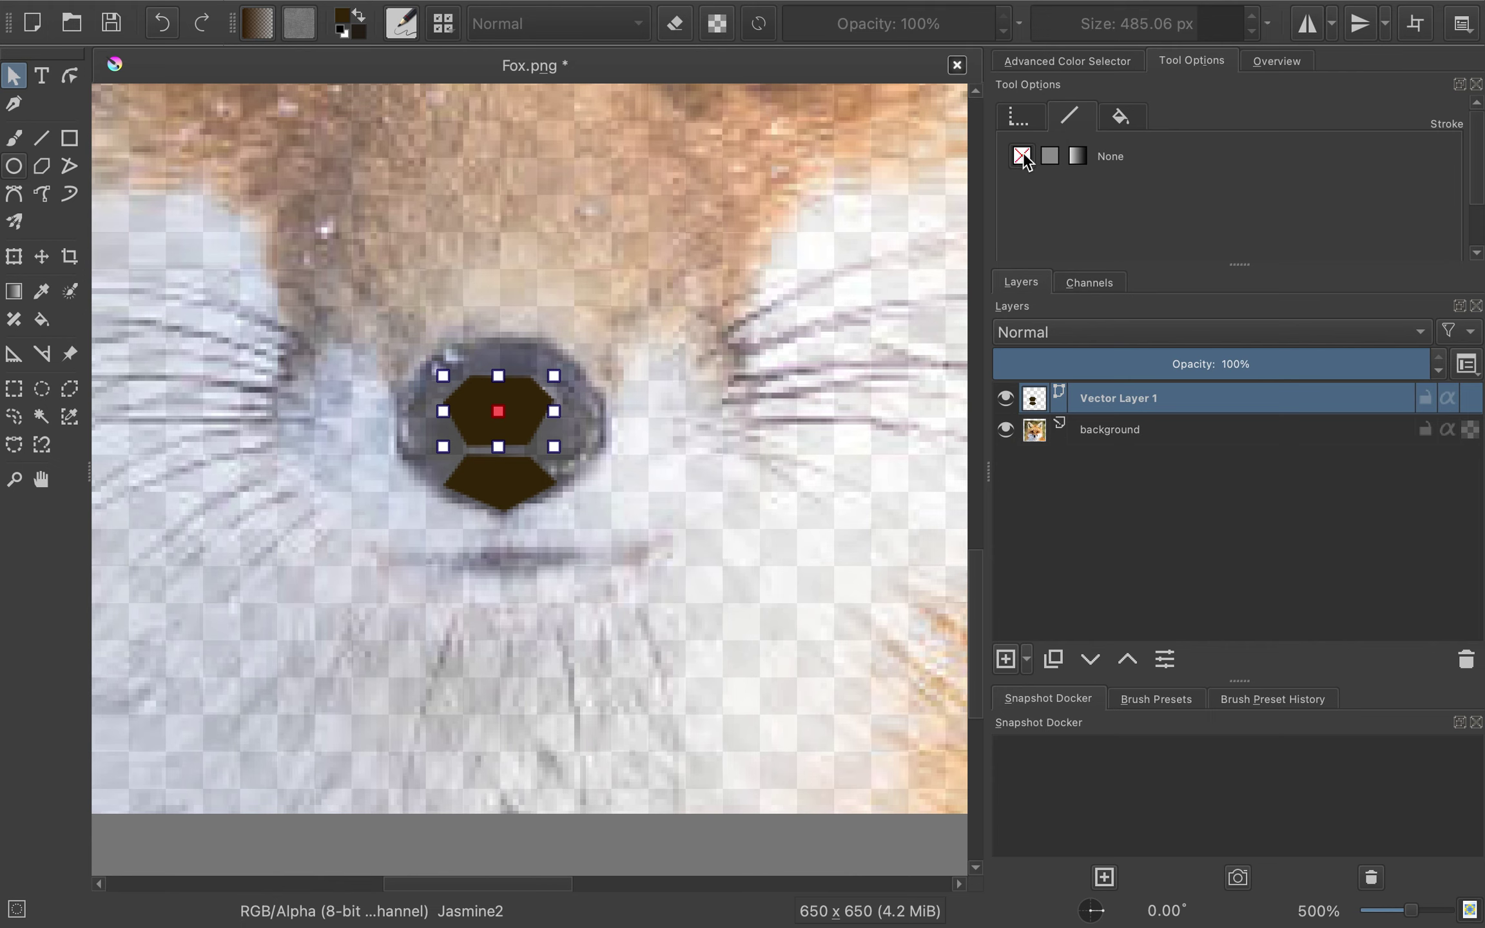
- Try the None and Gradient fills on the six-sided nose shape, restore its Solid fill and deselect it
click(1121, 115)
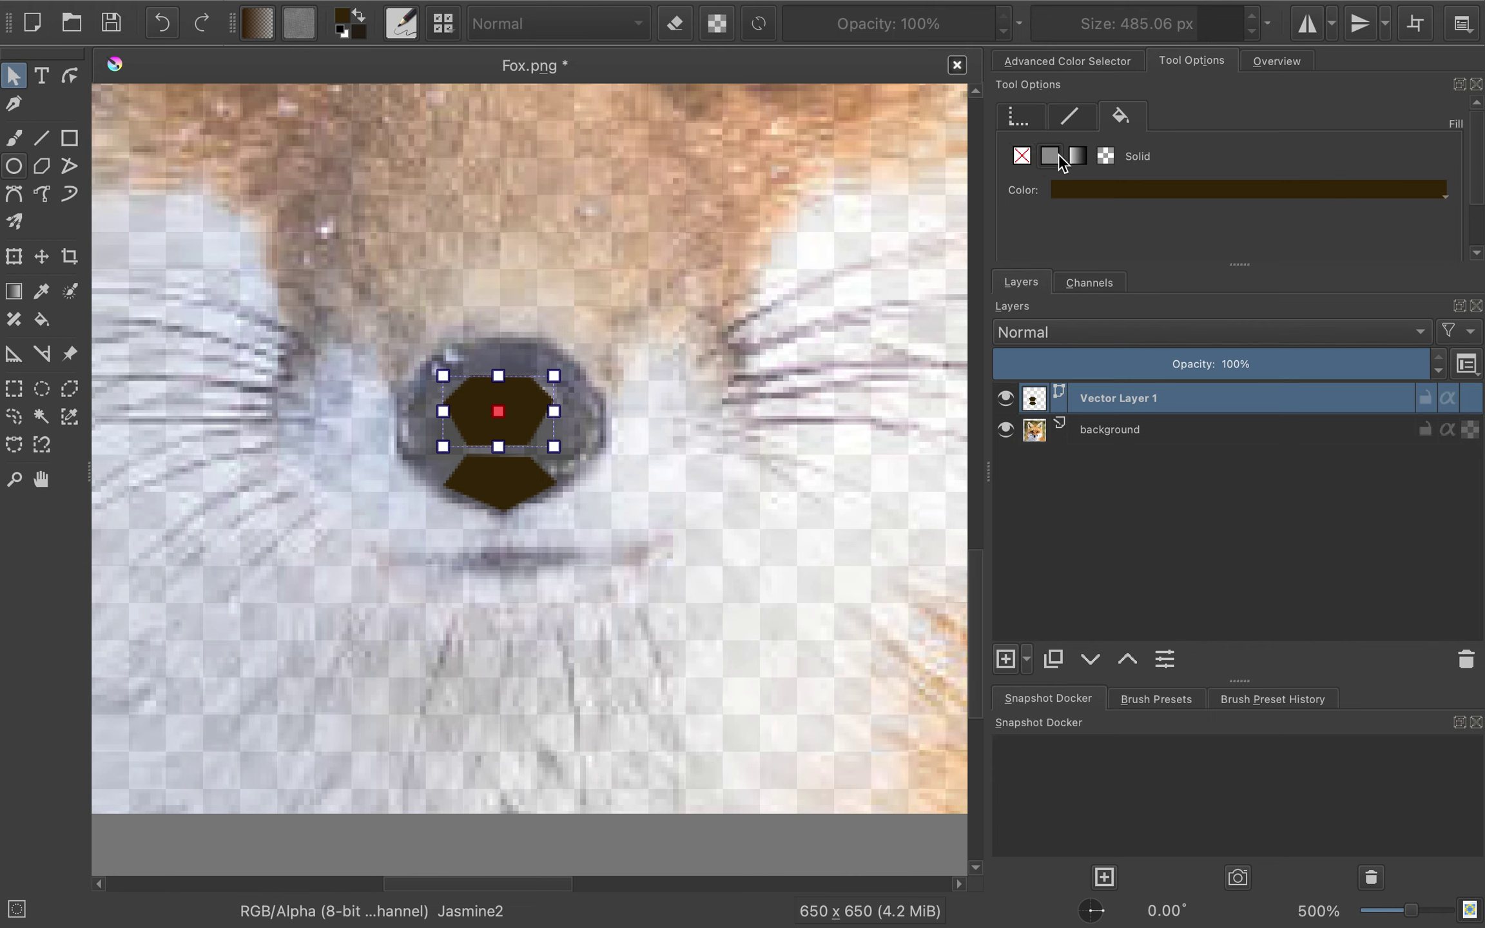
click(1022, 156)
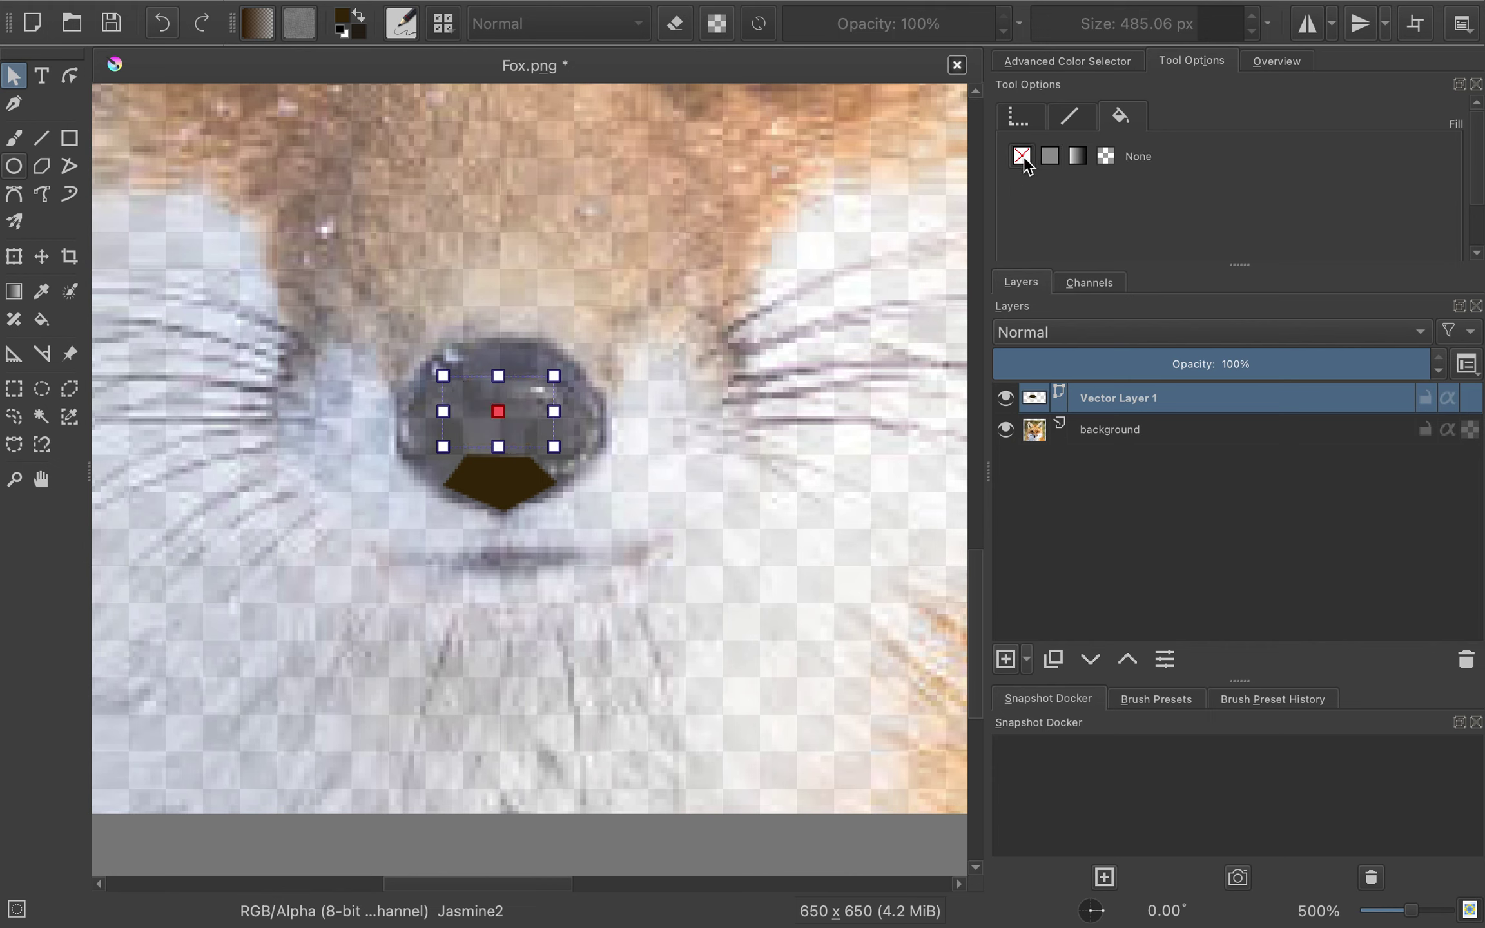
click(1066, 158)
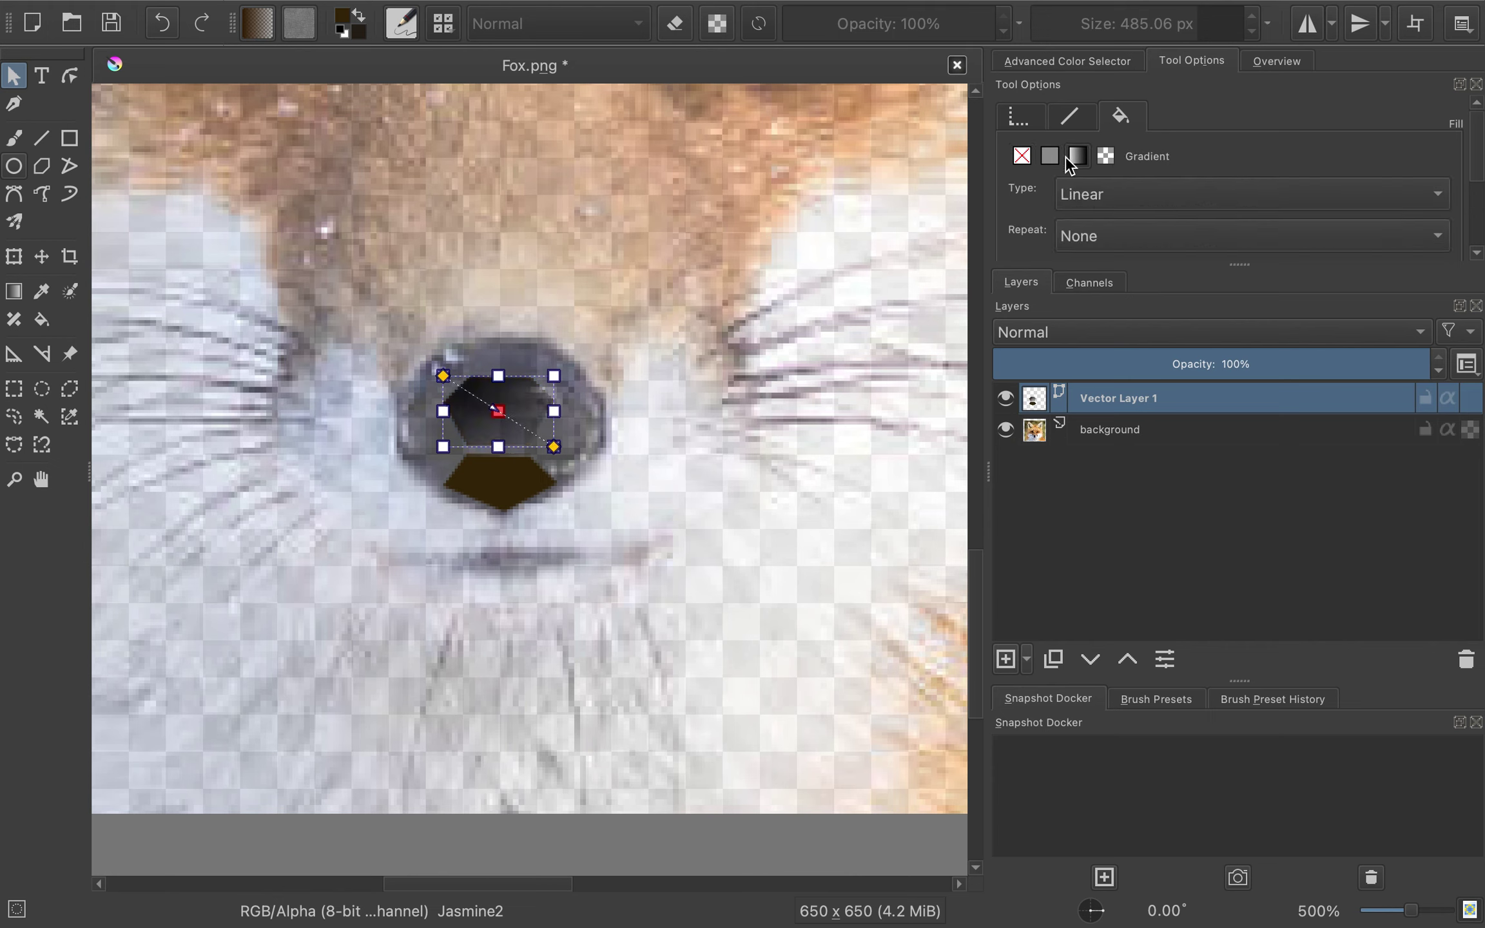
click(1044, 163)
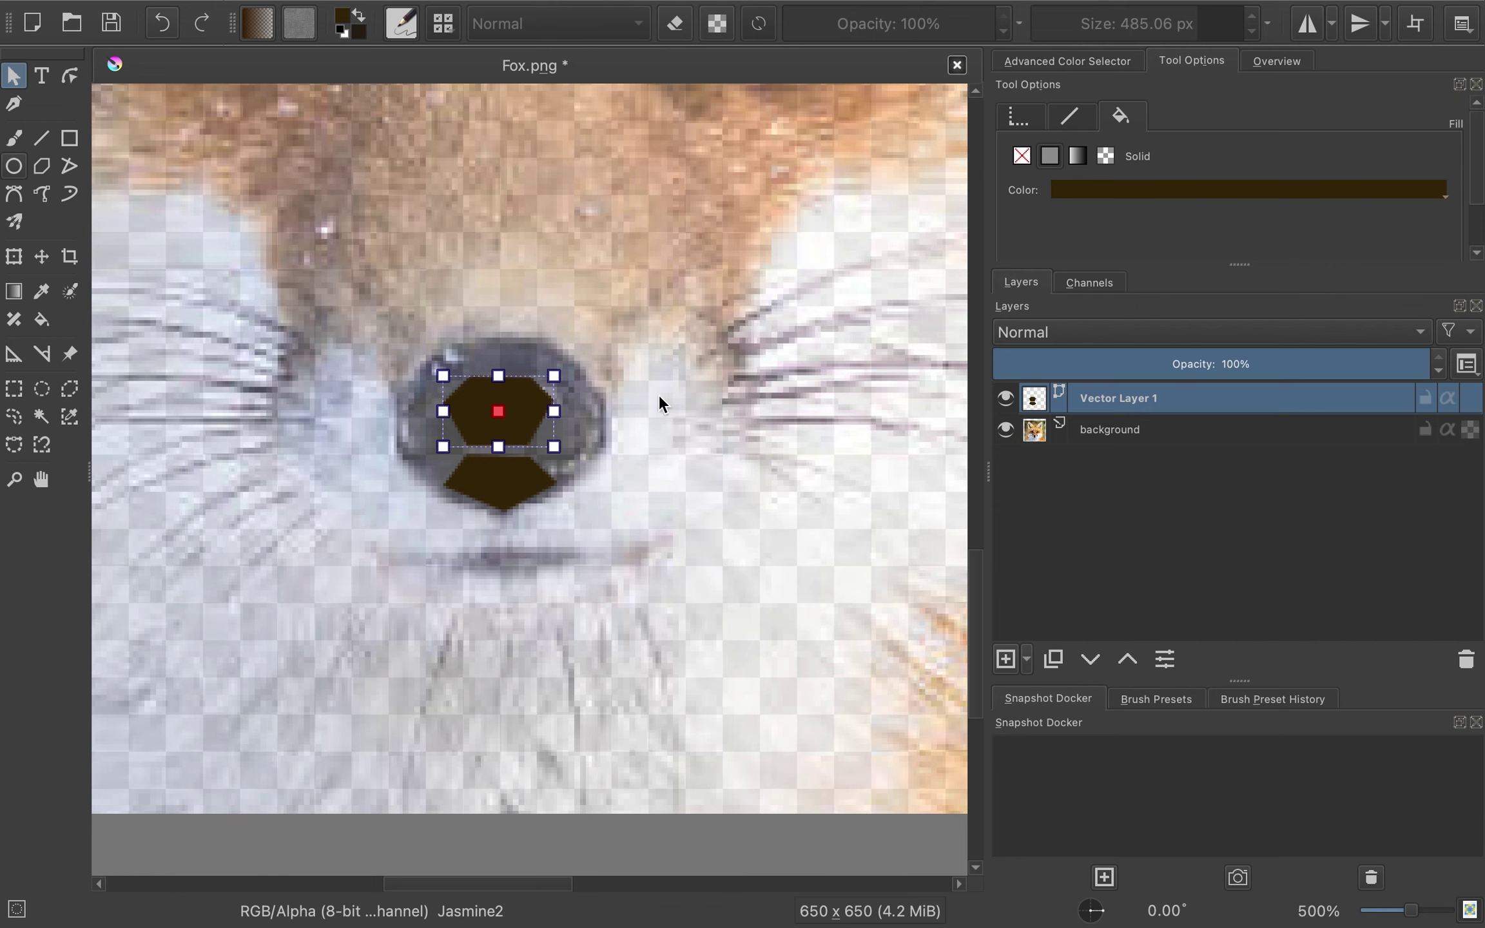
click(609, 422)
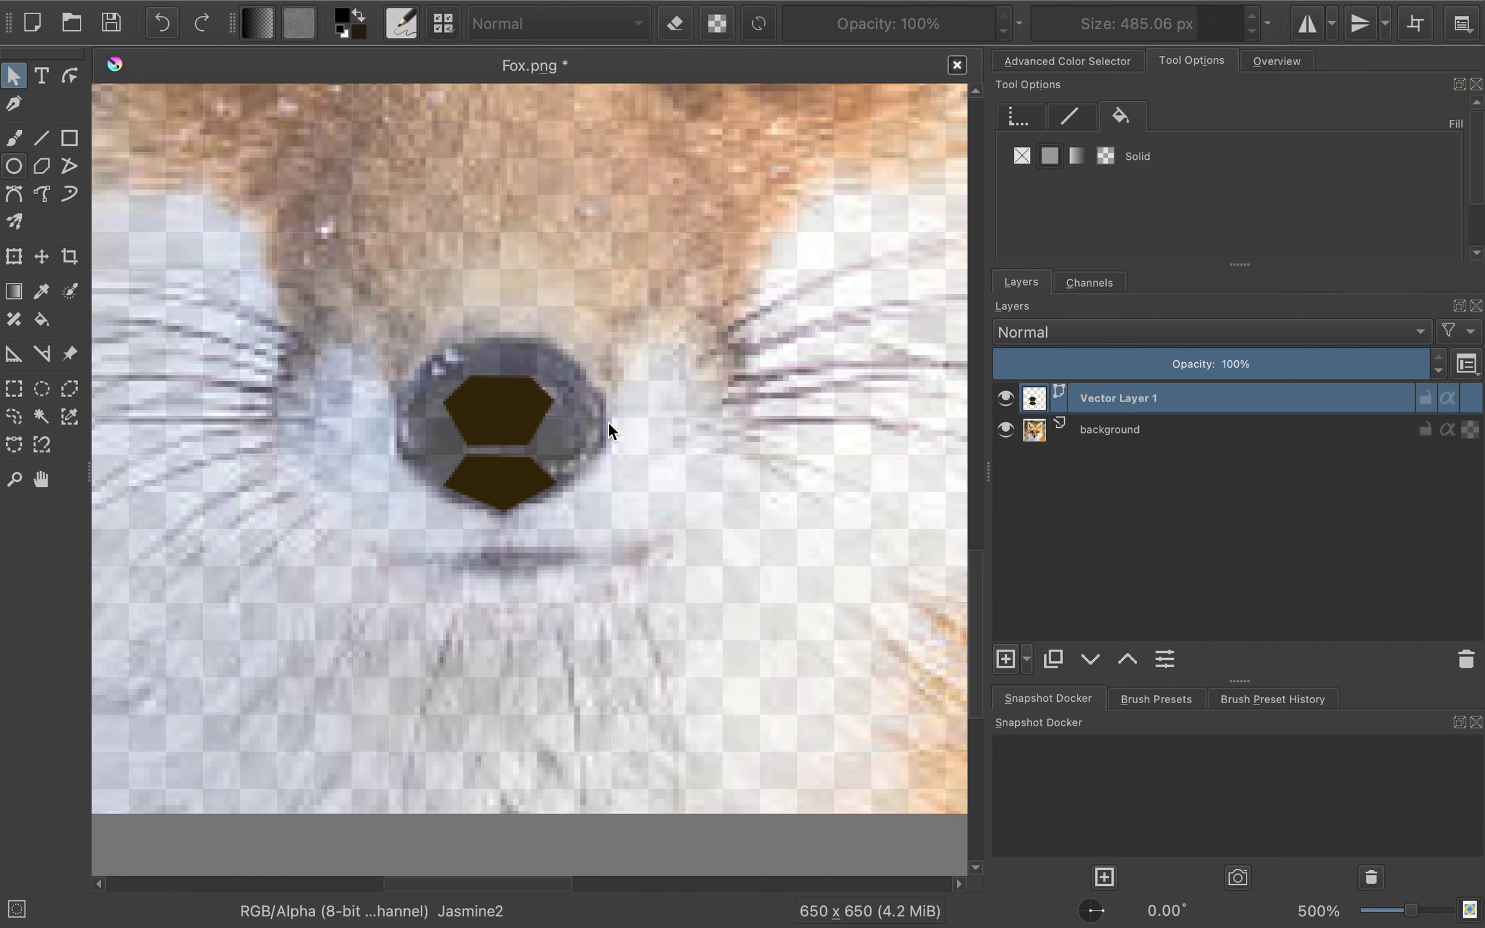
- Draw a four-sided Bezier shape along the nose's upper edge, undoing the first version and redrawing it slightly wider
scroll(608, 421, up, 1)
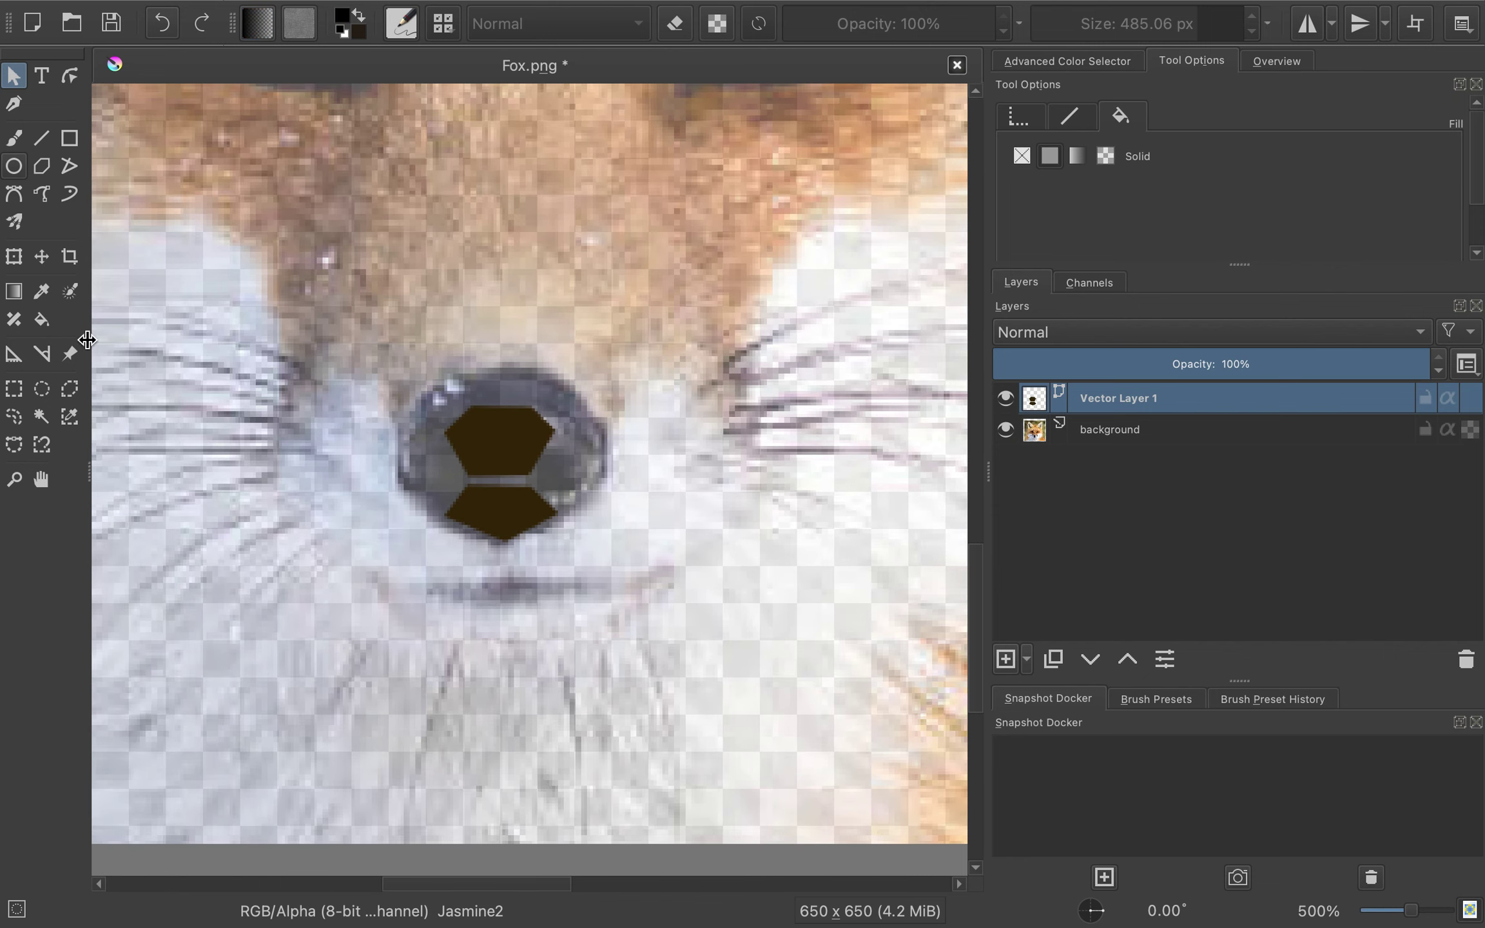
click(13, 193)
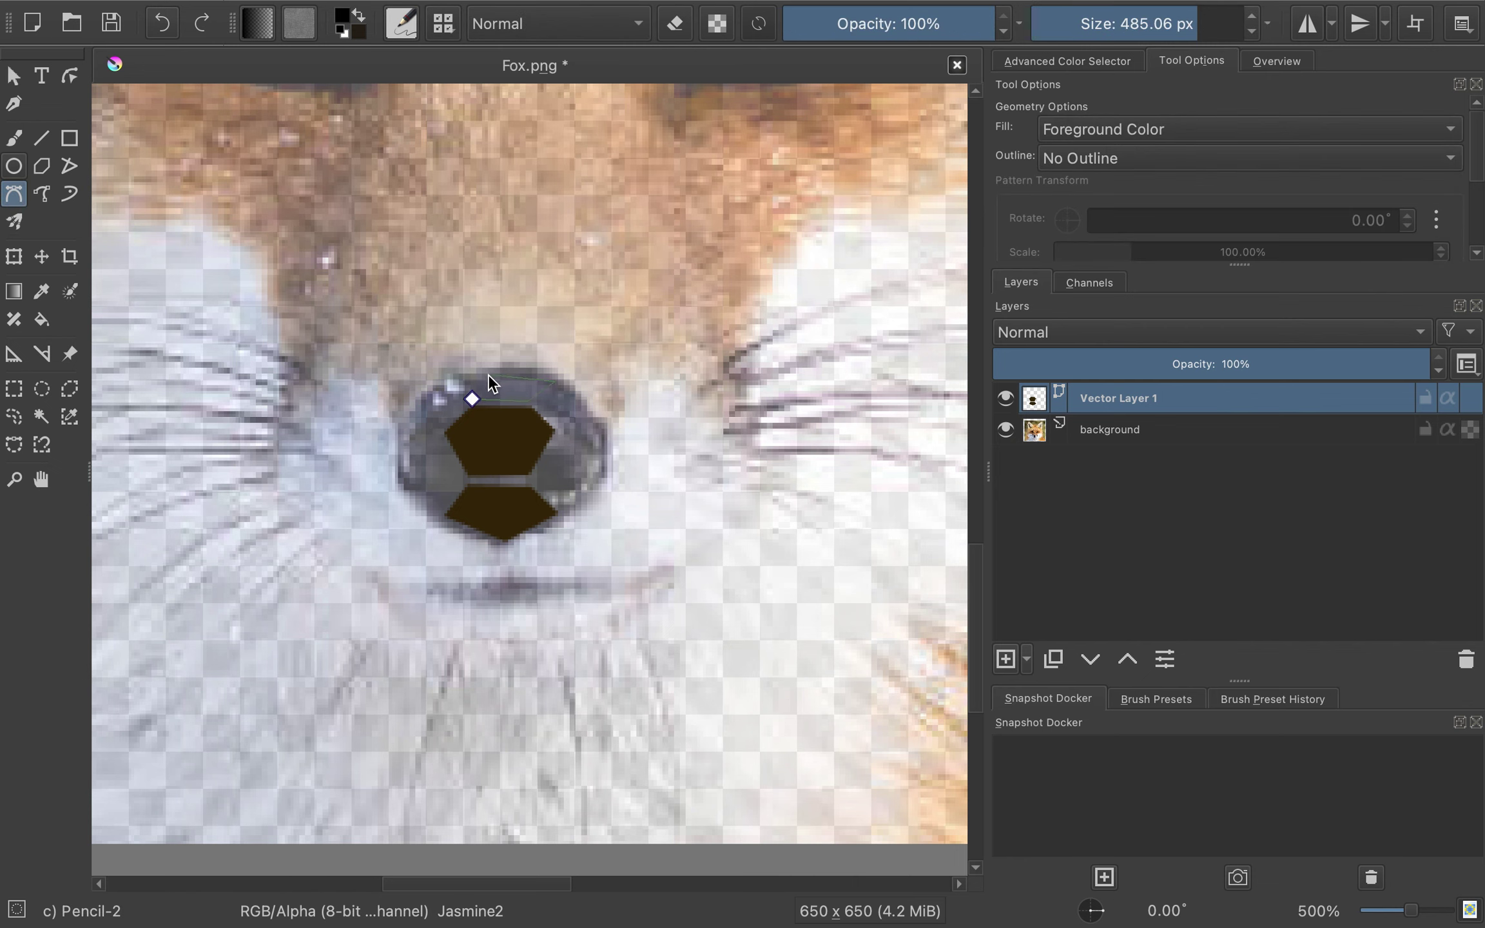
drag(464, 381, 435, 397)
key(Escape)
drag(460, 377, 426, 395)
click(472, 398)
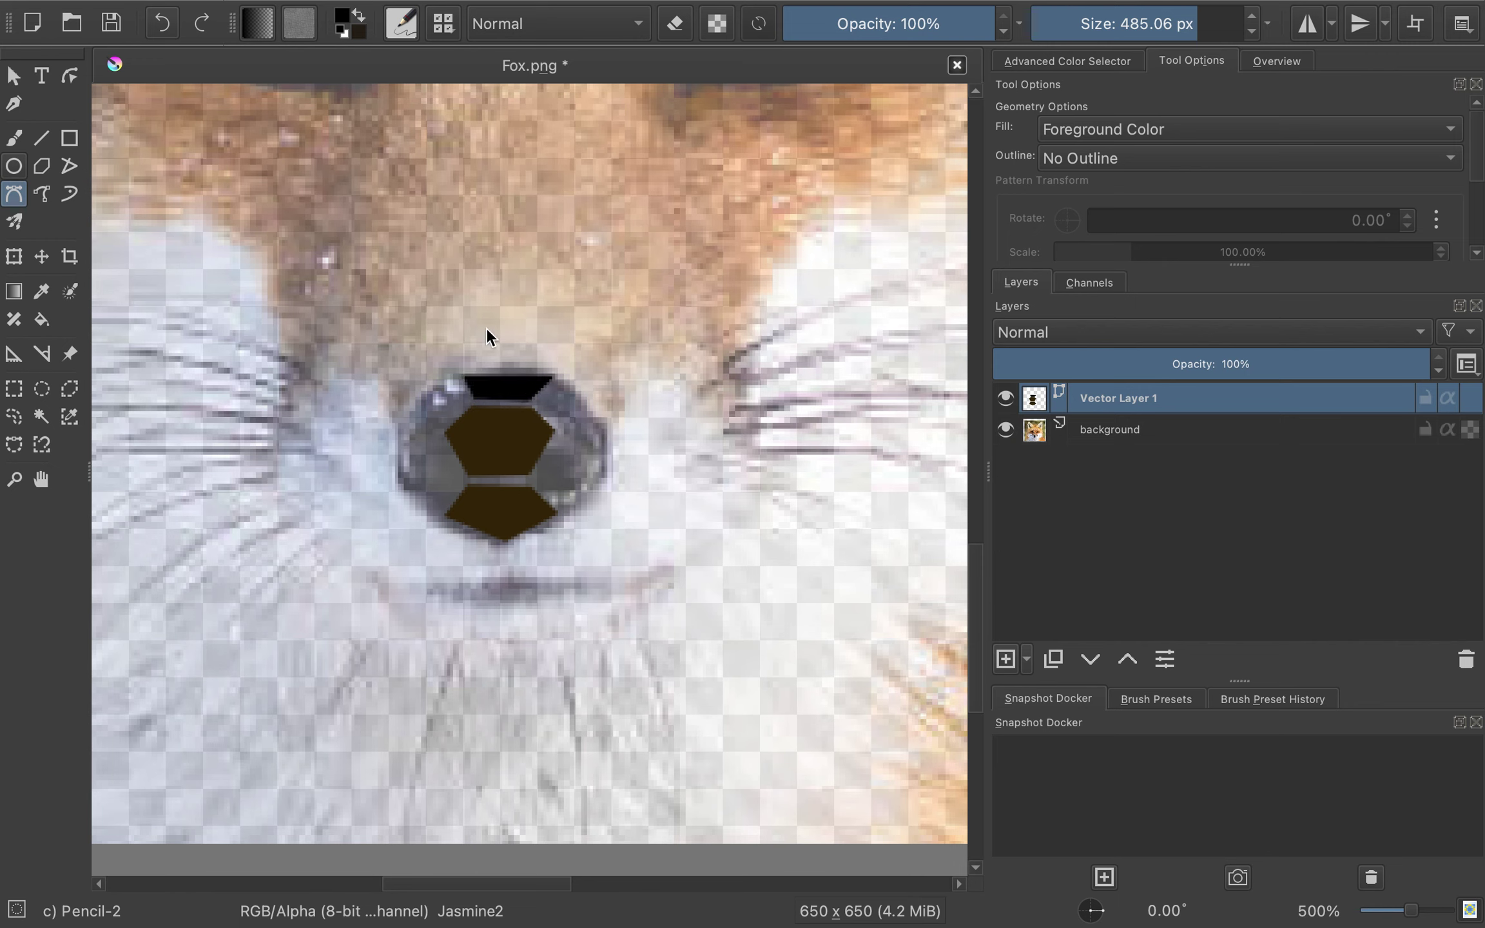
mouse_move(343, 13)
key(ctrl+z)
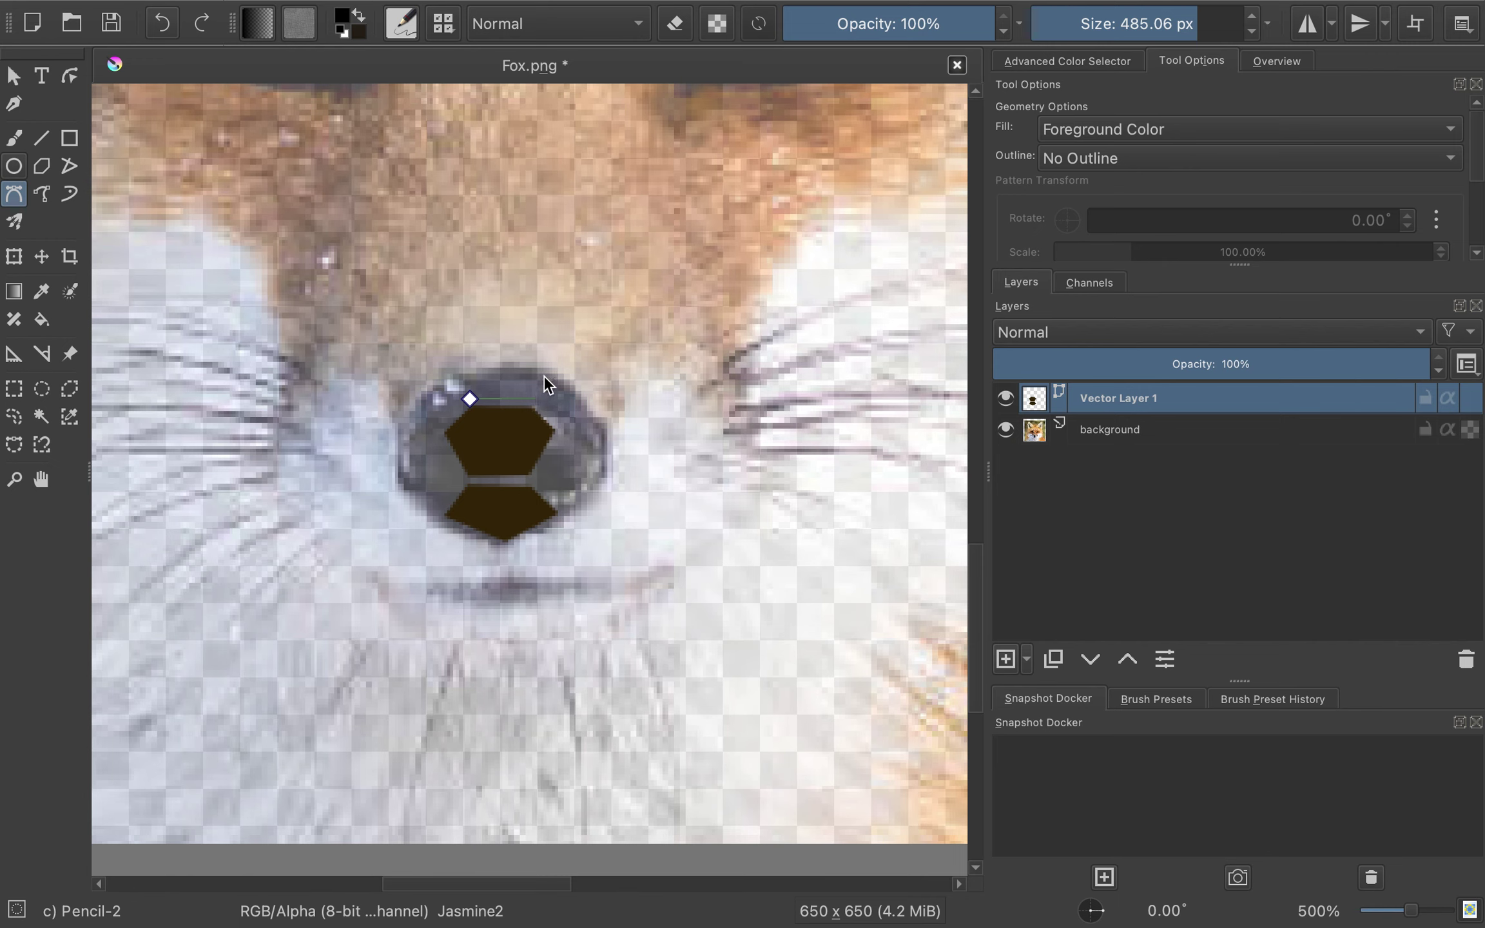
click(469, 399)
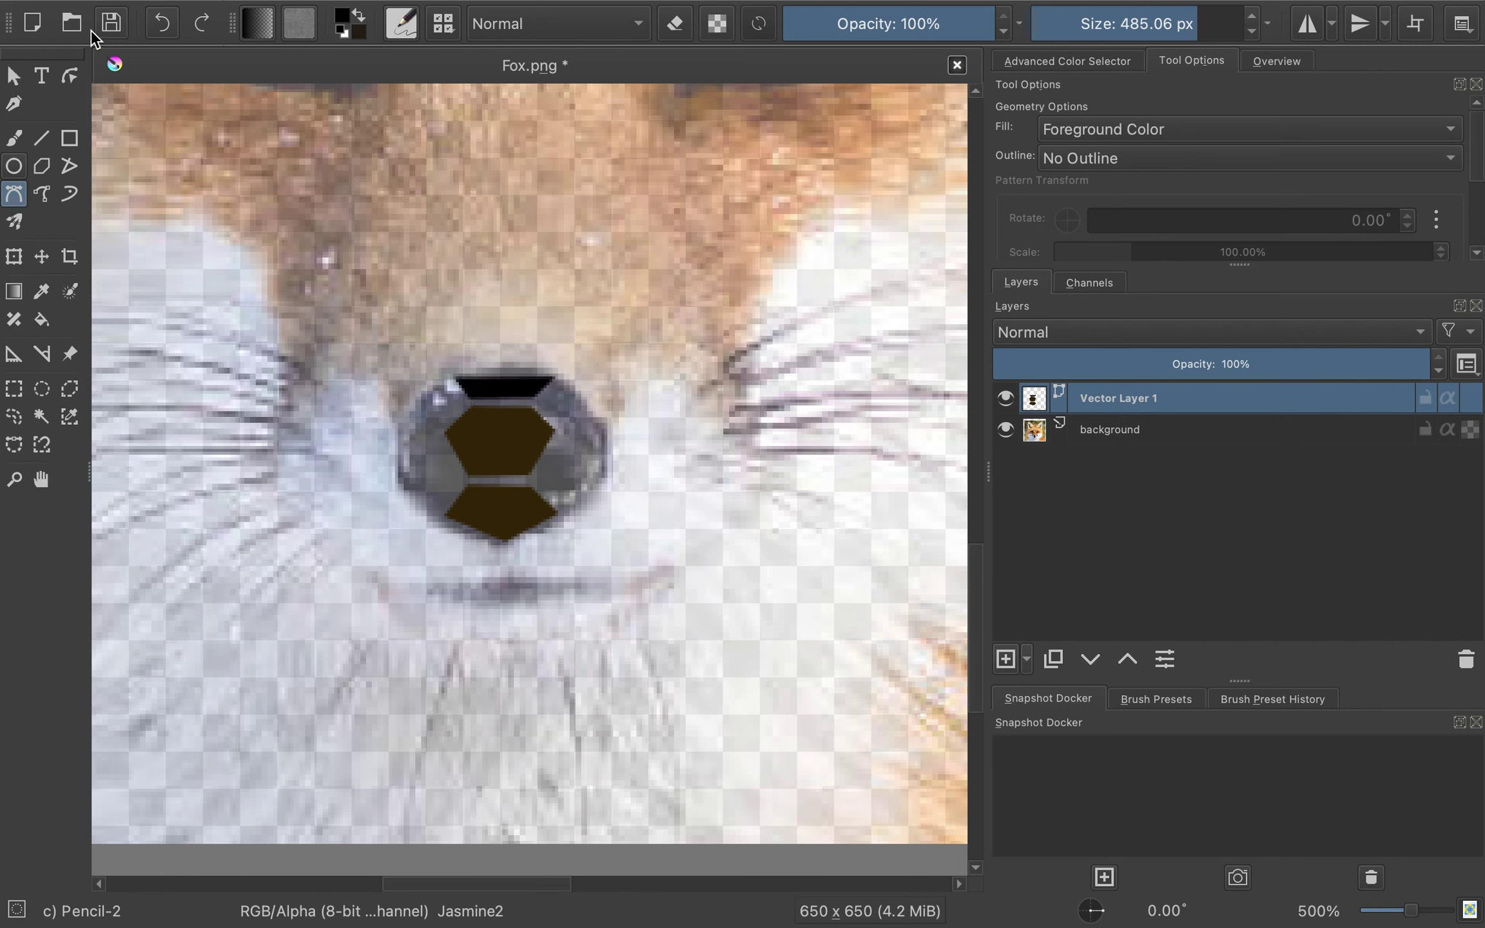
- Recolour the black upper nose shape with the dark brown sampled from the six-sided shape, and deselect it
click(13, 76)
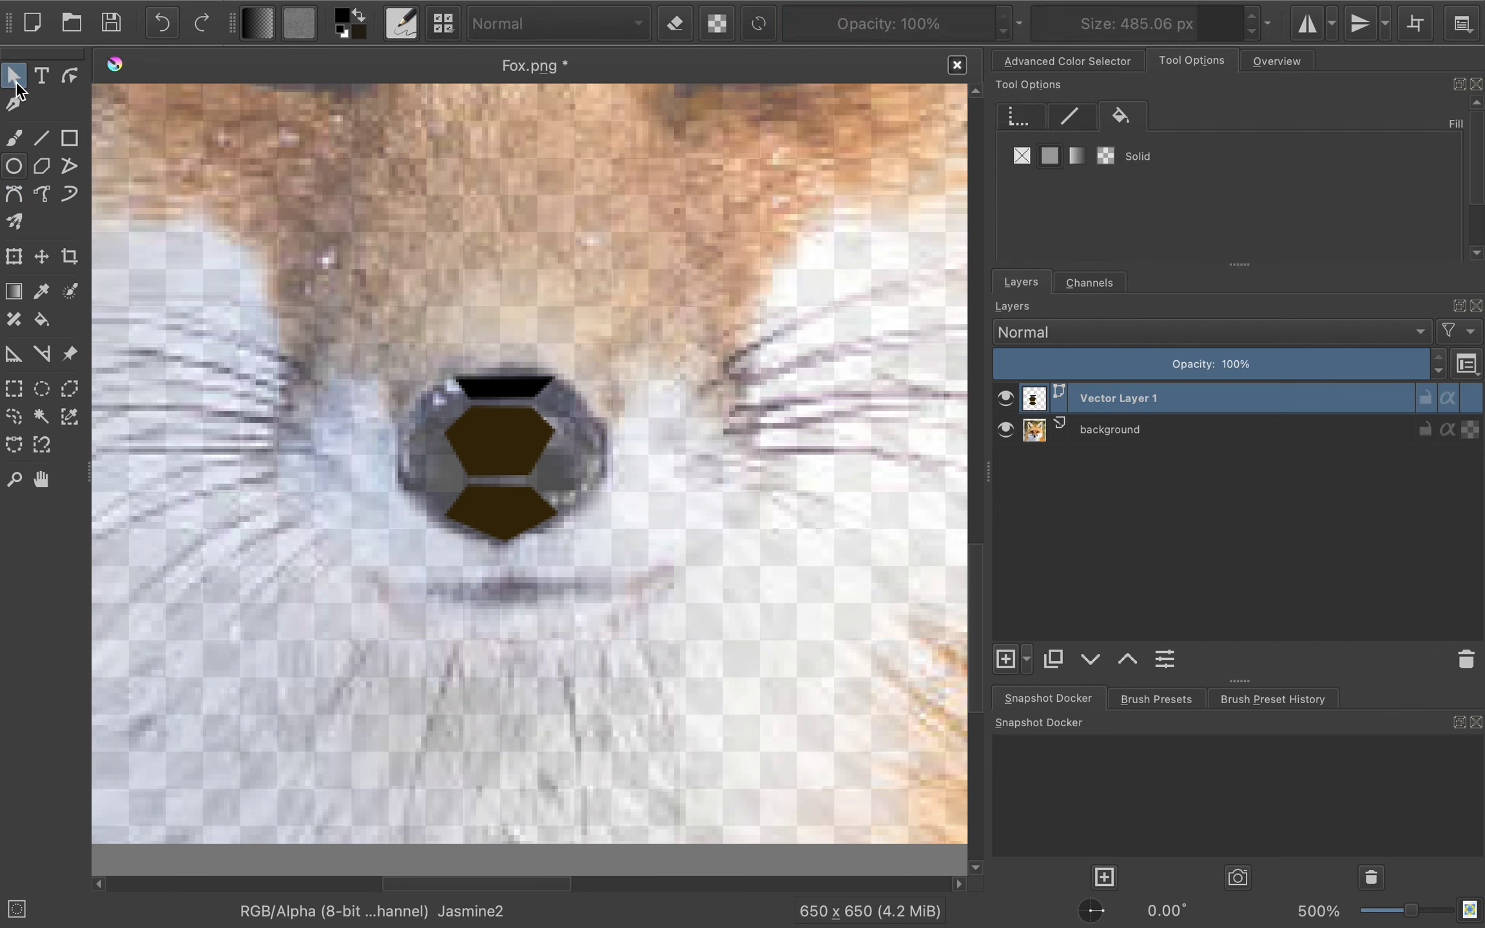
click(443, 383)
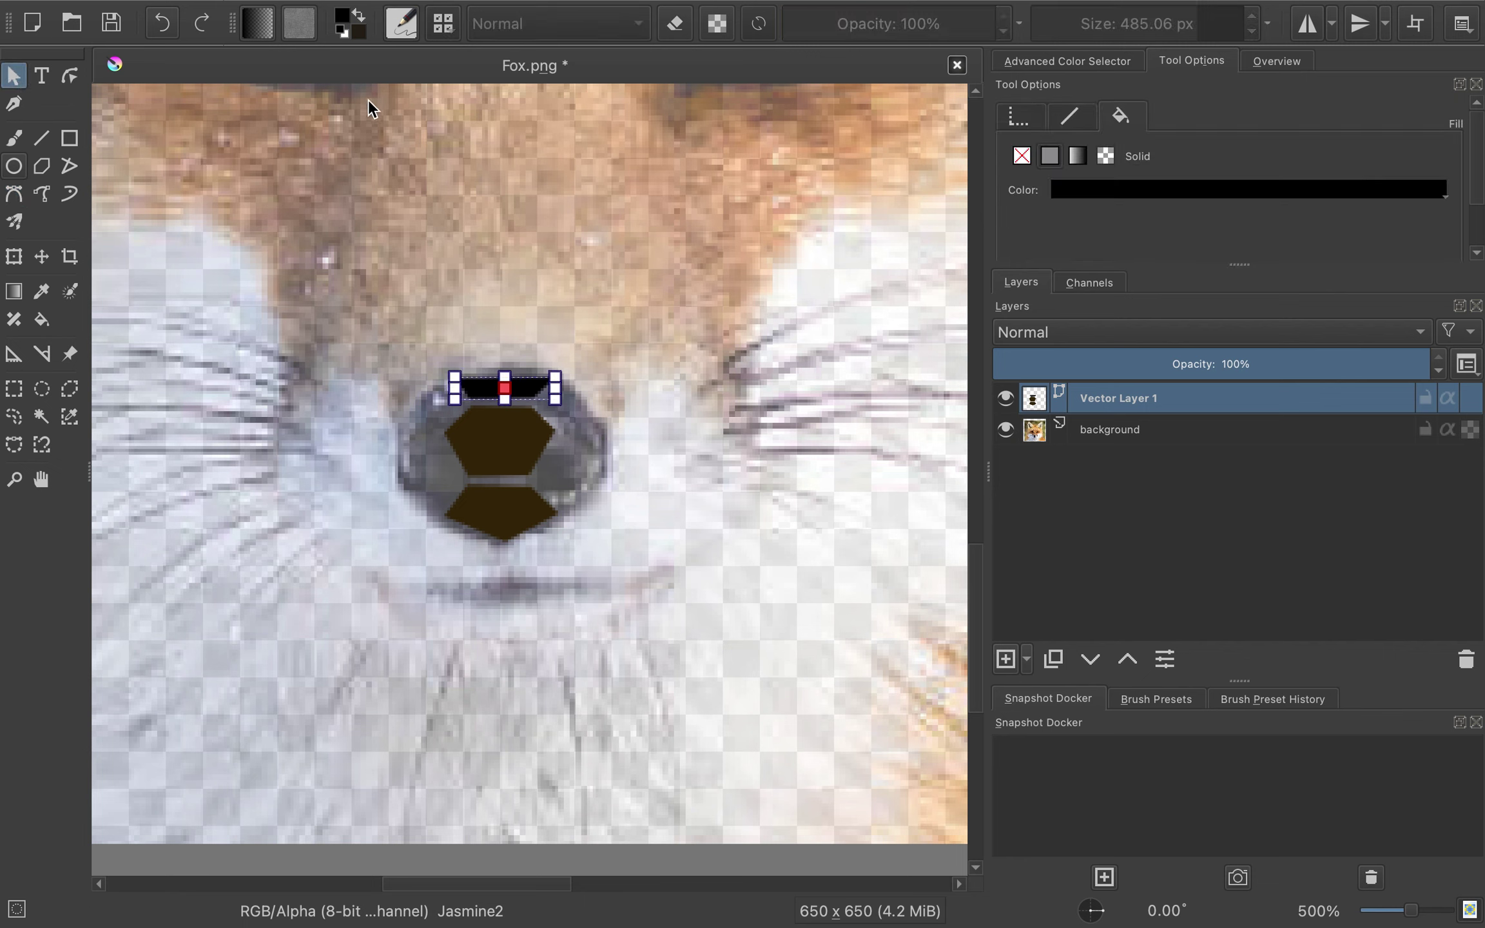
click(347, 15)
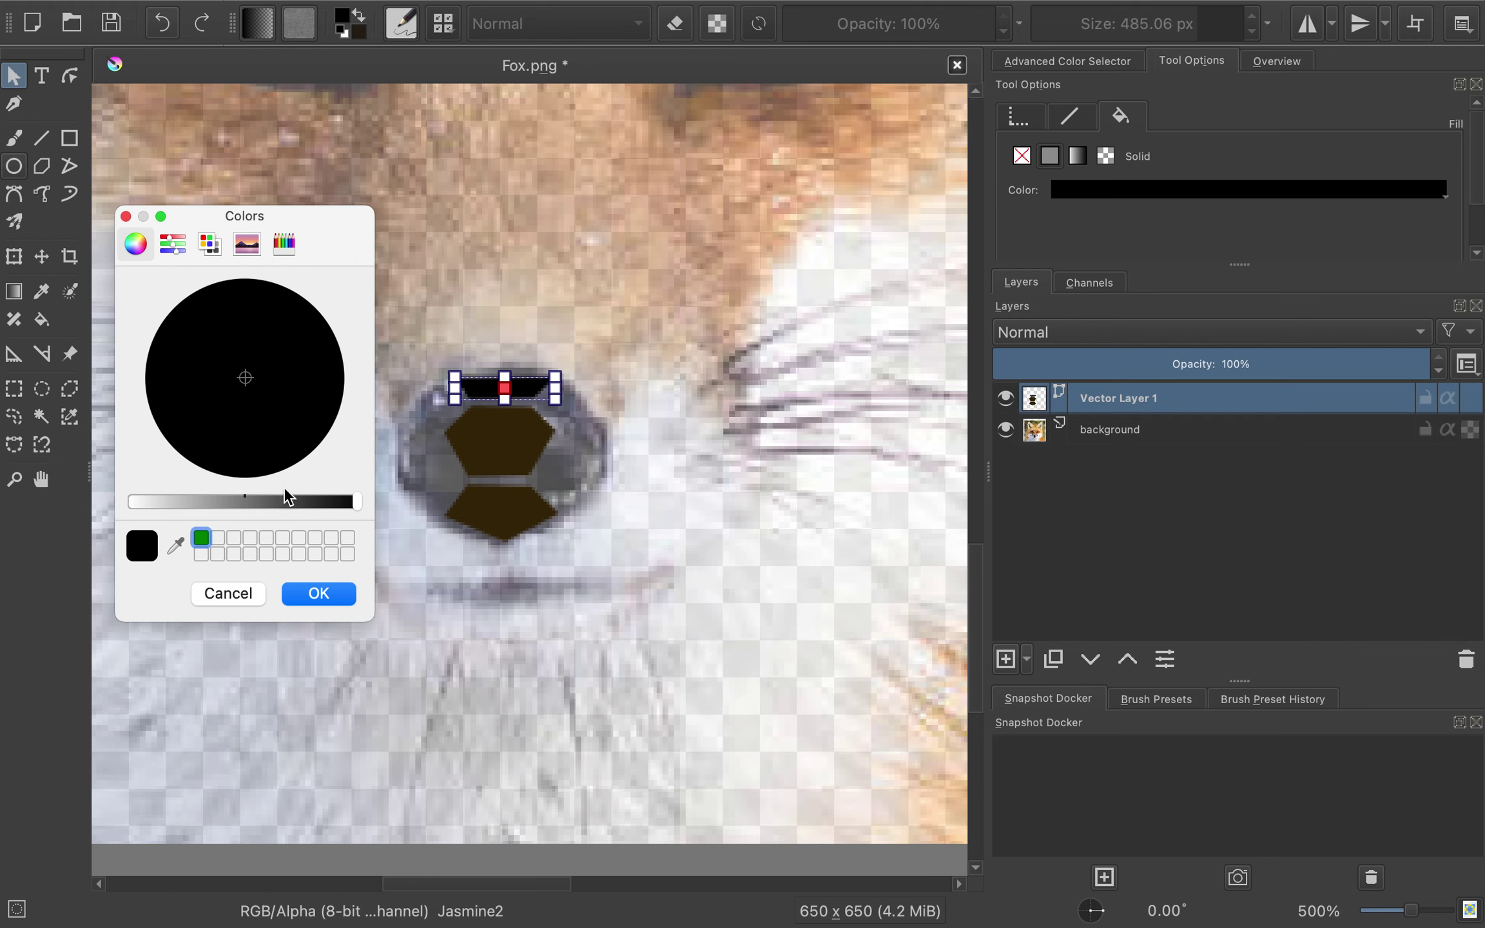
drag(357, 502, 281, 500)
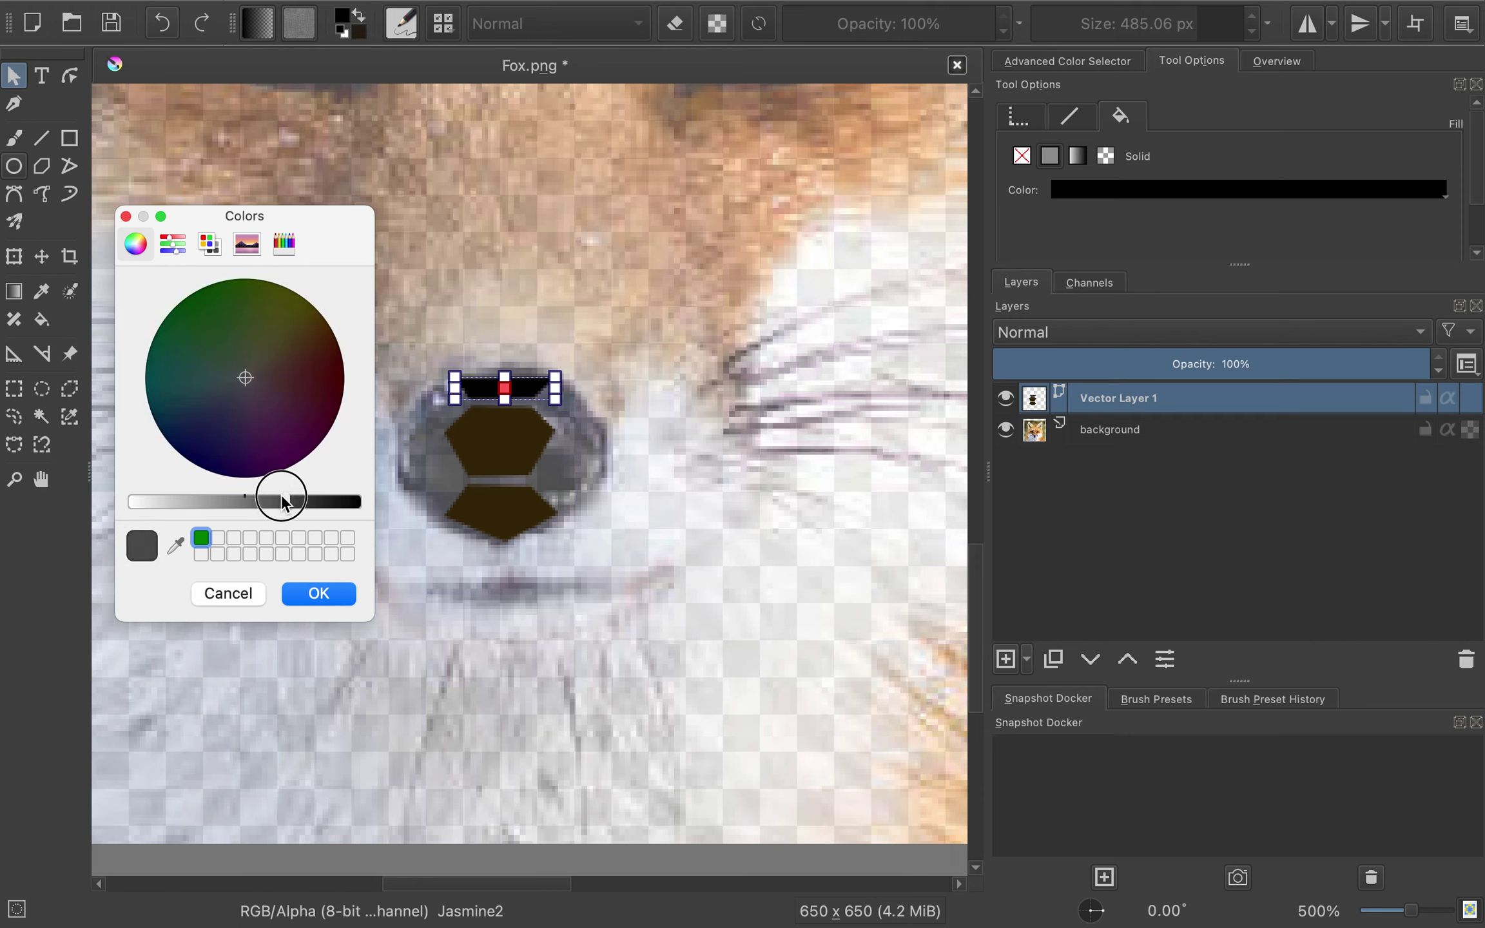
click(175, 546)
click(509, 451)
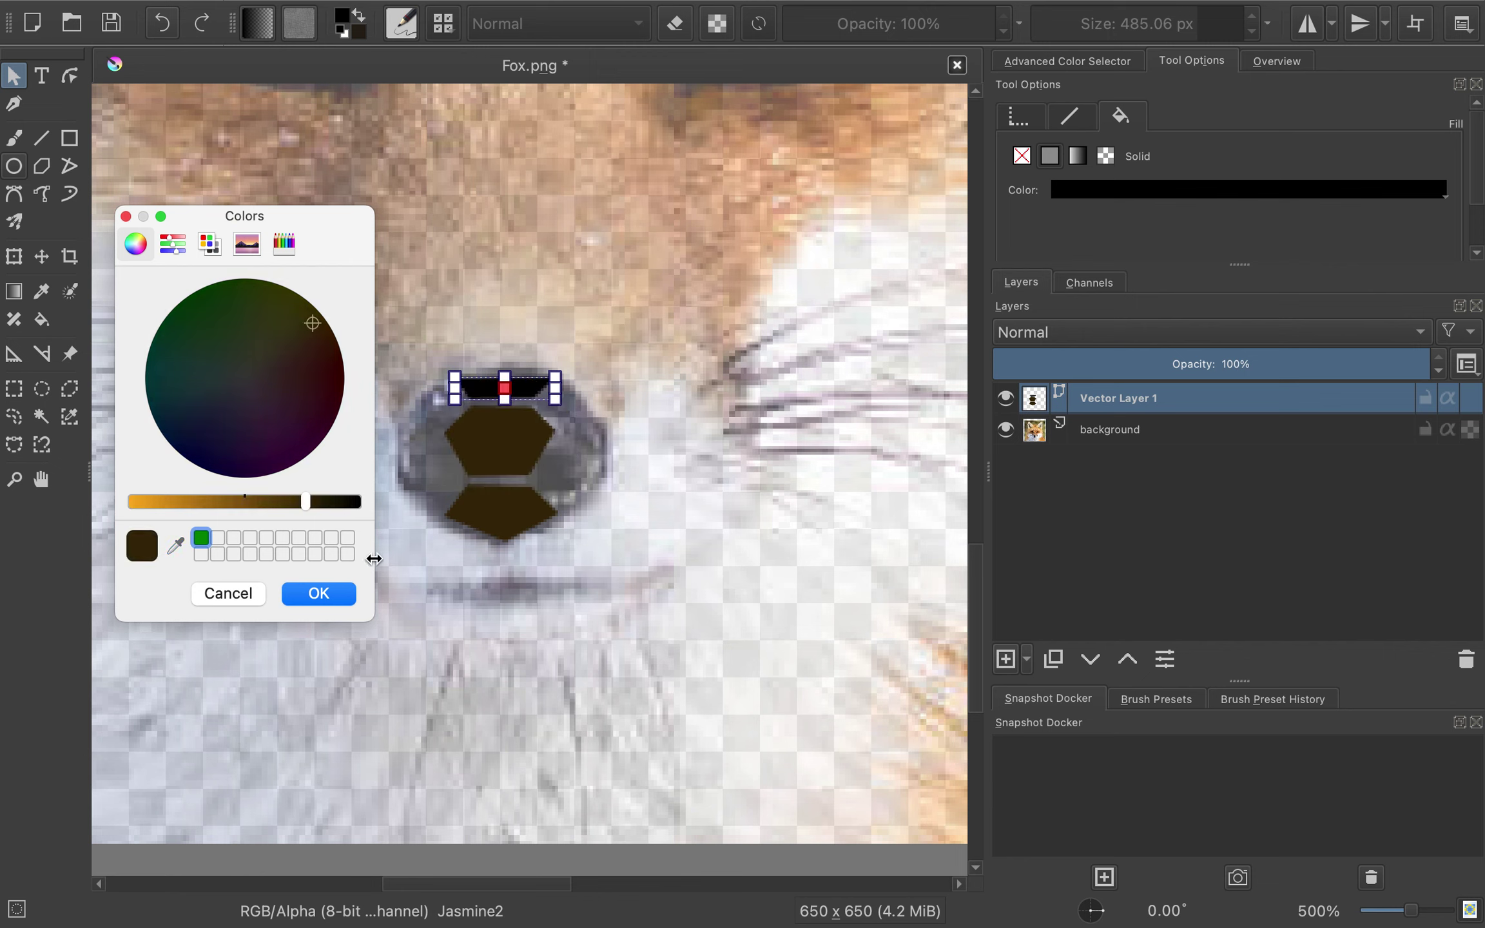
click(320, 593)
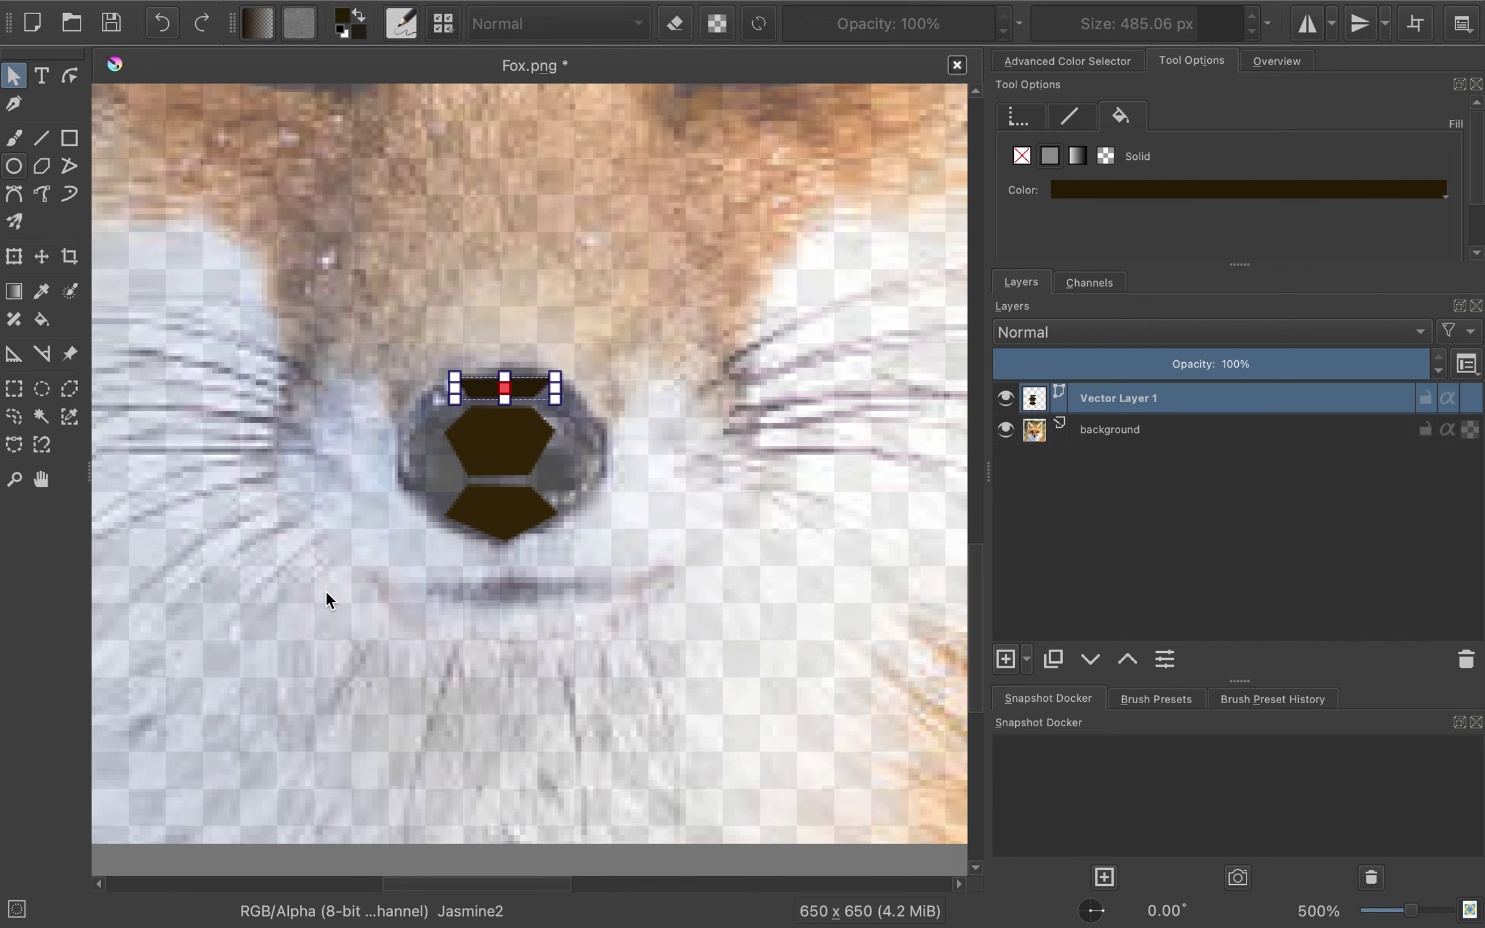
click(641, 446)
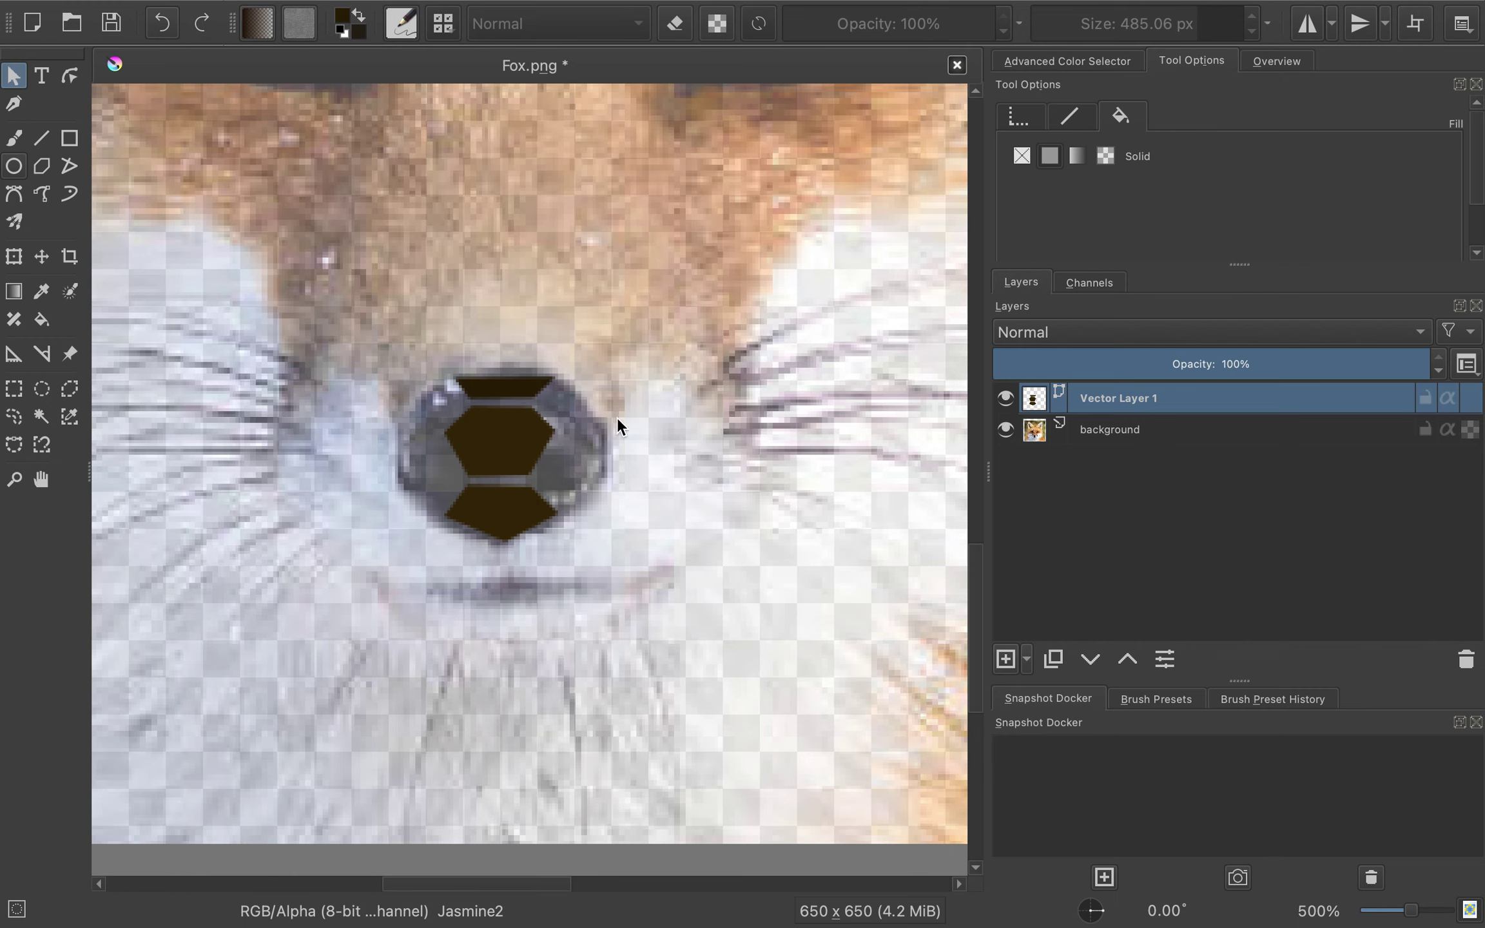
scroll(549, 460, down, 5)
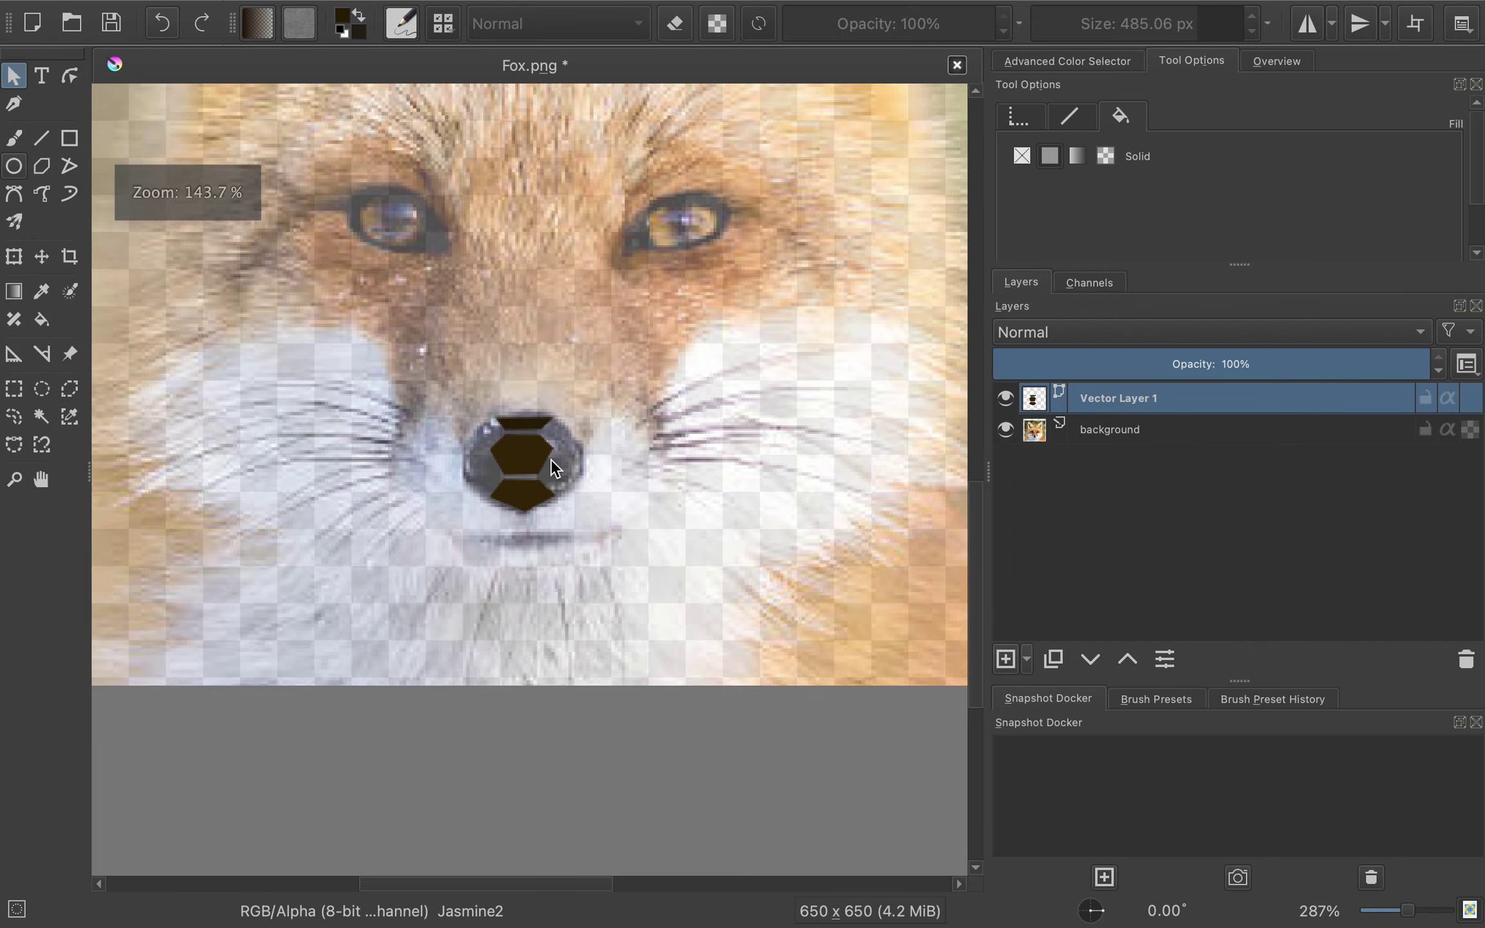
- Rename the vector layer holding the nose shapes to "Nose"
scroll(550, 458, down, 1)
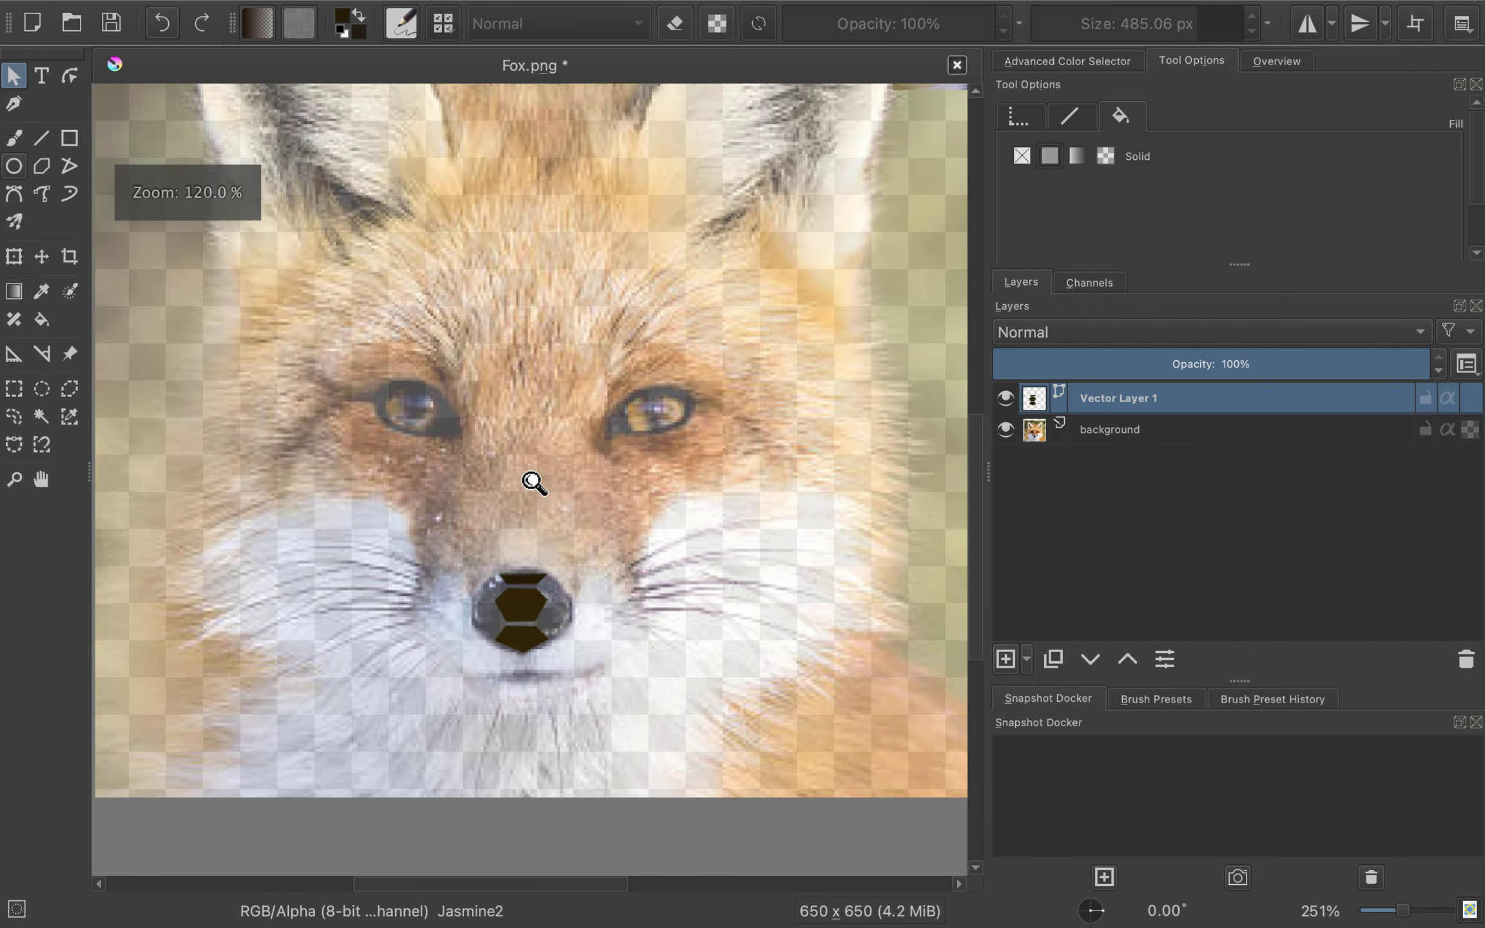
scroll(537, 479, down, 2)
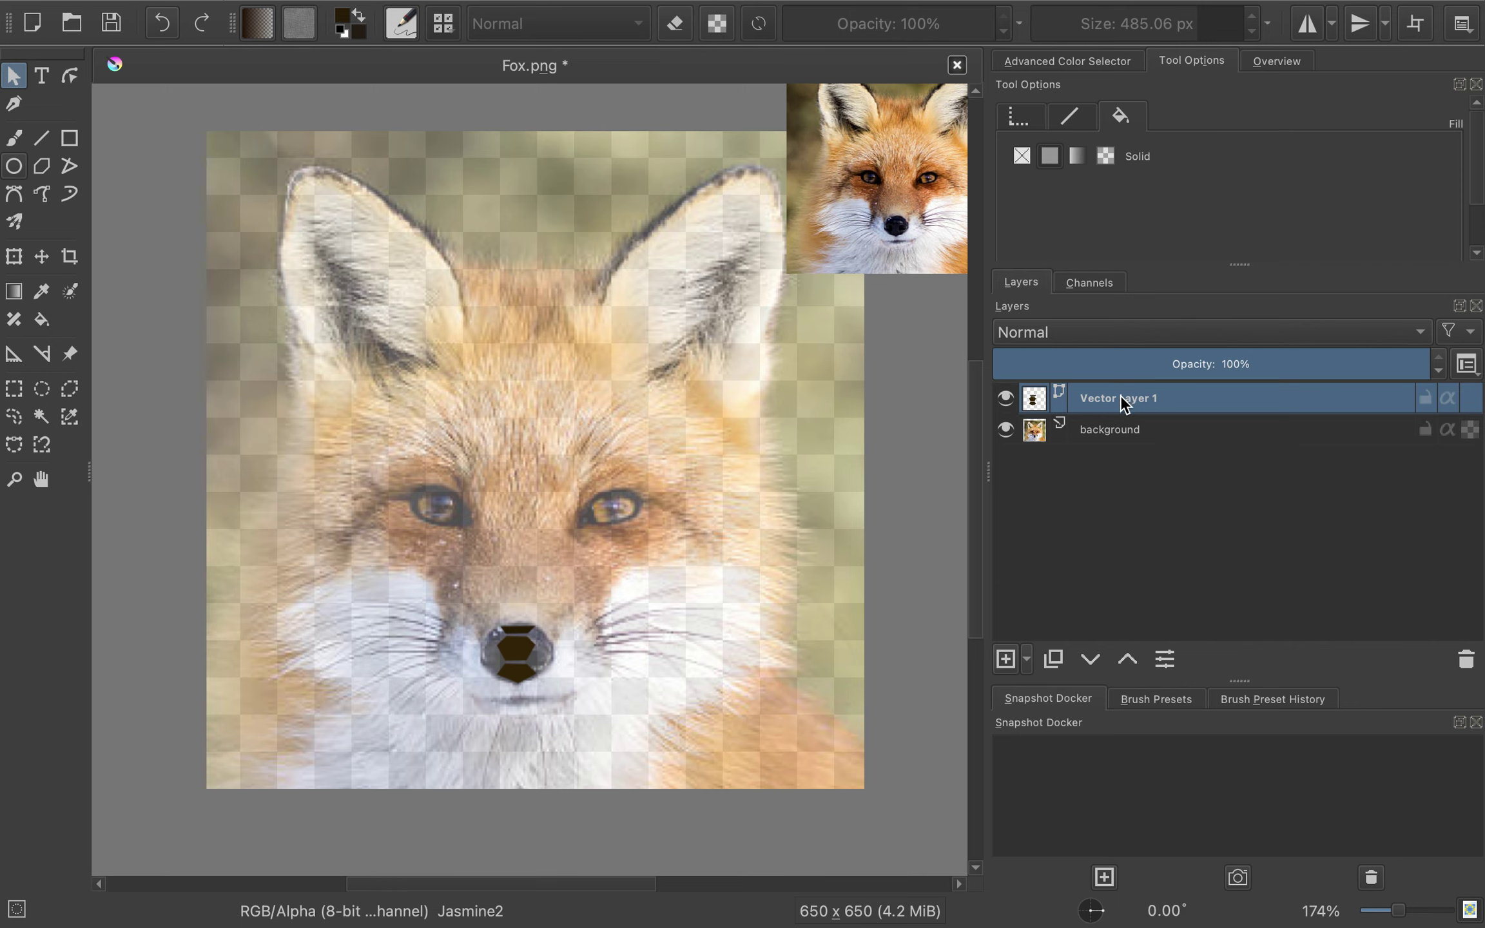
mouse_move(1107, 406)
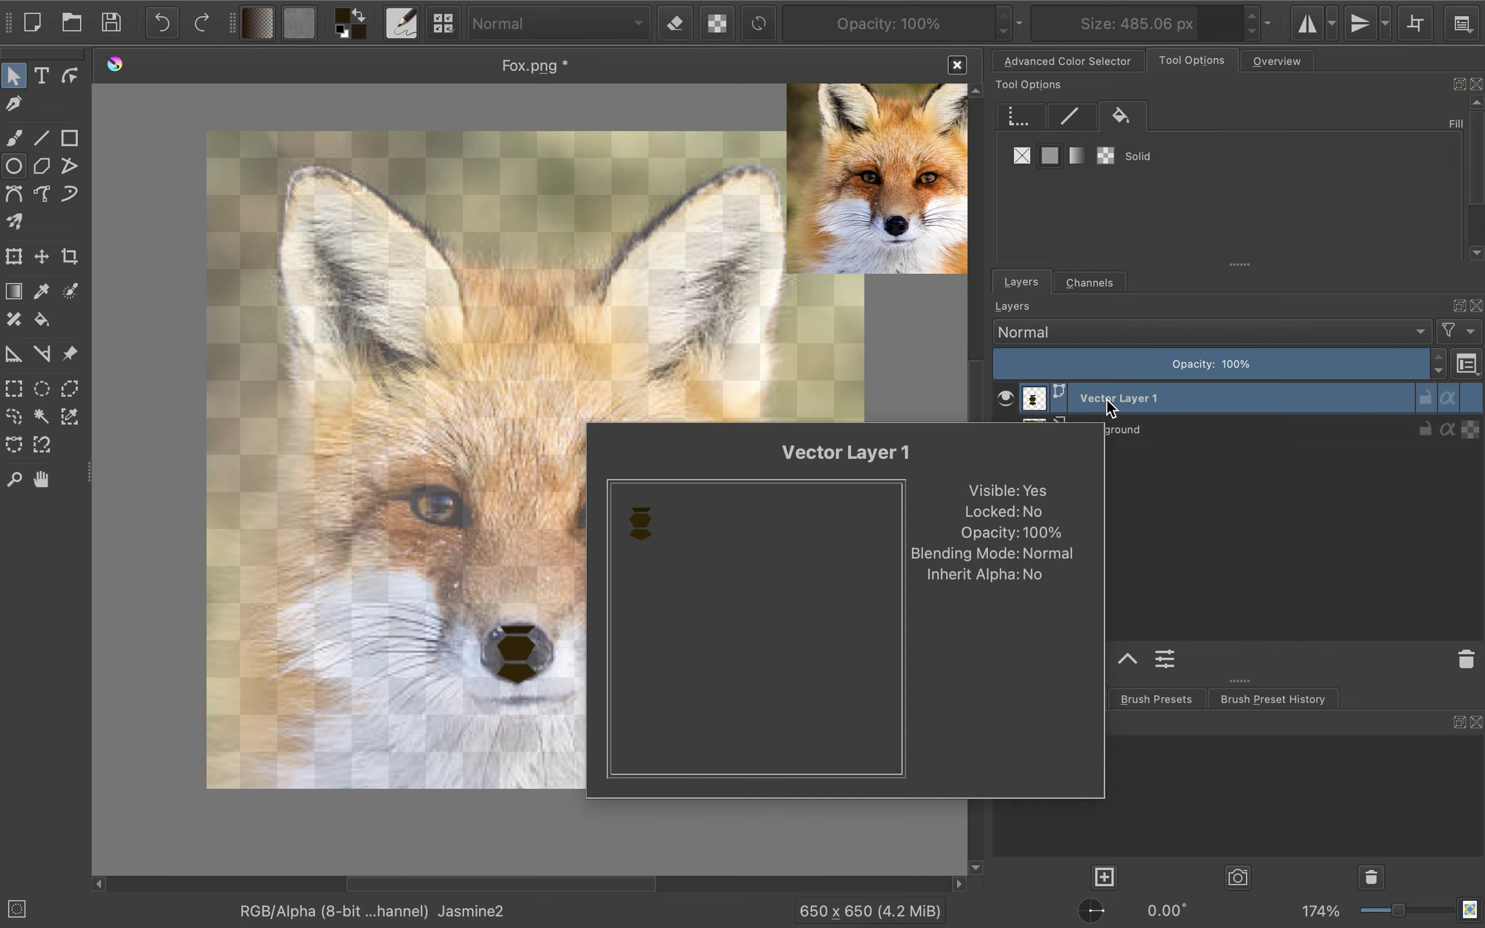
right_click(1209, 403)
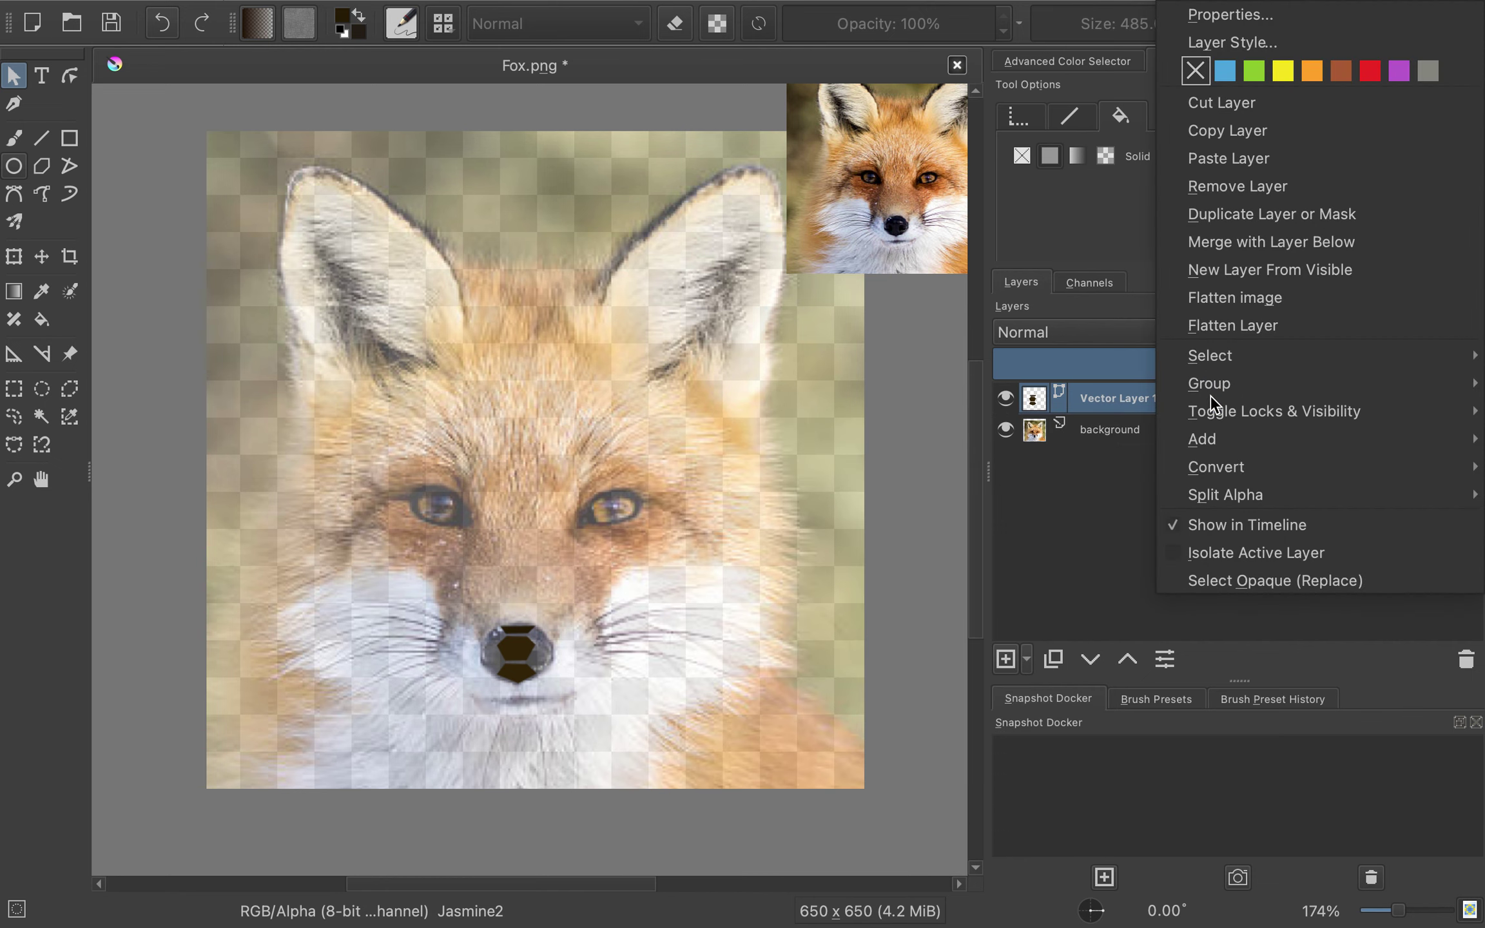
click(1294, 16)
click(643, 318)
triple_click(646, 320)
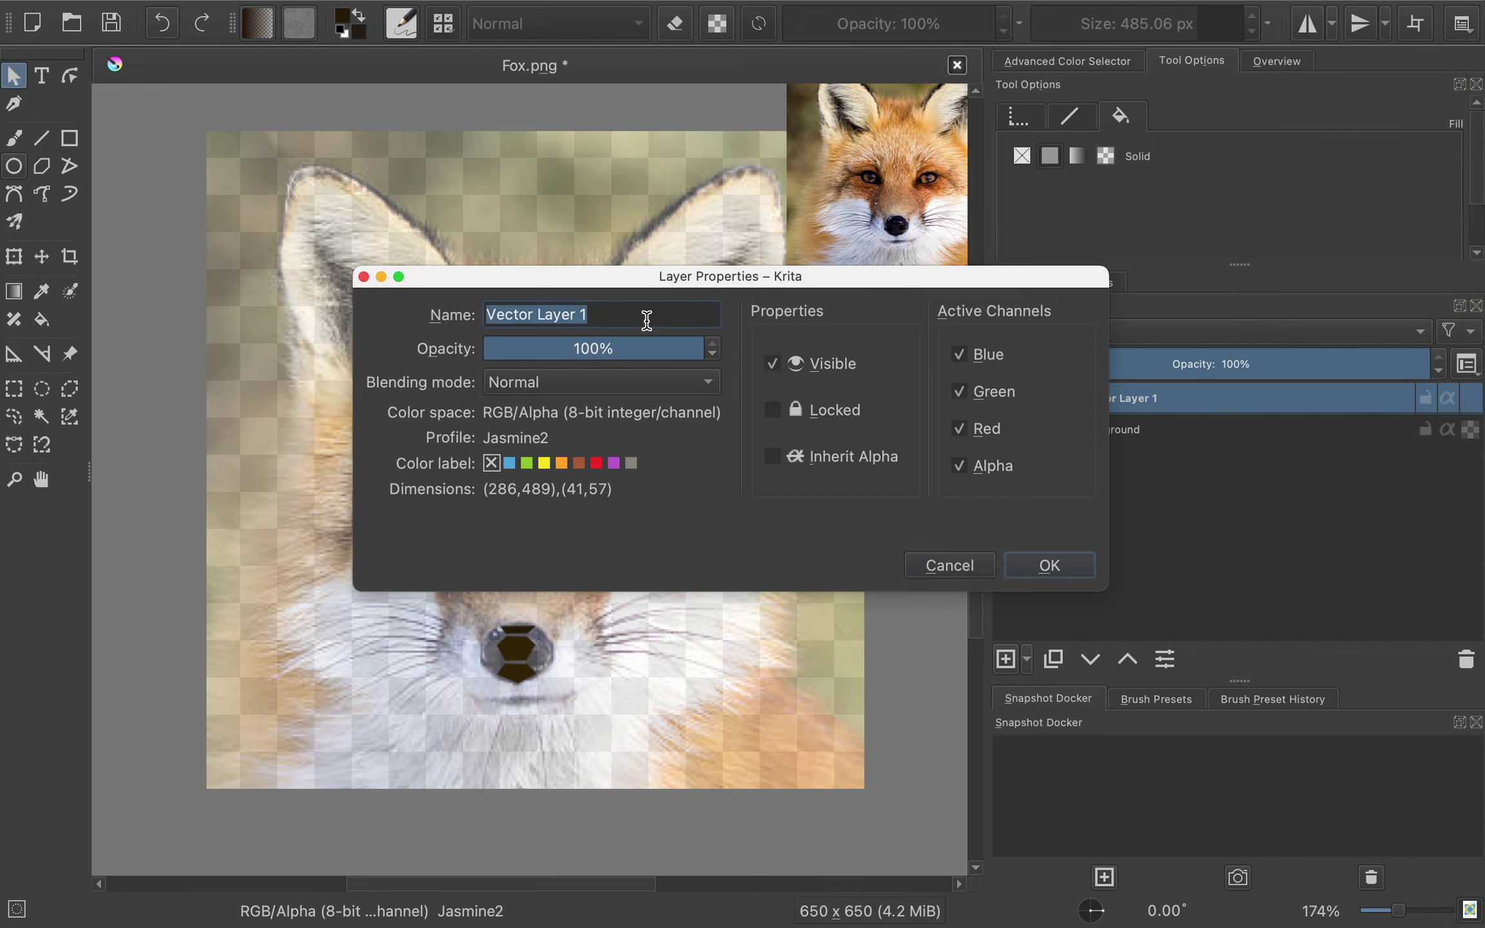
text(Nose)
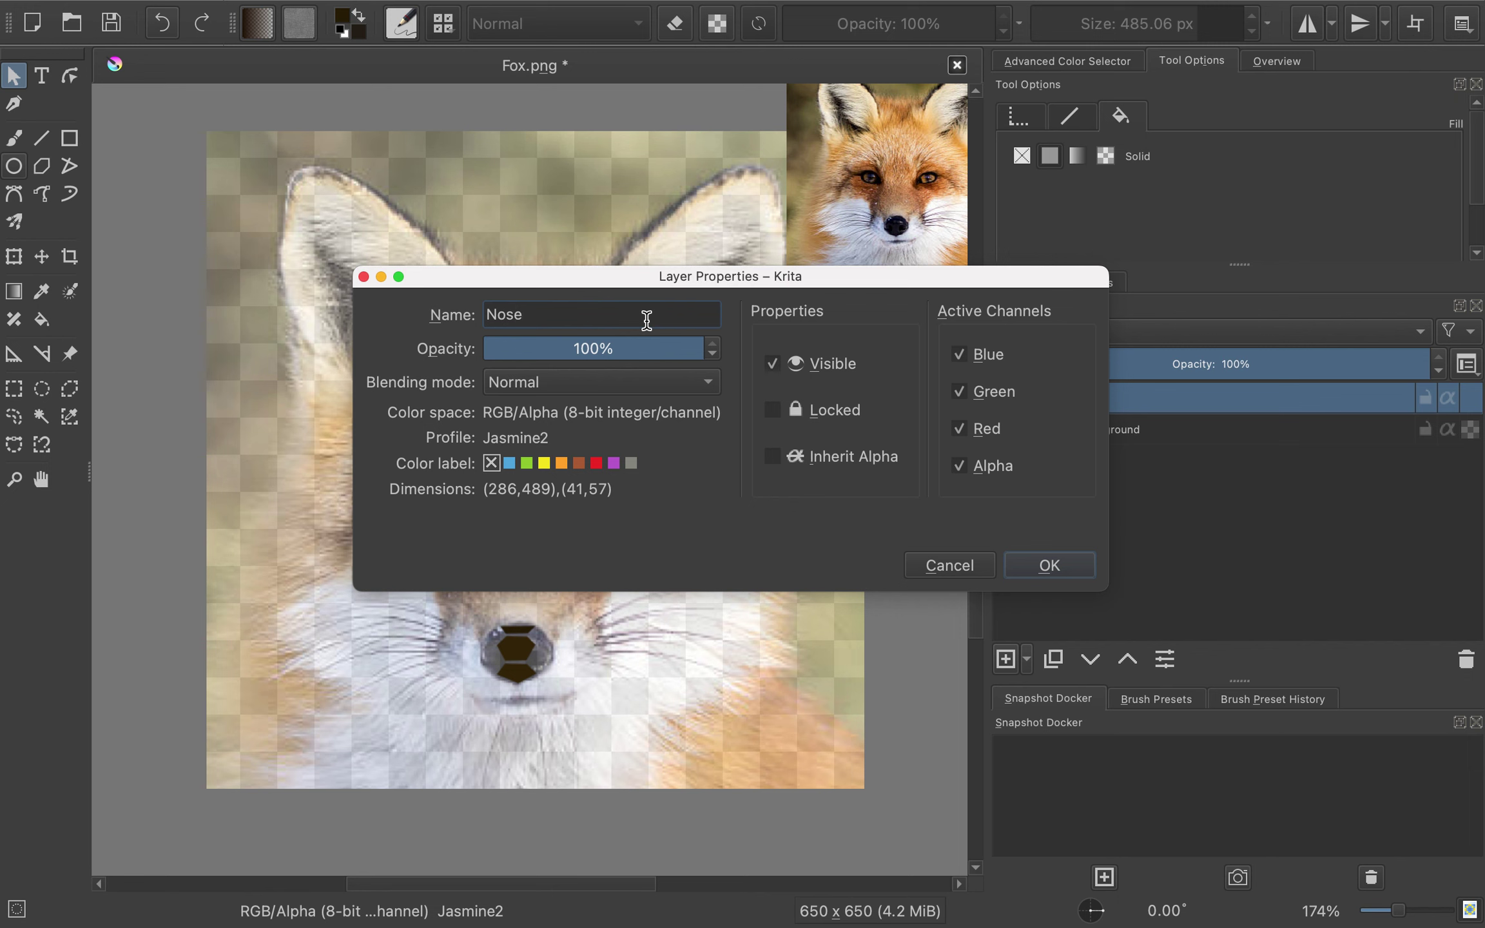
click(1040, 565)
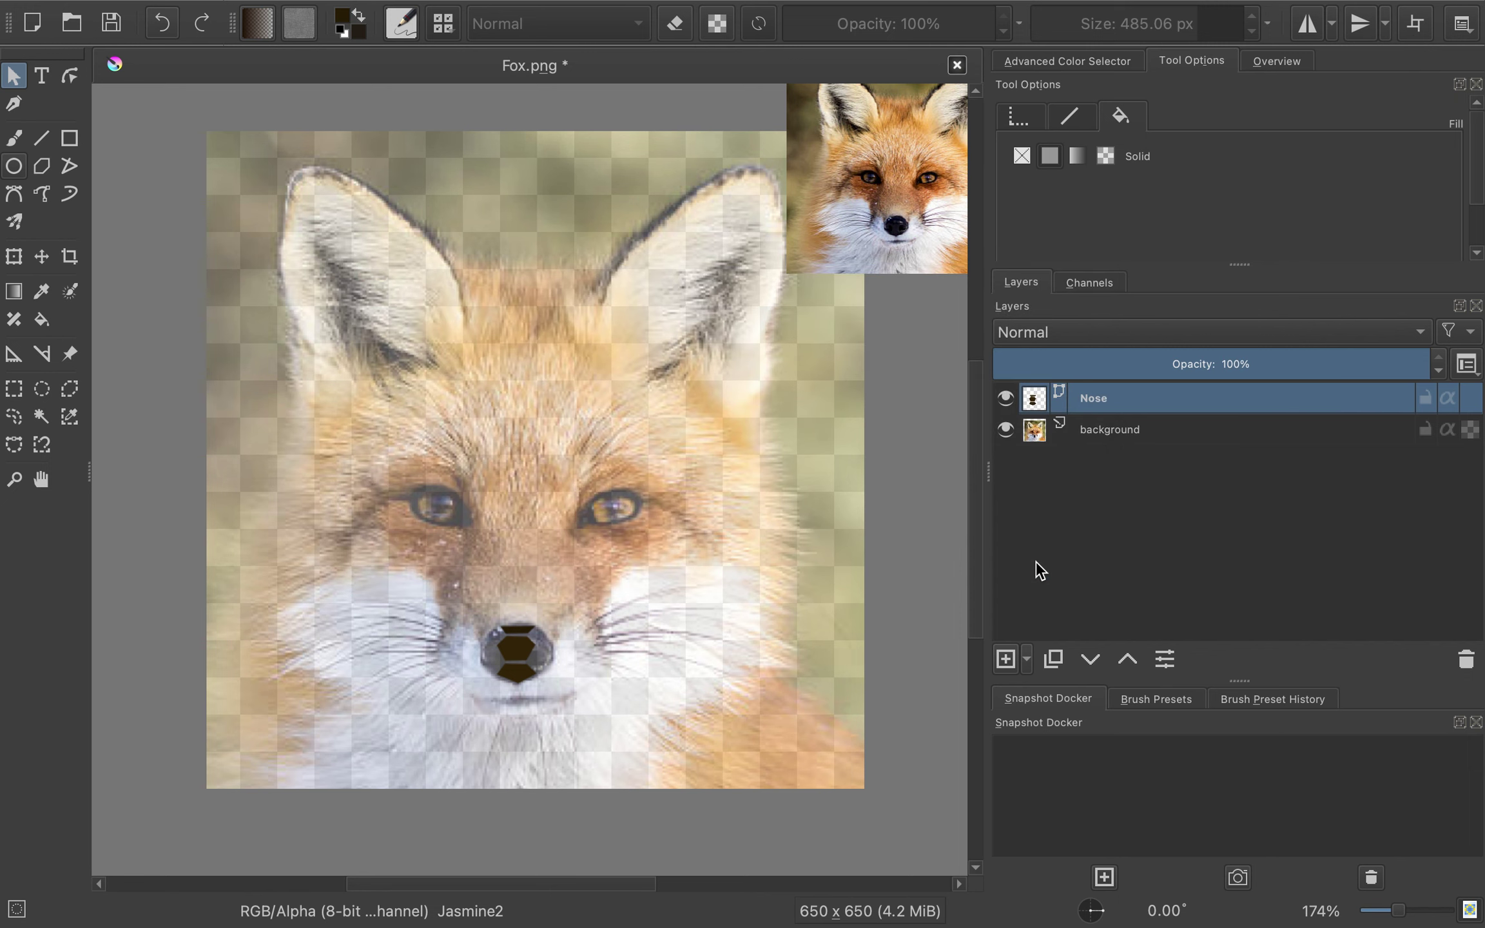
- Add a new vector layer above the Nose layer and name it "under left eye"
click(1029, 662)
click(1074, 411)
right_click(1171, 395)
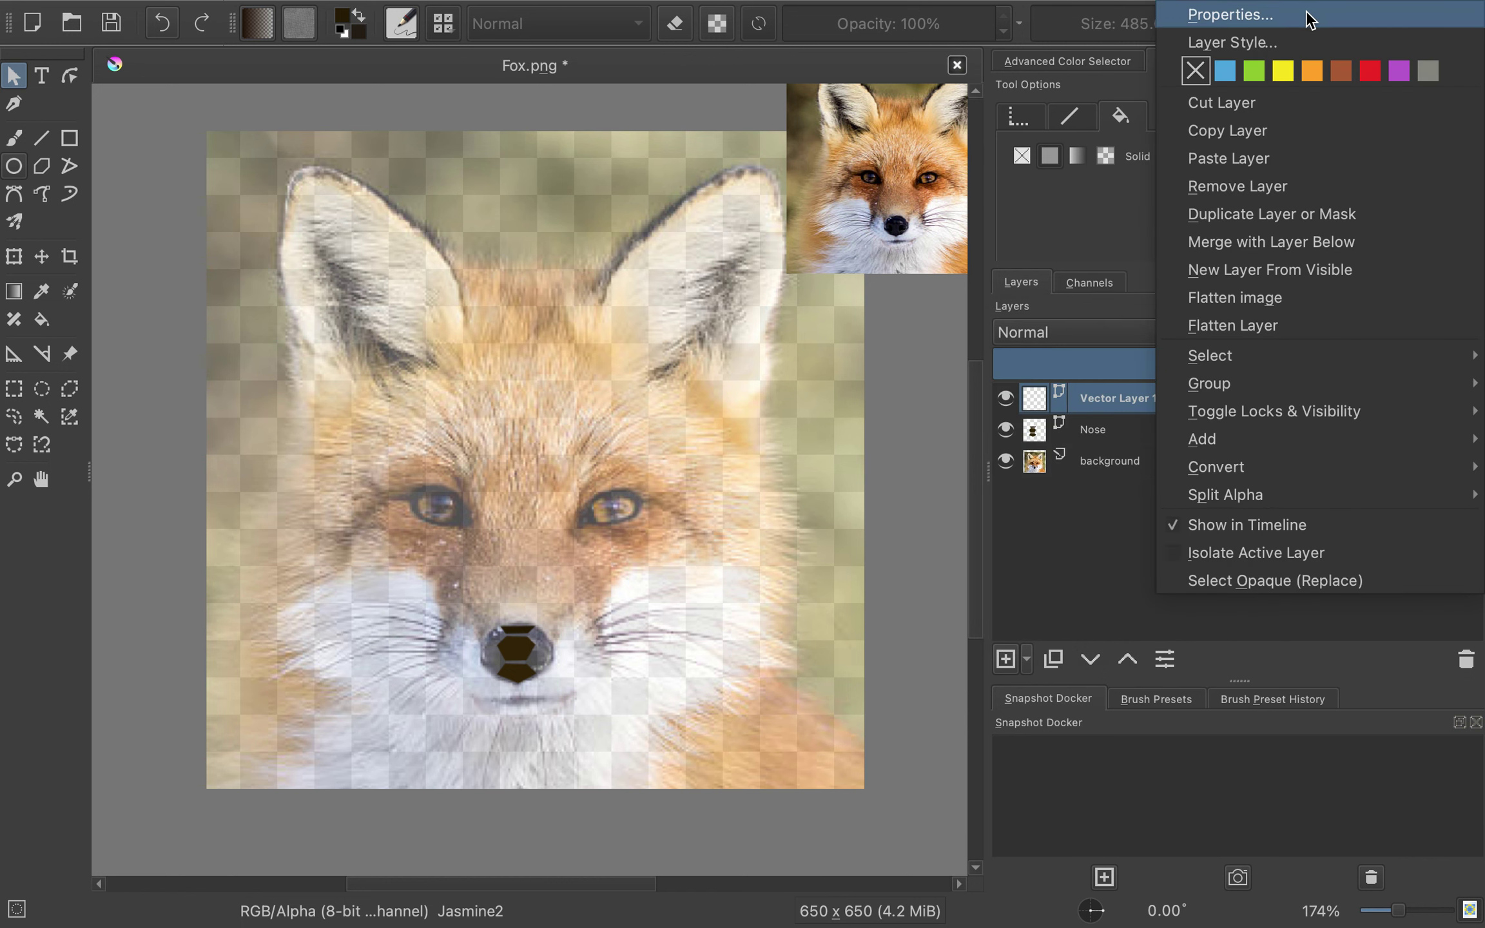
click(1309, 19)
triple_click(607, 316)
text(under eye)
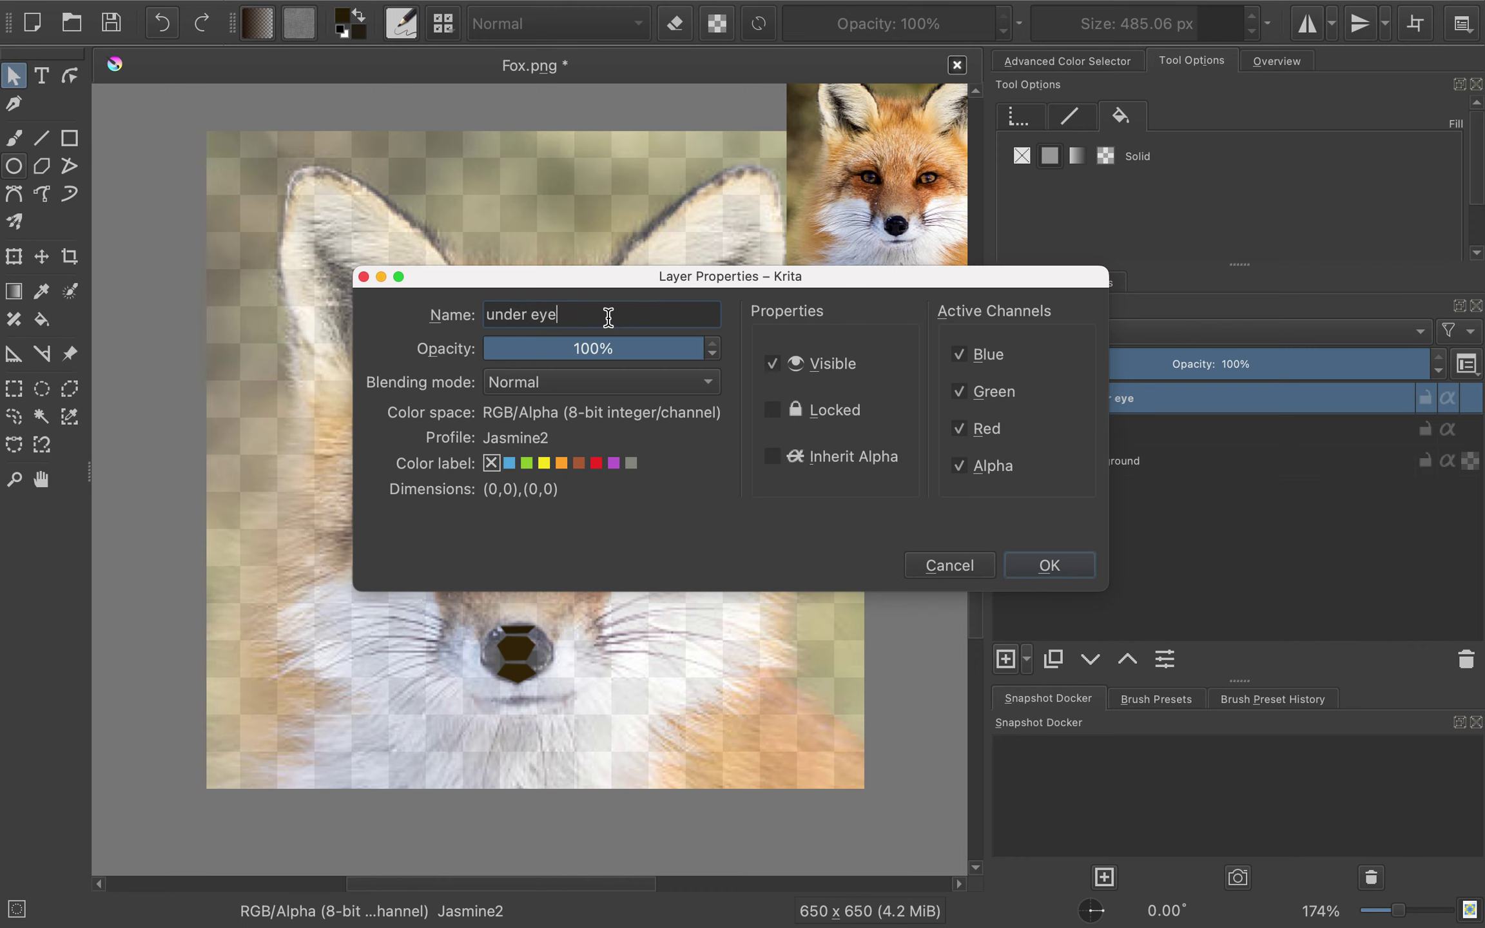
key(BackSpace)
key(BackSpace)
key(BackSpace)
key(BackSpace)
text(left eye)
click(1034, 563)
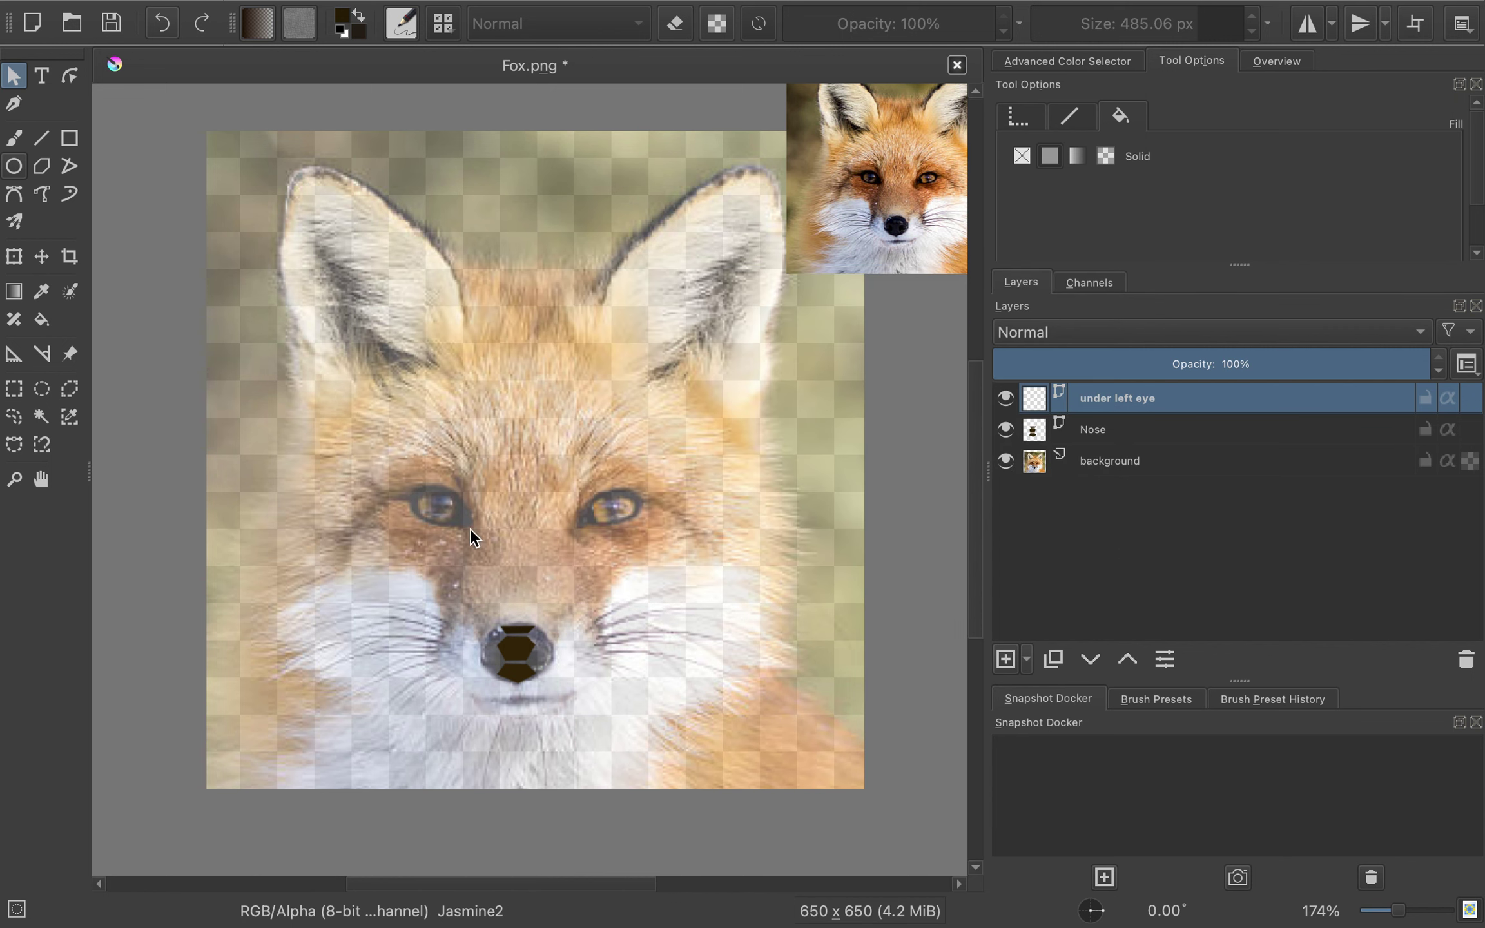
- Sample the reddish brown beside the reference fox's left eye as the foreground colour and draw a small triangular Bezier shape below that eye's outer corner
click(13, 194)
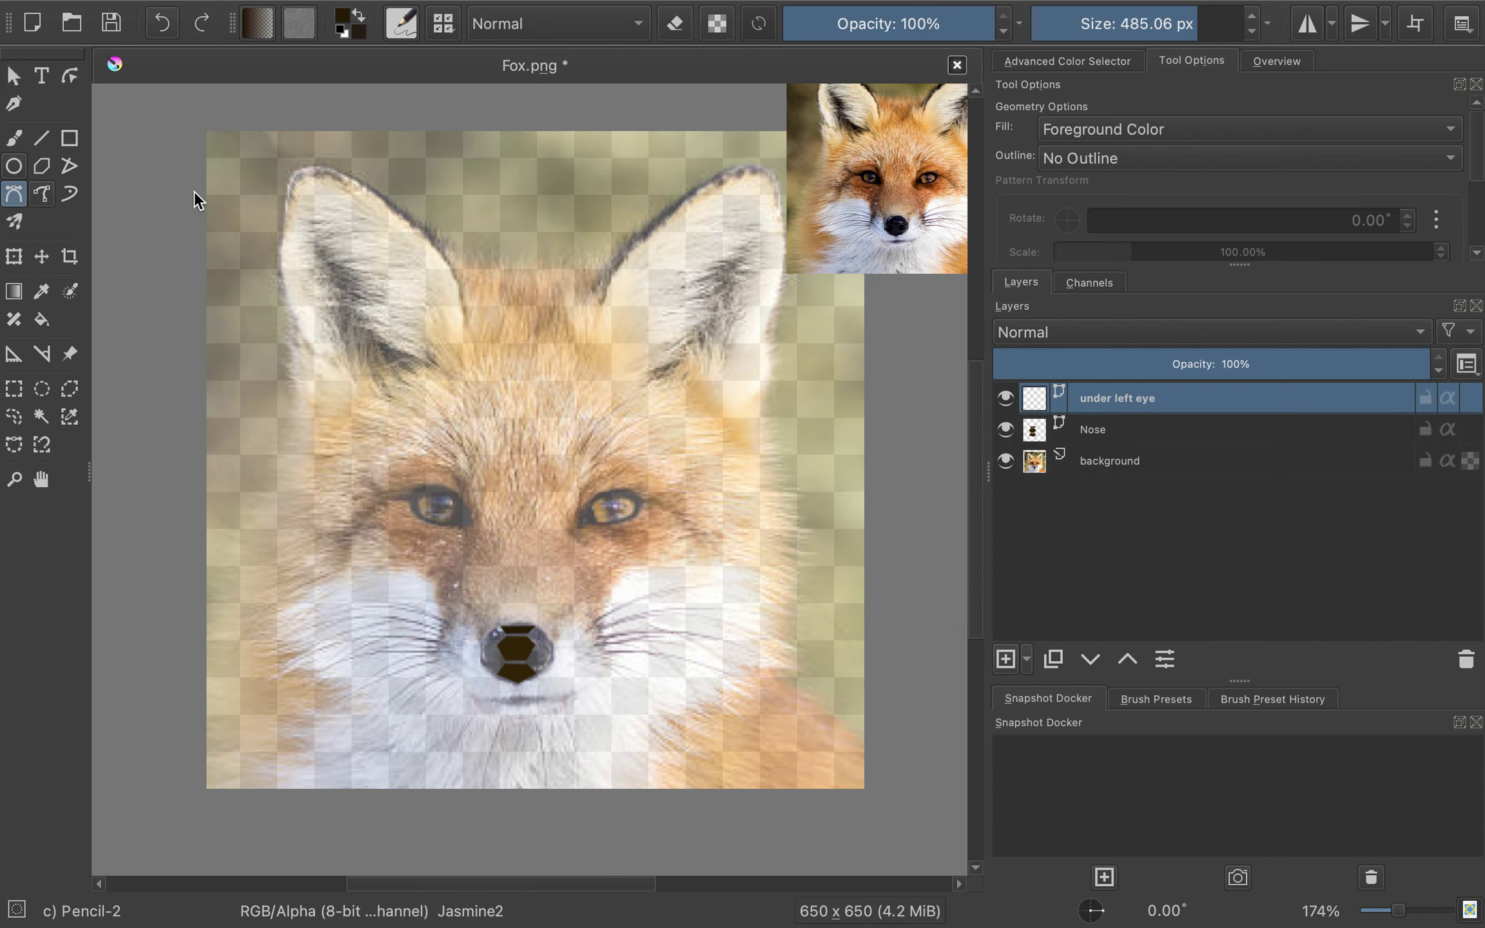
click(340, 22)
click(176, 544)
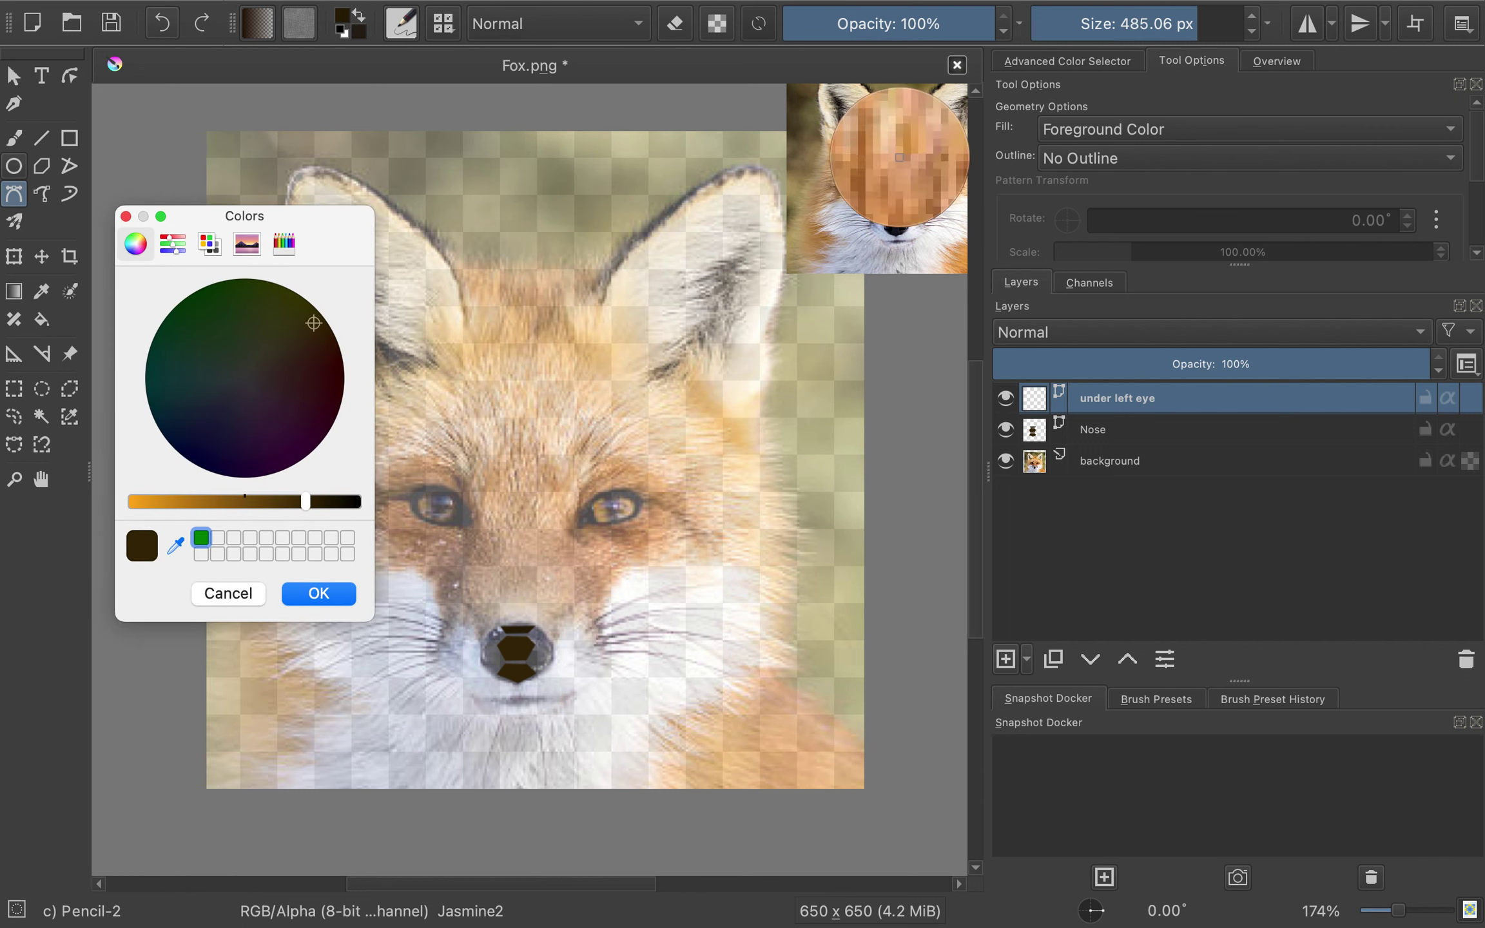
click(856, 182)
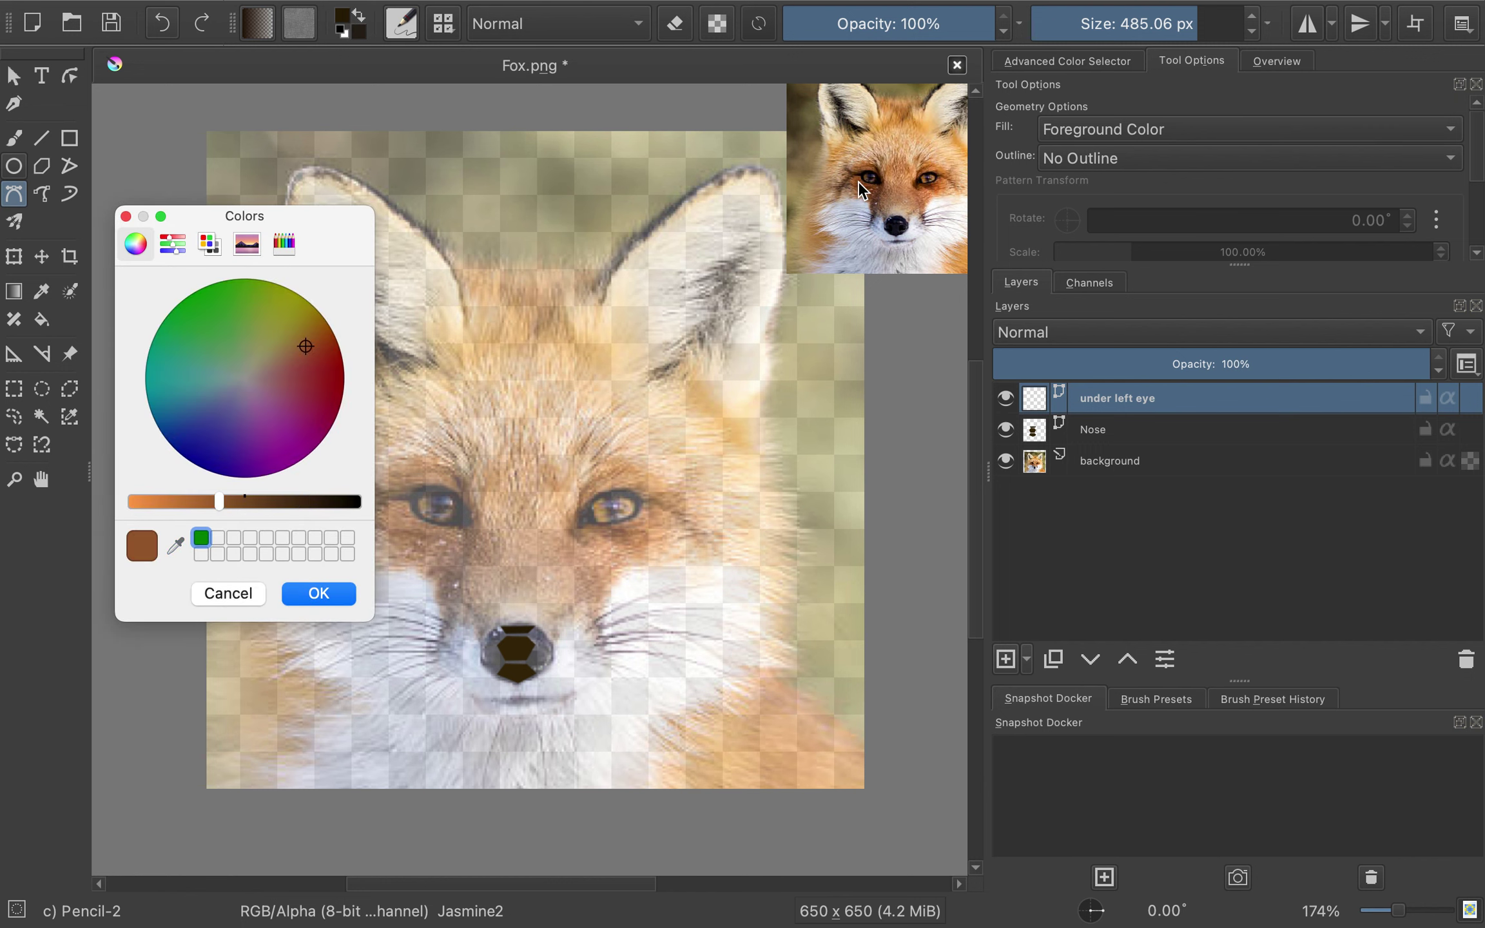
click(344, 594)
click(416, 524)
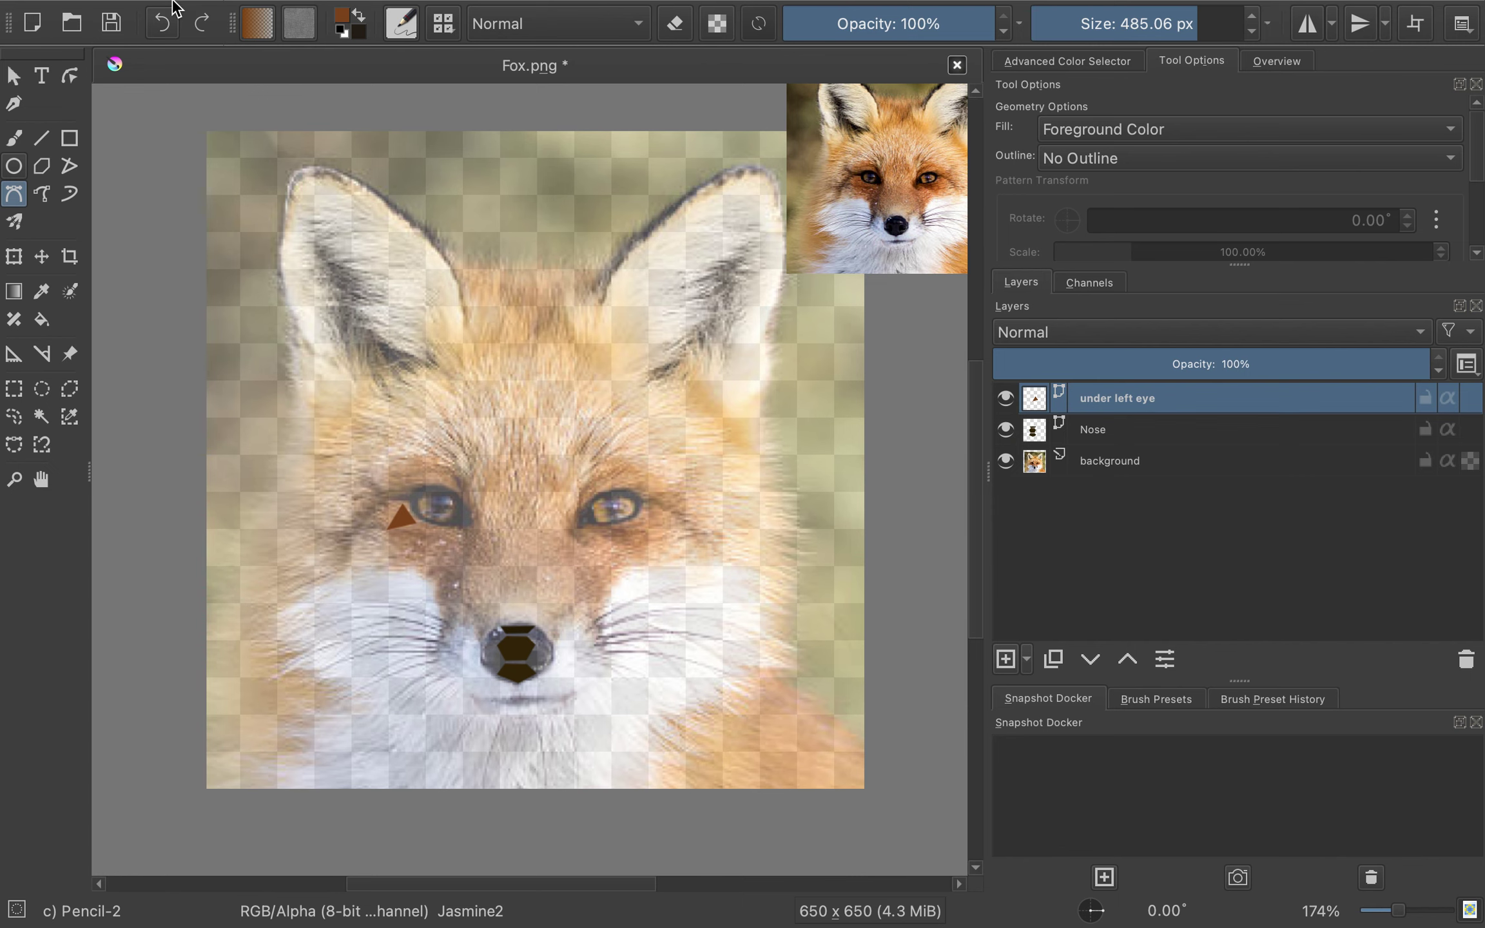
- Save the image under a new file as the Krita document Fox.kra in the Art reference photos folder
click(136, 14)
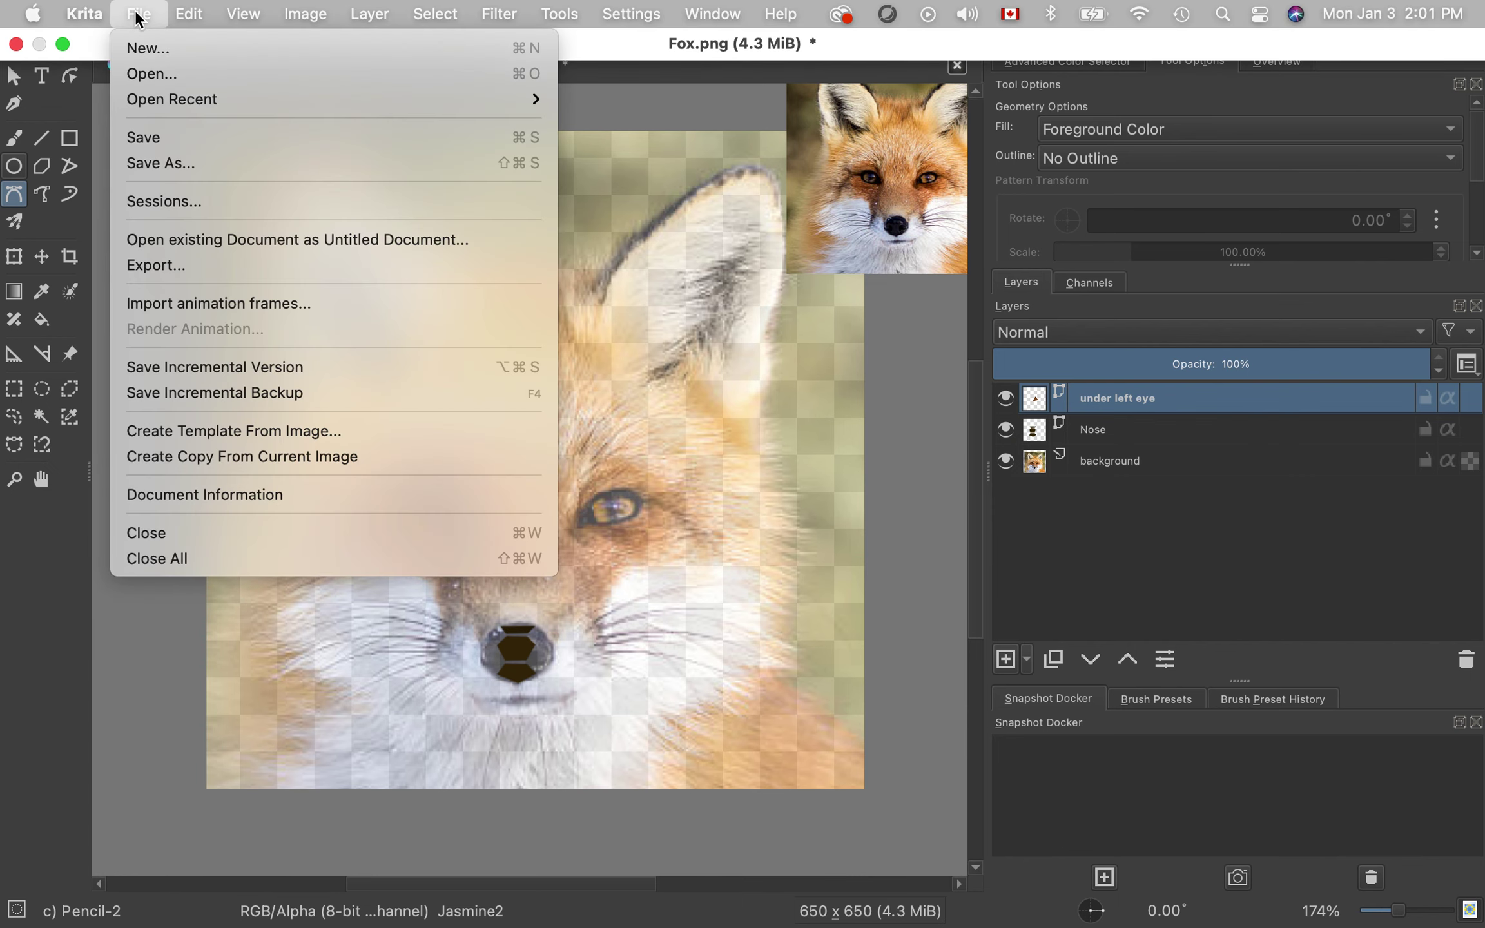
click(147, 167)
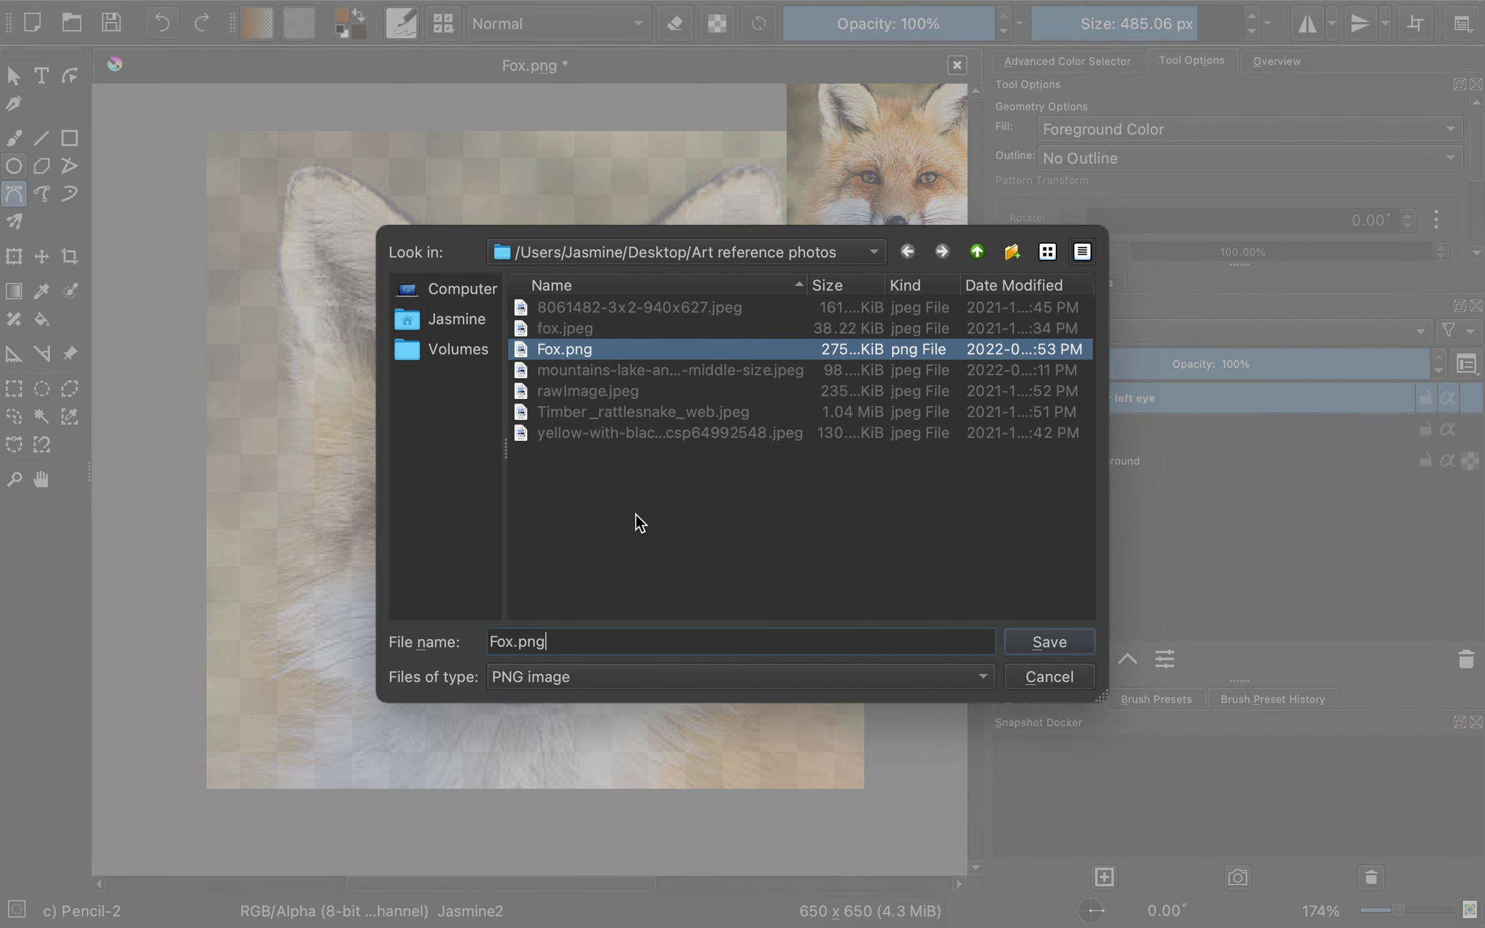
click(986, 676)
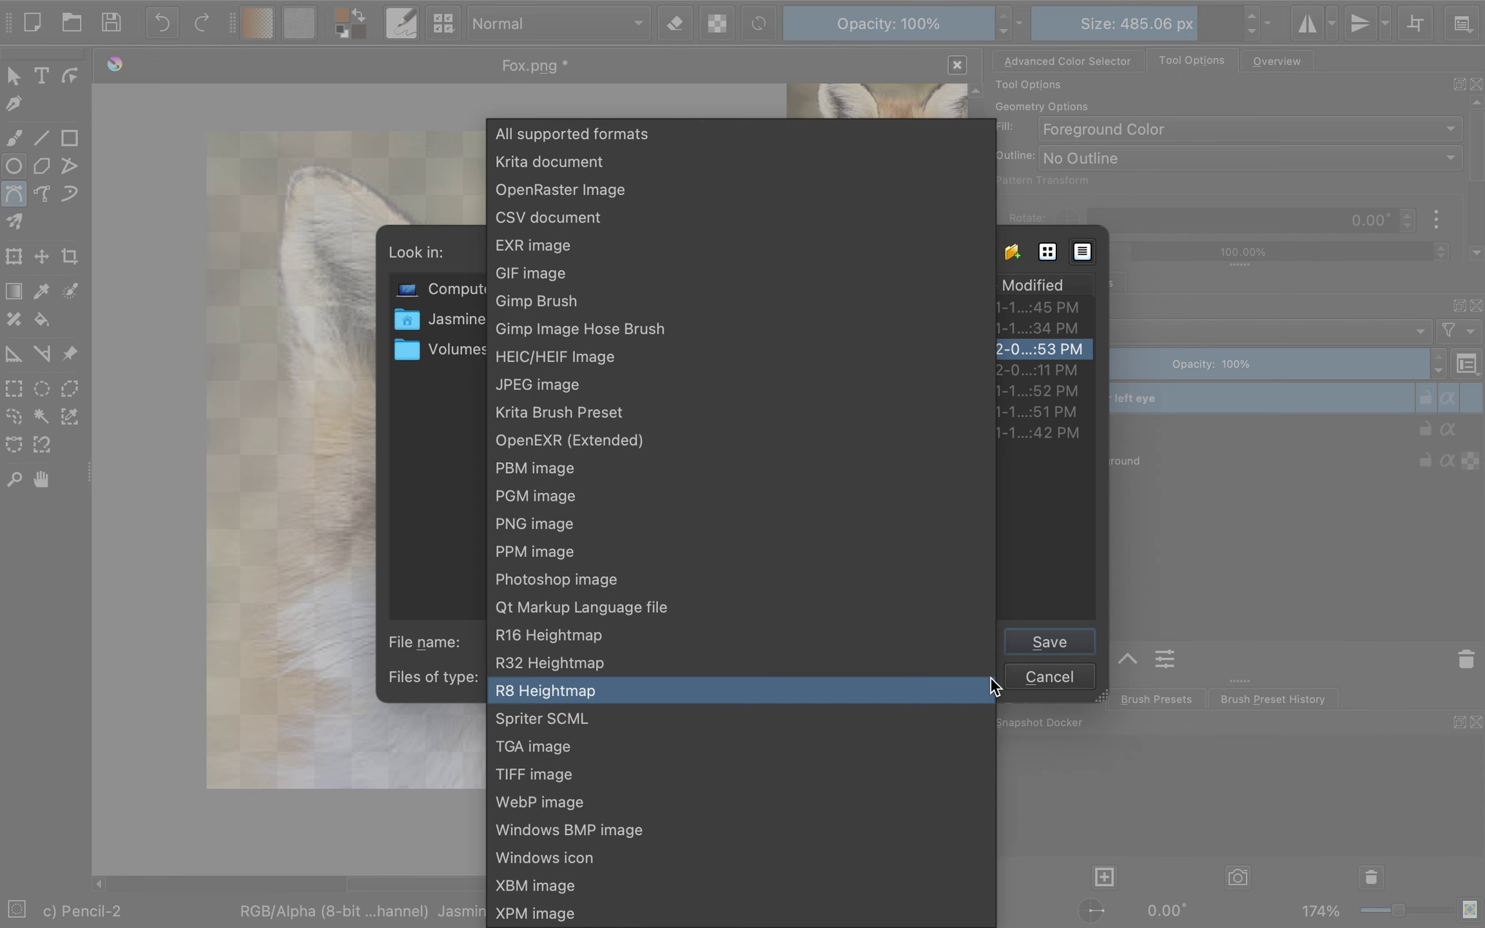
click(591, 162)
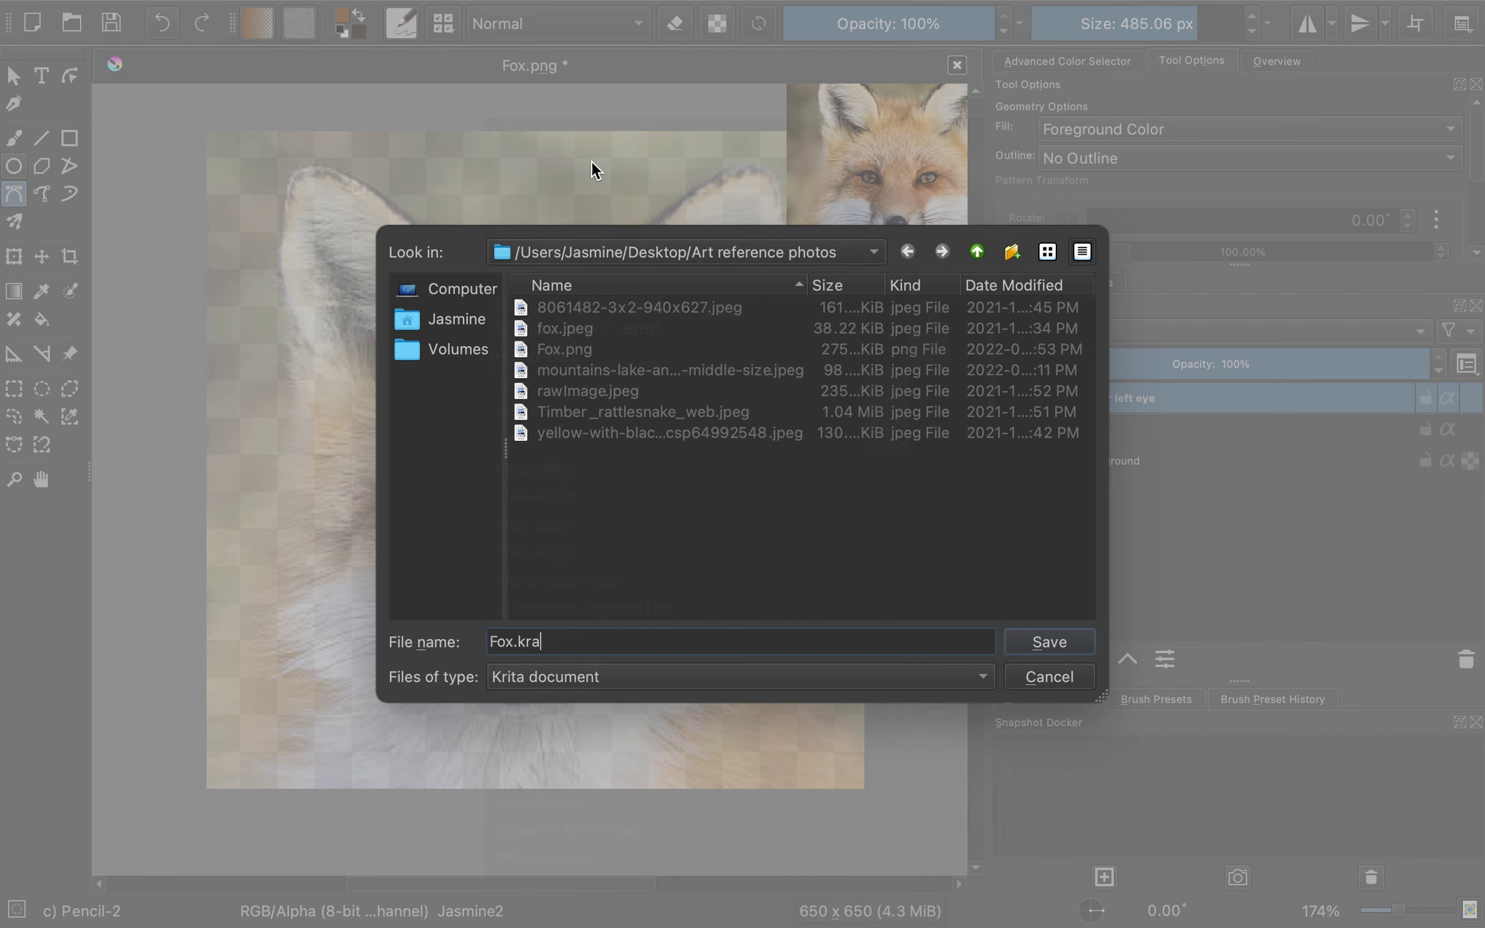